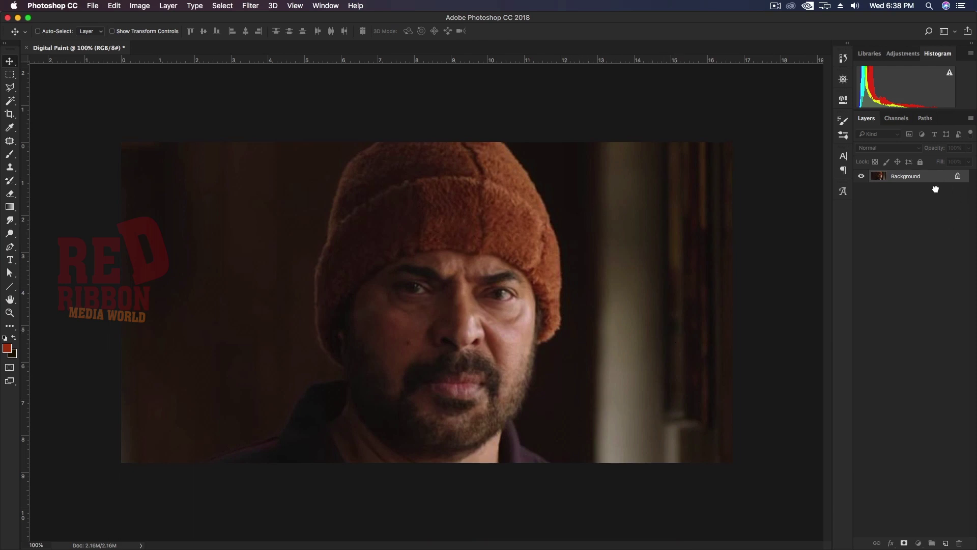
- Duplicate the portrait layer and add a new empty layer above the copy
drag(937, 183, 946, 543)
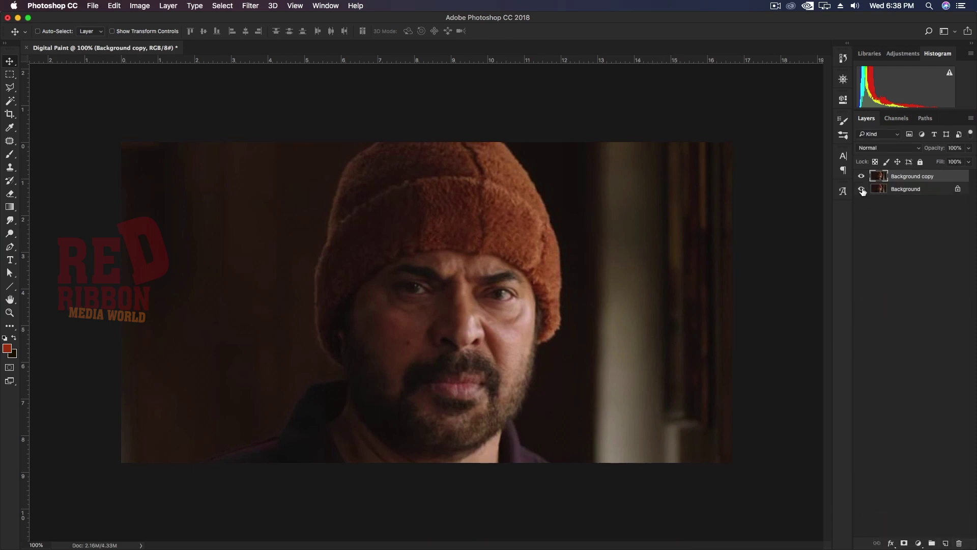
click(945, 543)
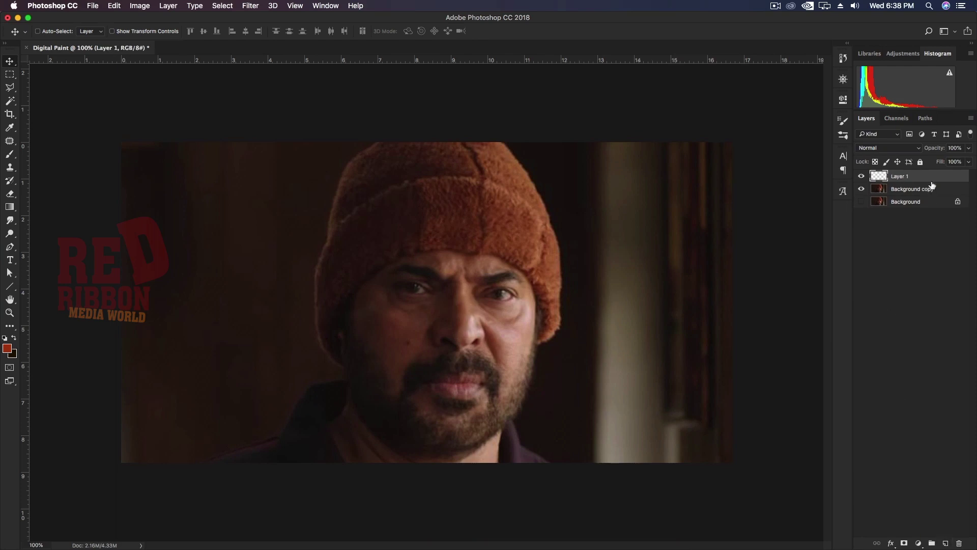
double_click(931, 179)
click(903, 179)
- Set the foreground to a light peach colour and fill the new layer with it
click(7, 349)
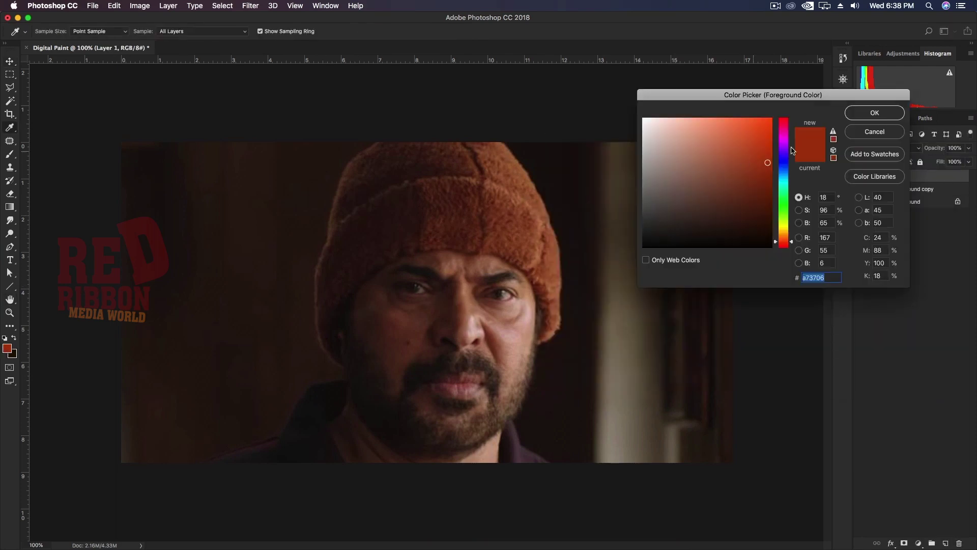
click(784, 232)
click(712, 119)
click(784, 238)
click(893, 116)
key(v)
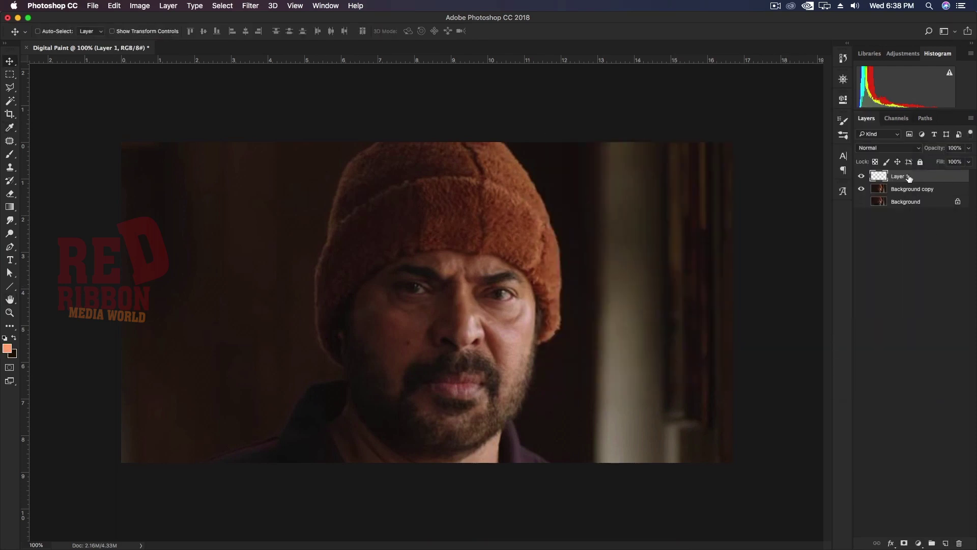
key(alt+BackSpace)
- Move the peach layer beneath the portrait copy and erase the copy's top-left corner
drag(946, 177, 946, 192)
click(911, 176)
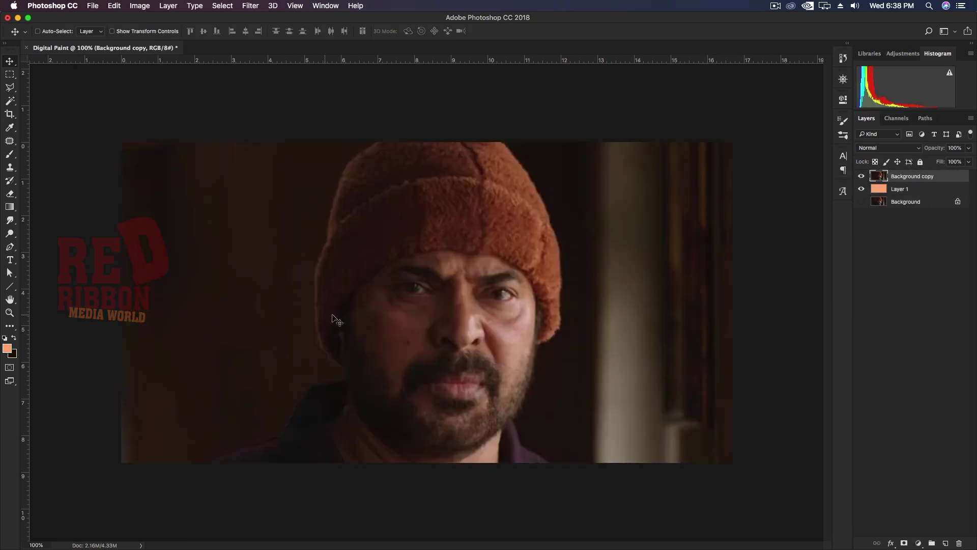
key(e)
mouse_move(186, 166)
mouse_down()
mouse_move(88, 235)
mouse_move(123, 402)
mouse_up()
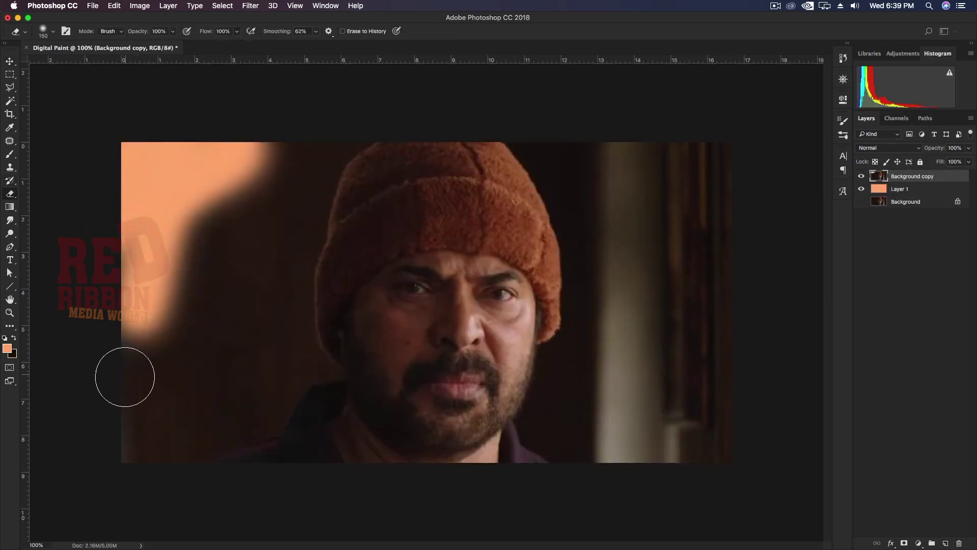
- Fill tall left and right strips of the portrait copy with peach
key(m)
drag(122, 143, 254, 400)
key(Delete)
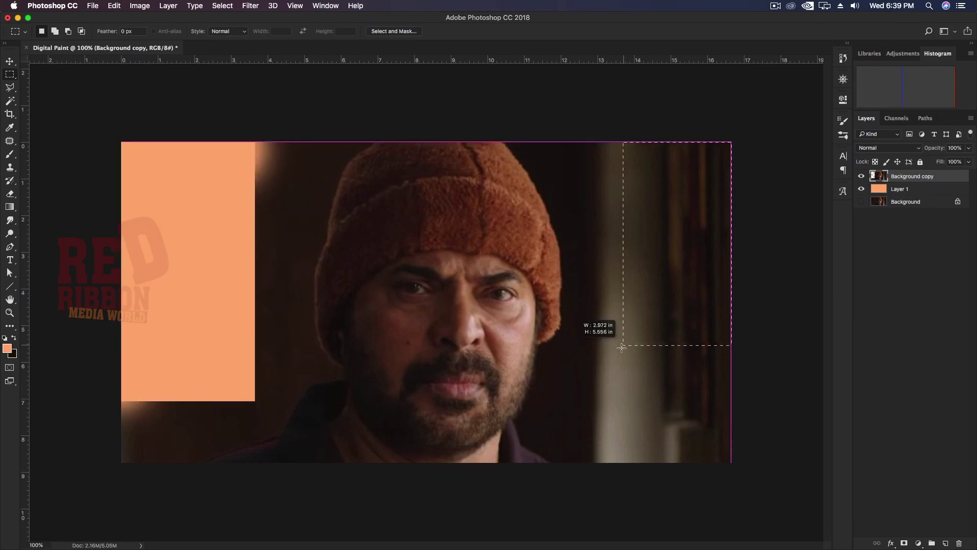
drag(732, 143, 599, 497)
key(Delete)
key(ctrl+d)
- Erase the remaining dark background around the hat and shoulders to reveal peach
key(e)
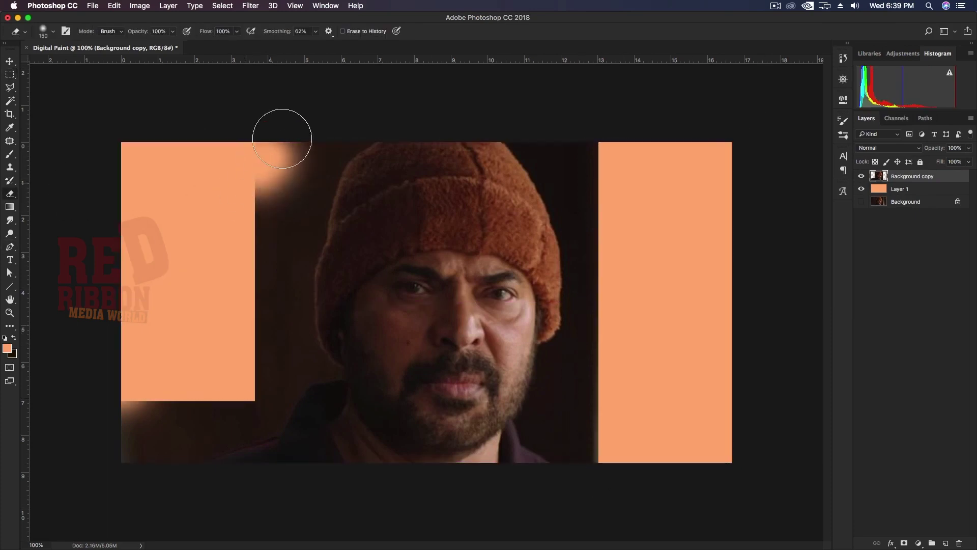
mouse_move(279, 136)
mouse_down()
mouse_move(240, 266)
mouse_move(253, 275)
mouse_move(203, 422)
mouse_up()
mouse_move(580, 427)
mouse_down()
mouse_move(617, 391)
mouse_move(626, 124)
mouse_move(698, 432)
mouse_up()
mouse_move(677, 356)
mouse_down()
mouse_move(233, 158)
mouse_move(163, 438)
mouse_up()
key(b)
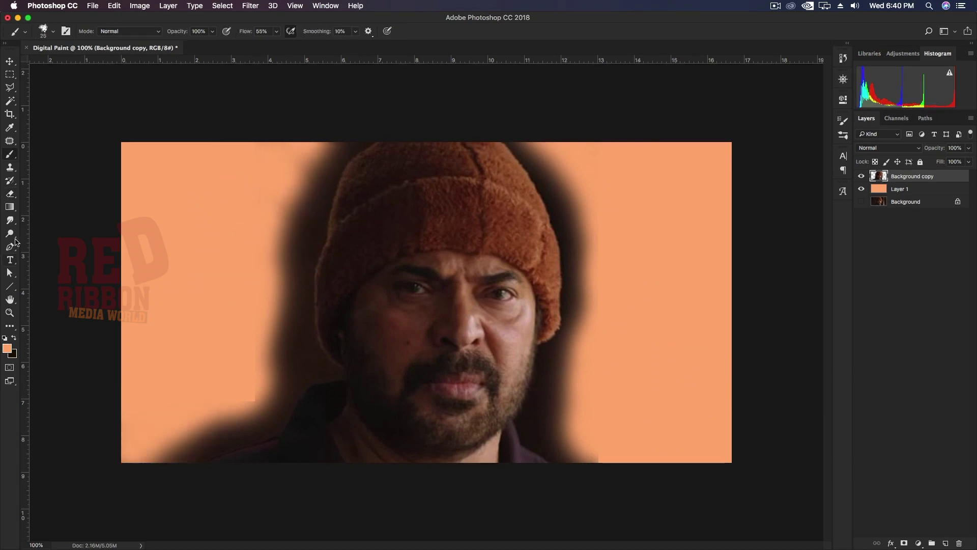
click(10, 221)
- Set a small Smudge brush at 52% strength, zoom in, and smudge around the nose
click(45, 237)
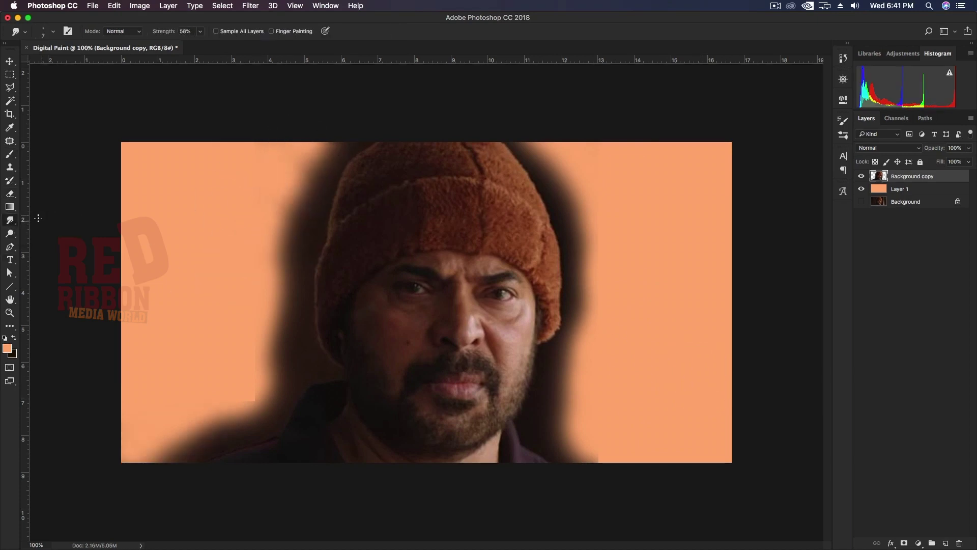
right_click(229, 166)
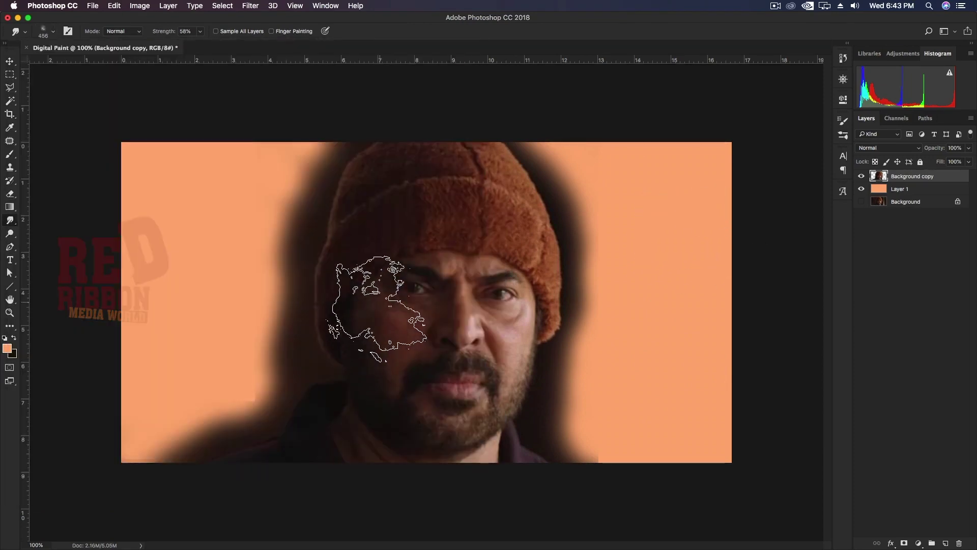
key(bracketleft)
key(bracketleft)
key(bracketleft)
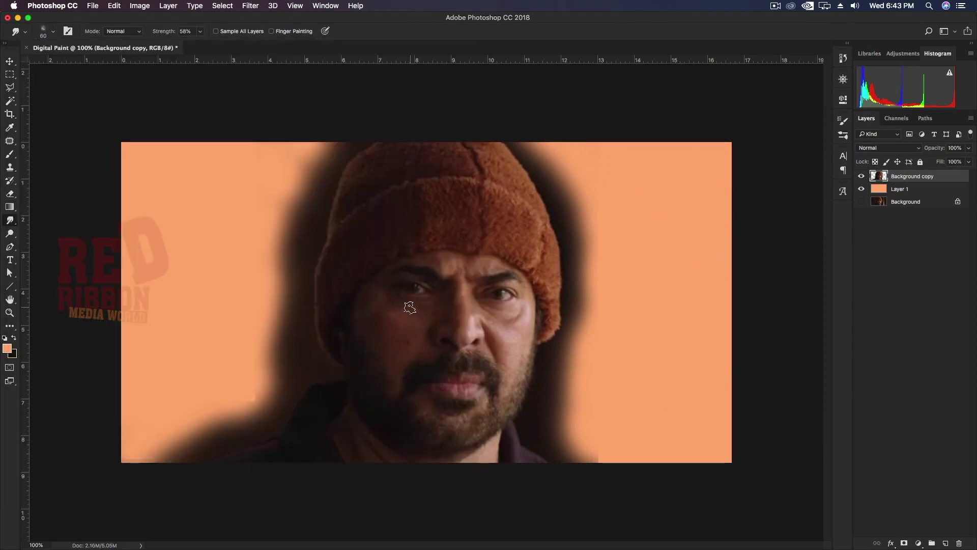
key(ctrl+plus)
key(ctrl+plus)
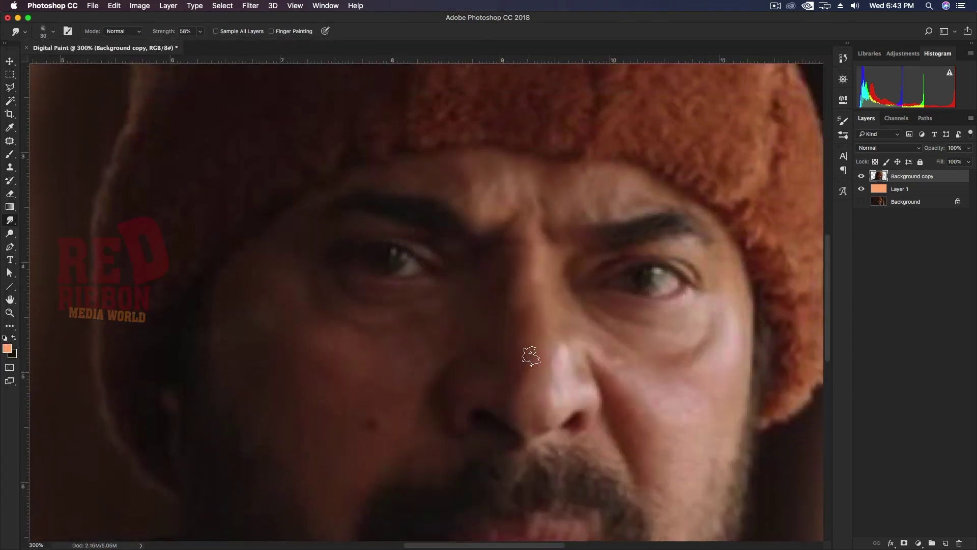
click(200, 31)
drag(201, 44, 197, 44)
scroll(296, 209, down, 2)
key(bracketleft)
key(bracketleft)
drag(379, 275, 403, 283)
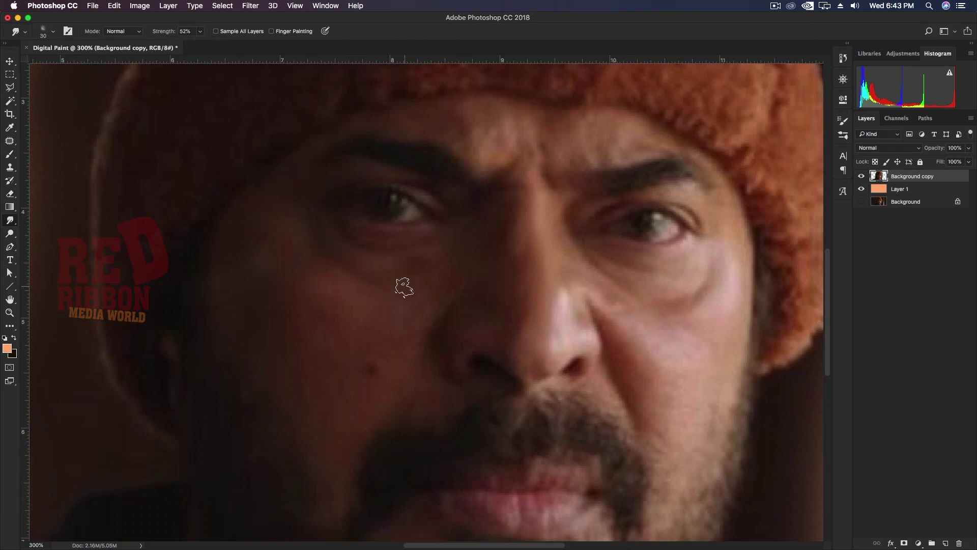
- Smudge the cheek and brow skin, resizing the brush for each area
key(bracketright)
key(bracketright)
key(bracketright)
key(bracketleft)
key(bracketleft)
key(bracketleft)
key(bracketright)
key(bracketright)
key(bracketright)
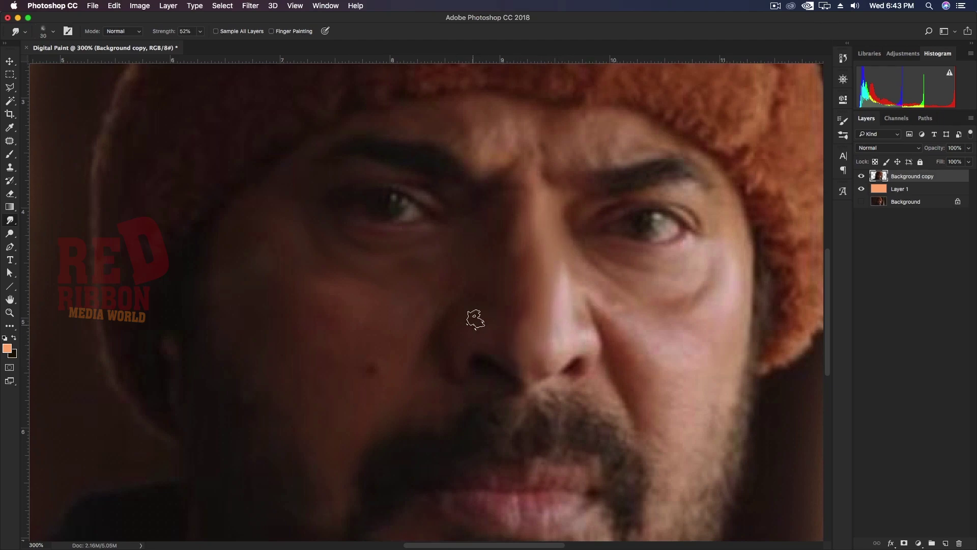
key(bracketleft)
key(bracketleft)
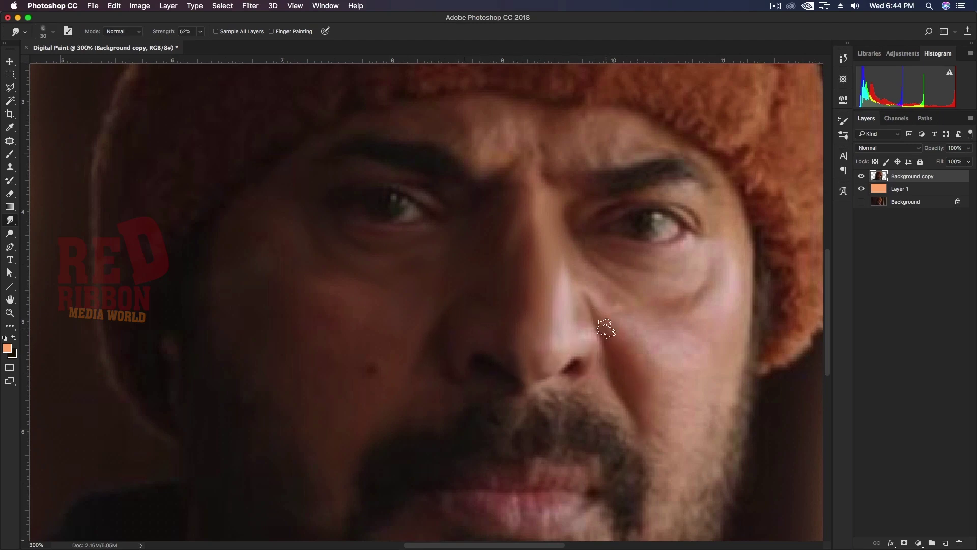
key(bracketright)
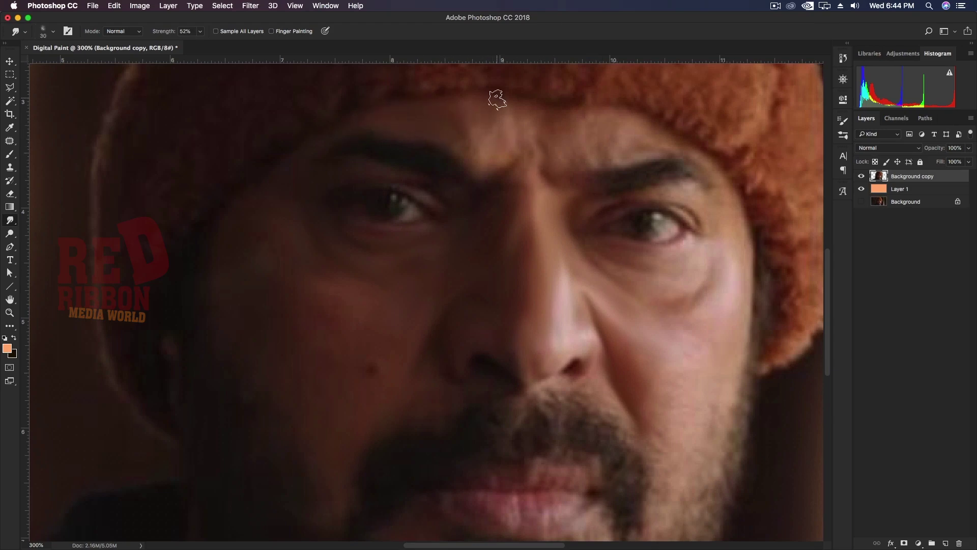
key(bracketleft)
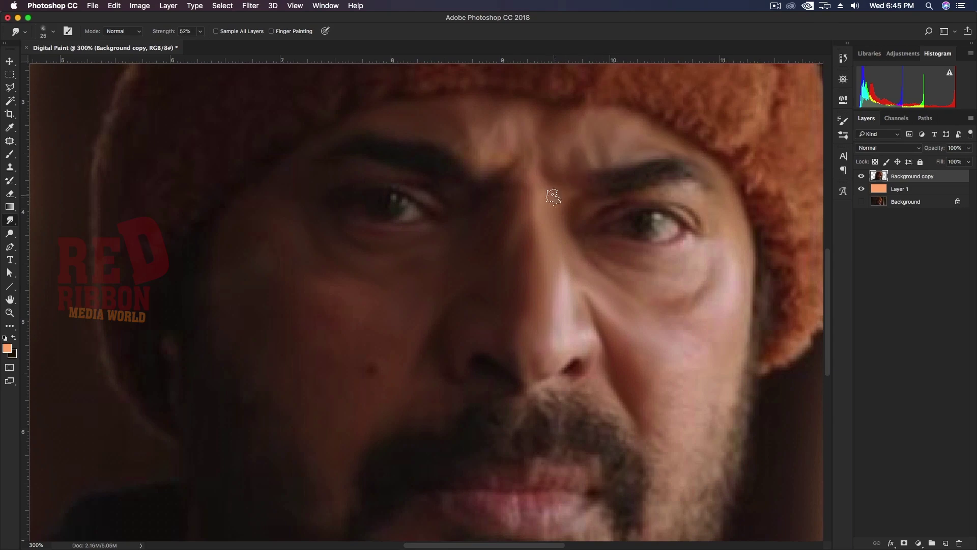
scroll(250, 209, down, 2)
key(bracketright)
key(bracketright)
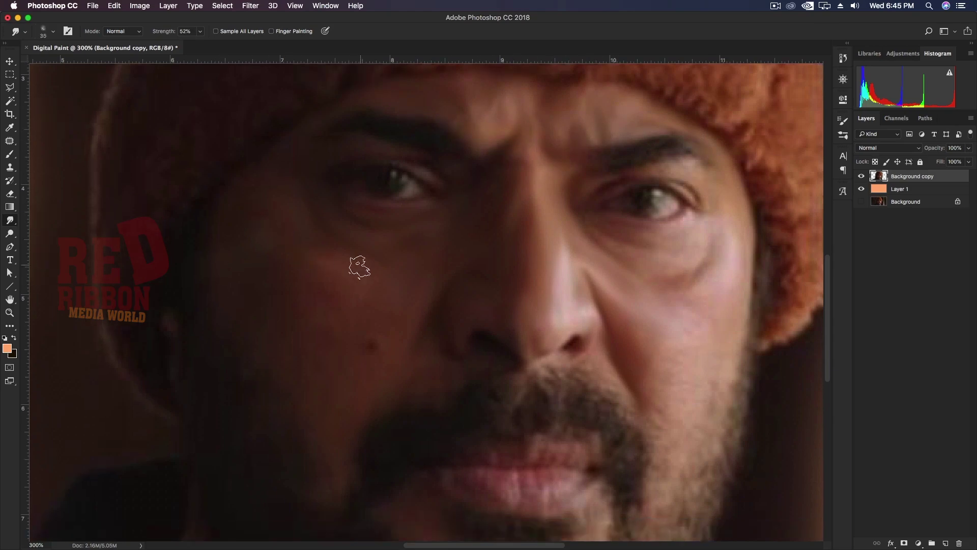
key(bracketright)
key(bracketright)
key(bracketleft)
key(bracketleft)
key(bracketleft)
key(bracketright)
key(bracketright)
key(bracketleft)
key(bracketleft)
key(bracketleft)
key(bracketright)
key(bracketright)
key(bracketright)
- Raise the smudge strength to 79% and continue across the face
key(6)
key(2)
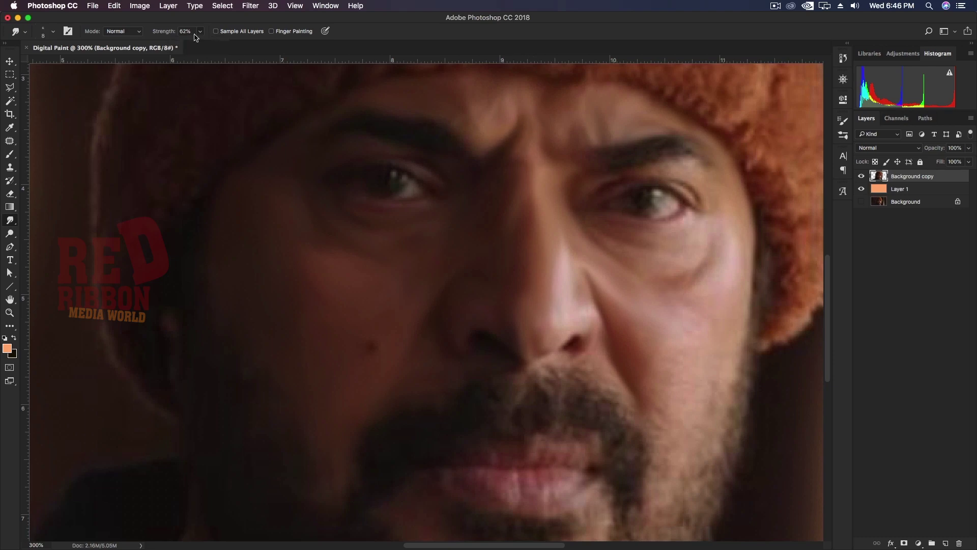
key(7)
key(9)
scroll(458, 127, up, 2)
scroll(557, 147, up, 2)
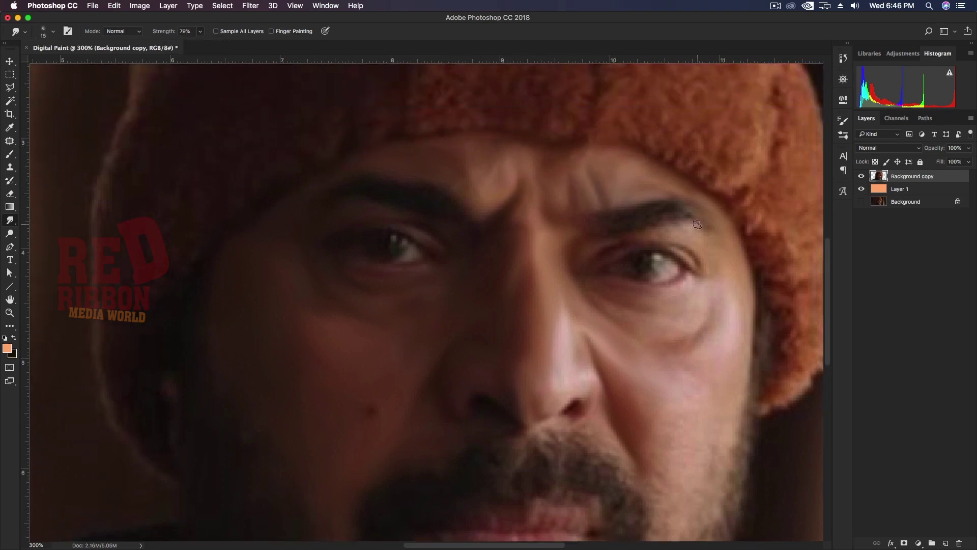
- Set the smudge strength to 59% and adjust the brush size
key(bracketright)
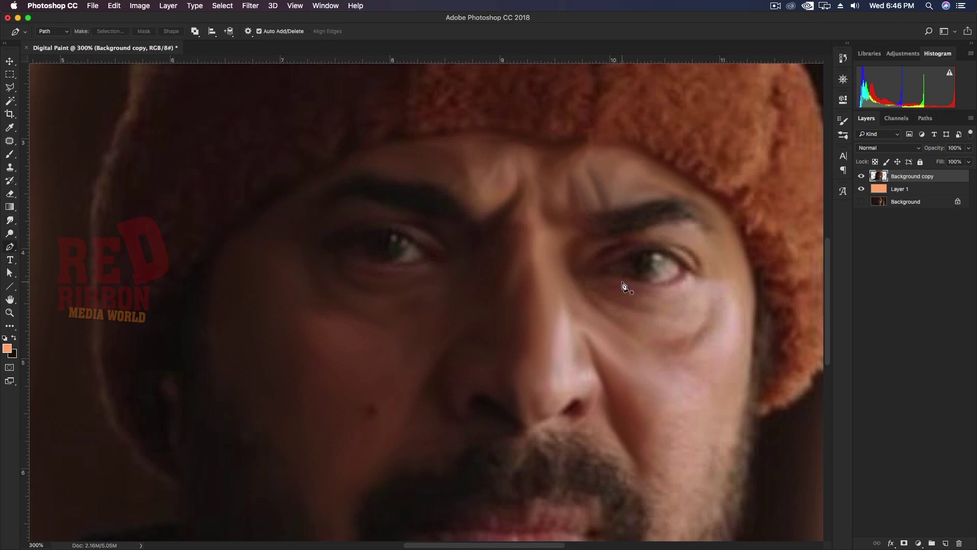
key(bracketleft)
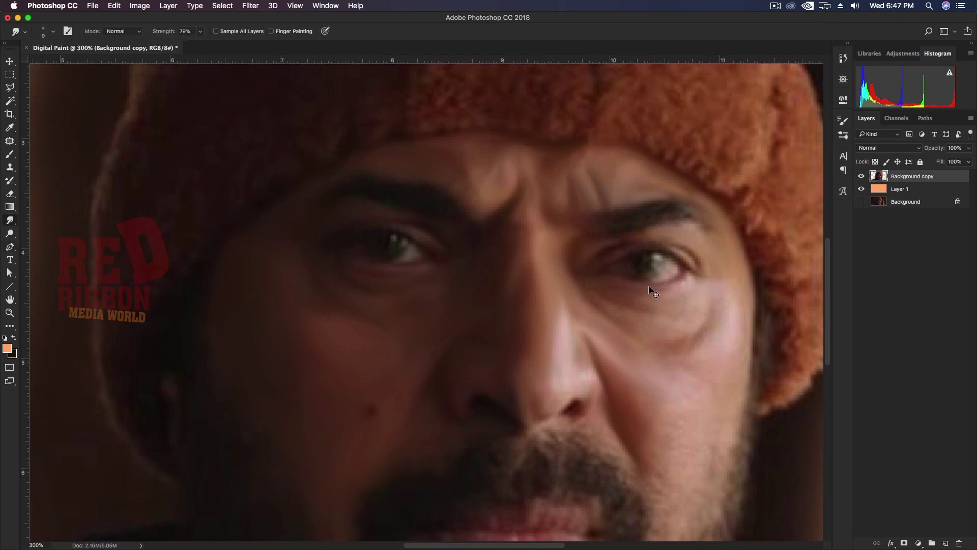
drag(200, 33, 178, 36)
key(5)
key(9)
- Smudge the right cheek and under-eye skin smooth, resizing the brush as needed
scroll(633, 242, down, 2)
key(bracketright)
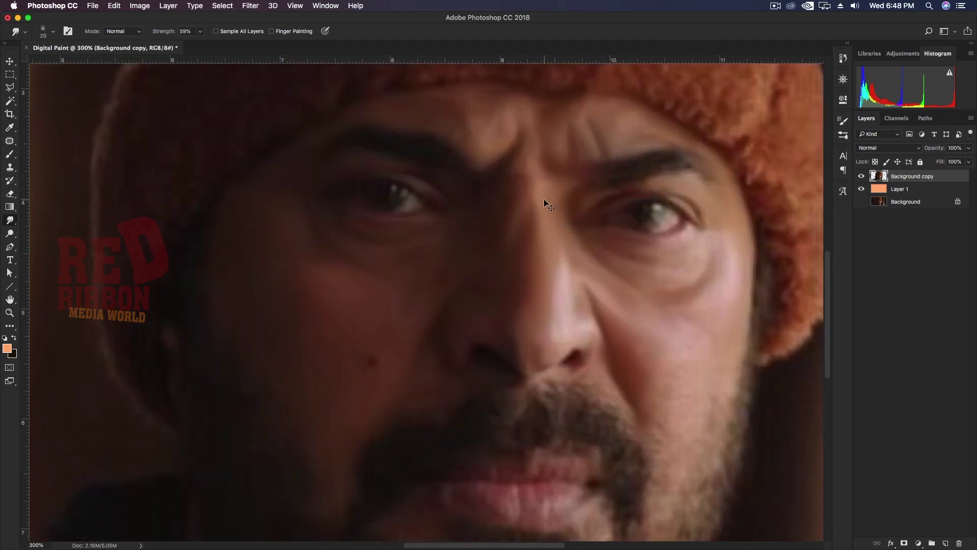
scroll(512, 217, down, 3)
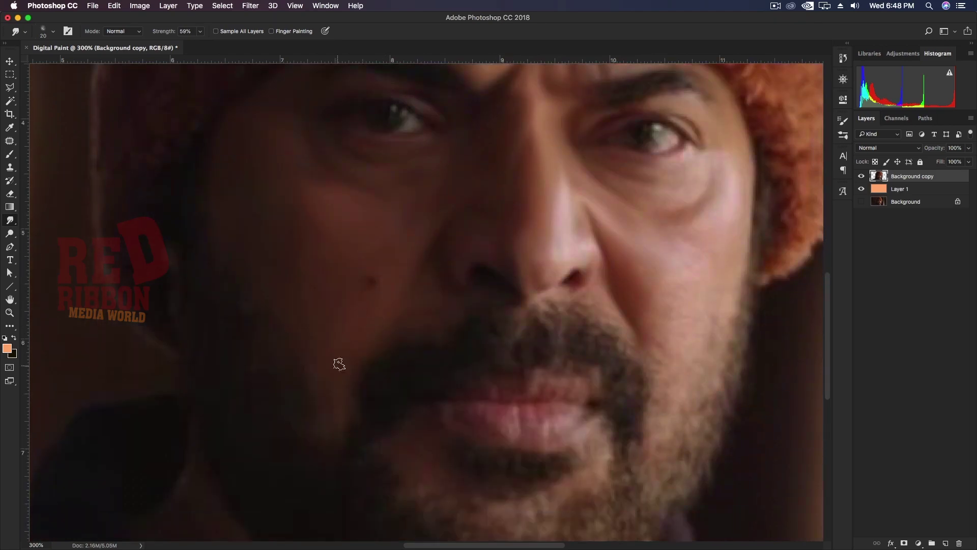
scroll(338, 356, up, 2)
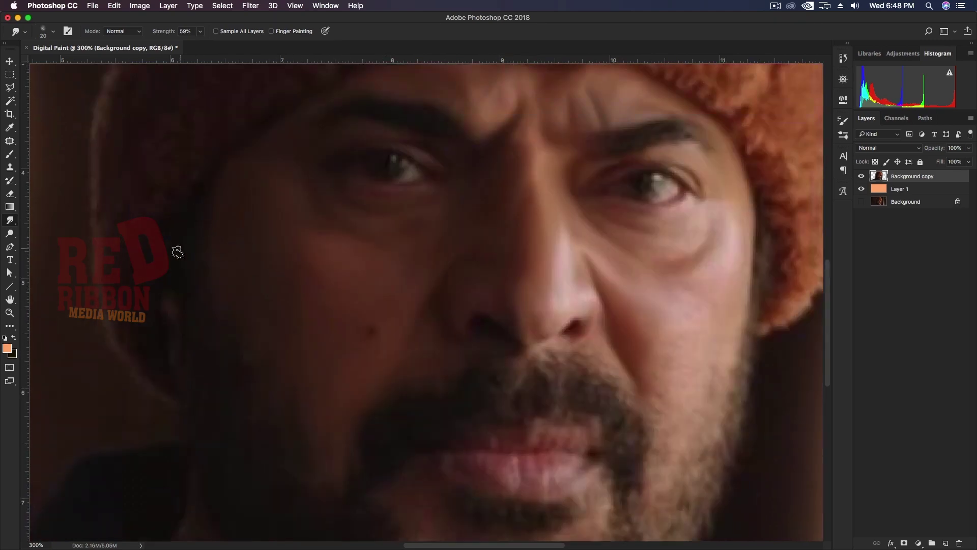
key(bracketleft)
scroll(204, 349, up, 4)
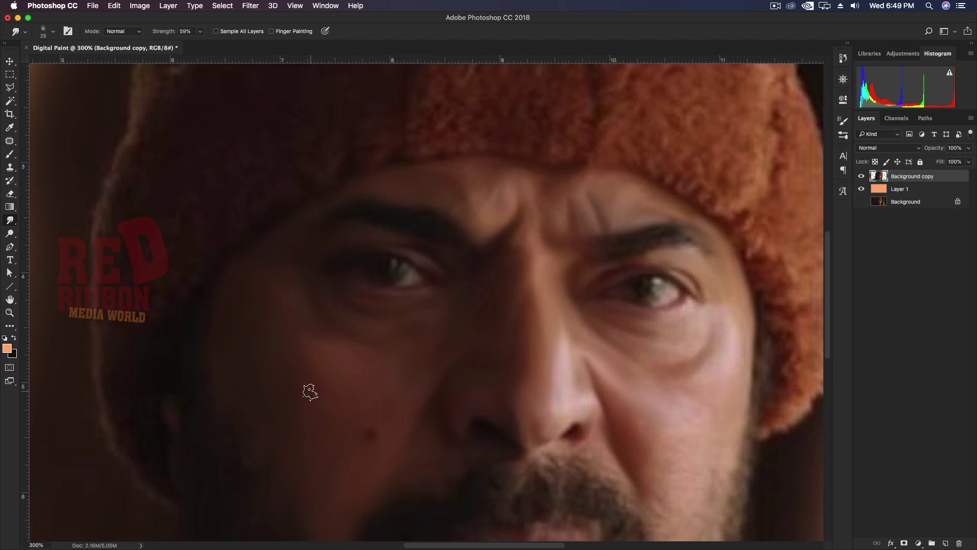
key(bracketright)
key(bracketright)
key(bracketright)
scroll(491, 245, up, 1)
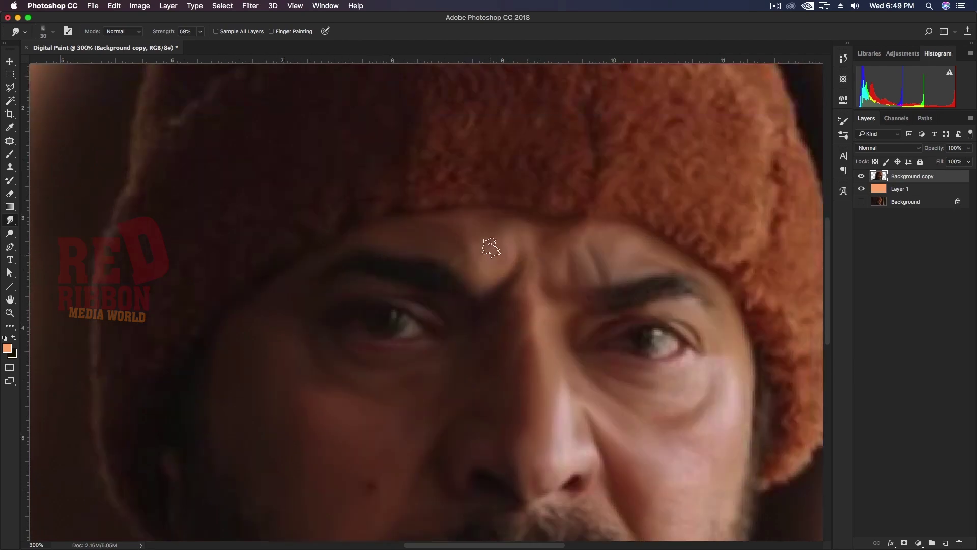
scroll(530, 278, down, 1)
key(bracketleft)
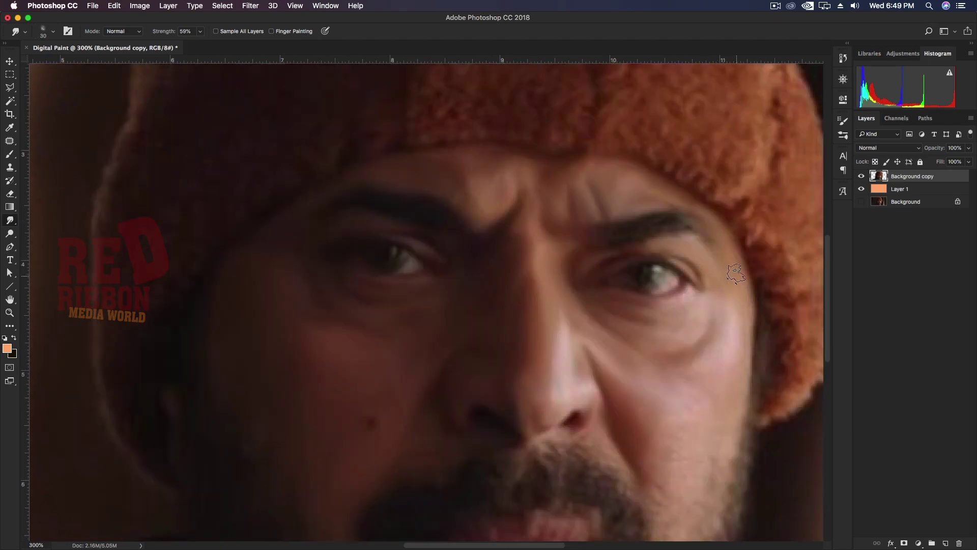
scroll(443, 299, down, 4)
scroll(403, 361, down, 1)
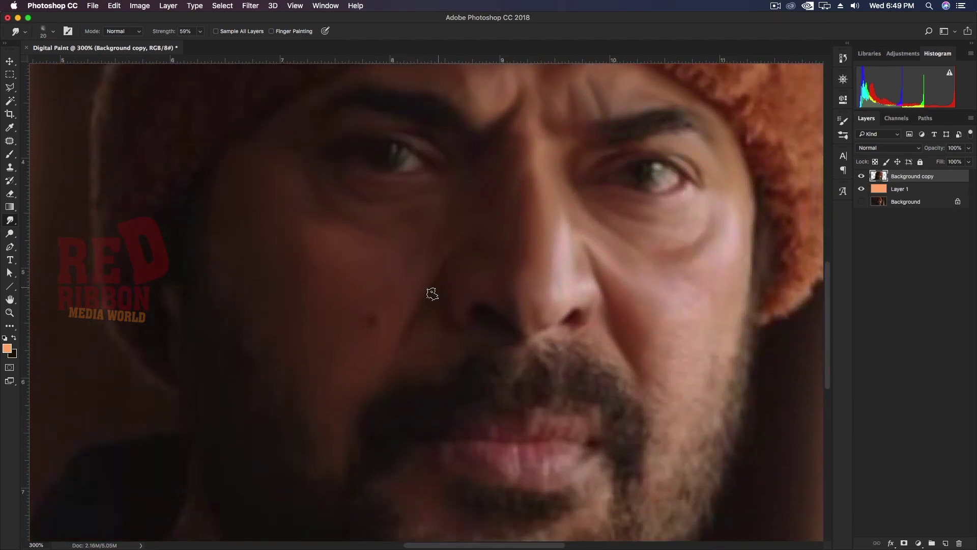
- Return to the Smudge tool and smooth the skin beside the nose
key(p)
click(10, 220)
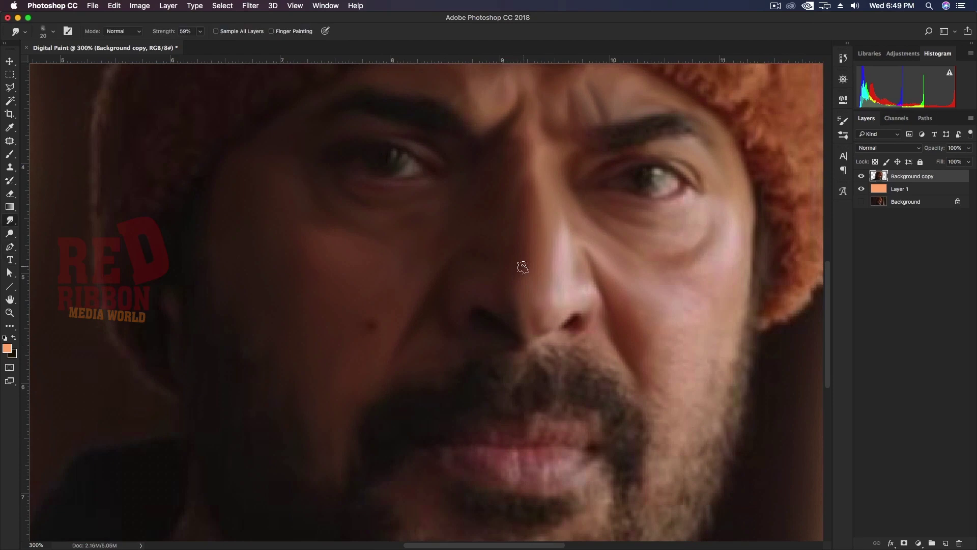
key(bracketright)
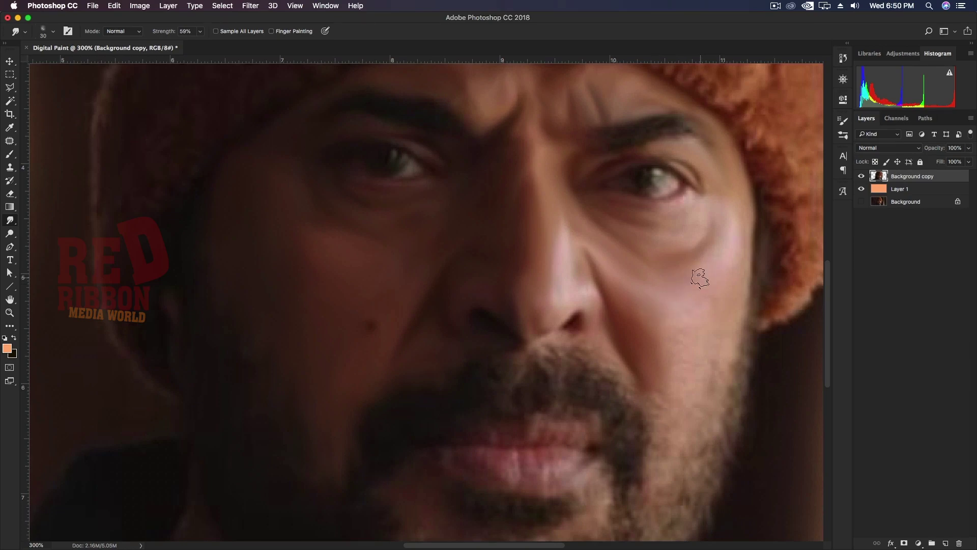
scroll(744, 235, down, 2)
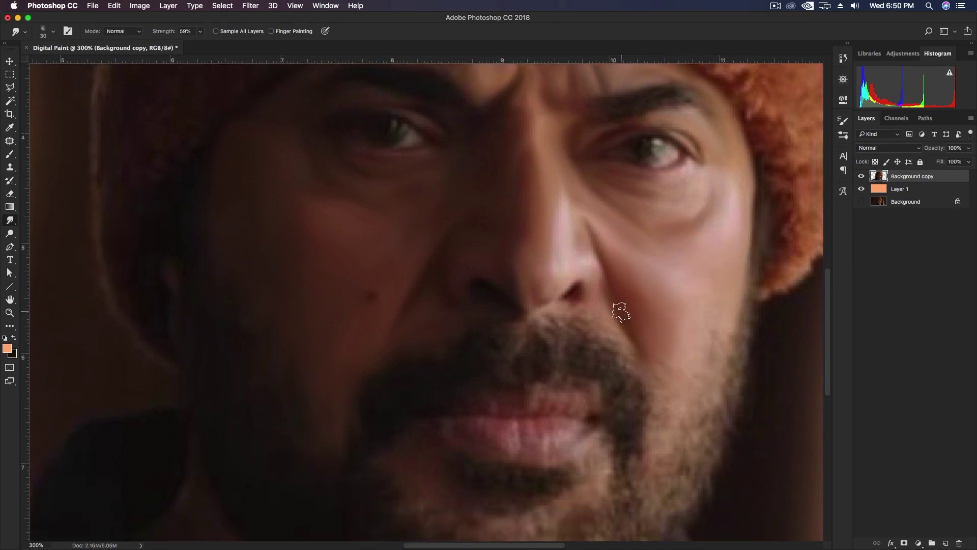
key(bracketleft)
key(bracketleft)
key(bracketleft)
- Smudge the lip corners and mustache edges with a progressively smaller brush
scroll(635, 241, up, 5)
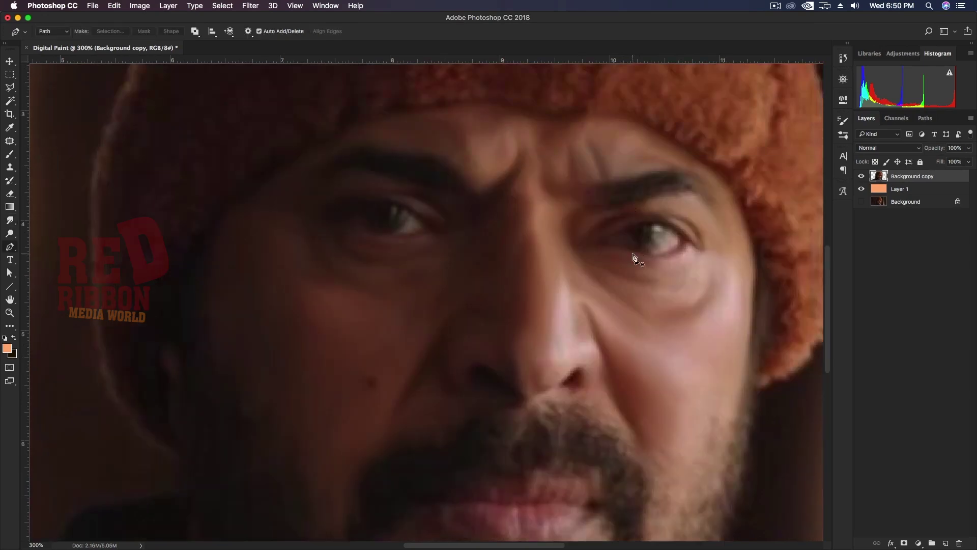
key(bracketleft)
key(bracketleft)
key(bracketleft)
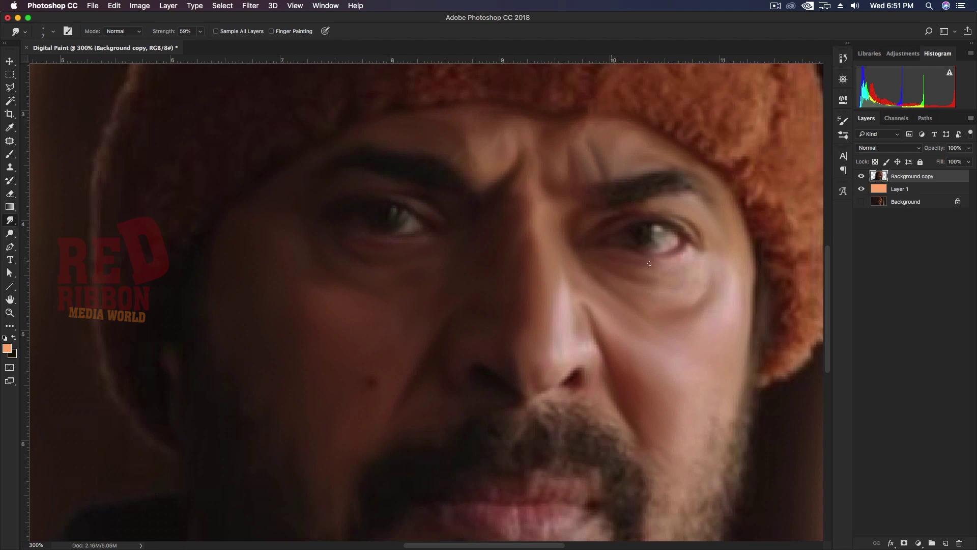
scroll(650, 263, down, 3)
scroll(552, 341, down, 5)
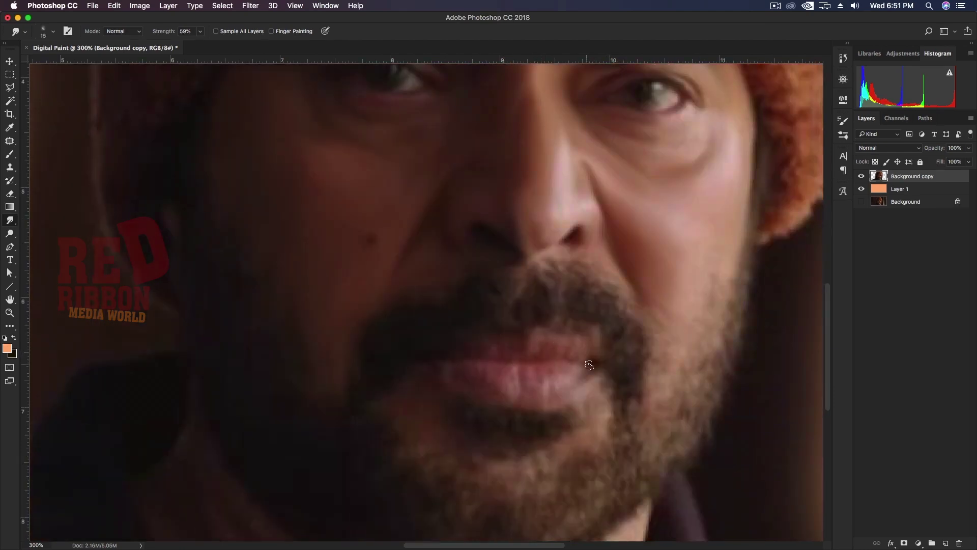
drag(589, 365, 563, 396)
key(bracketleft)
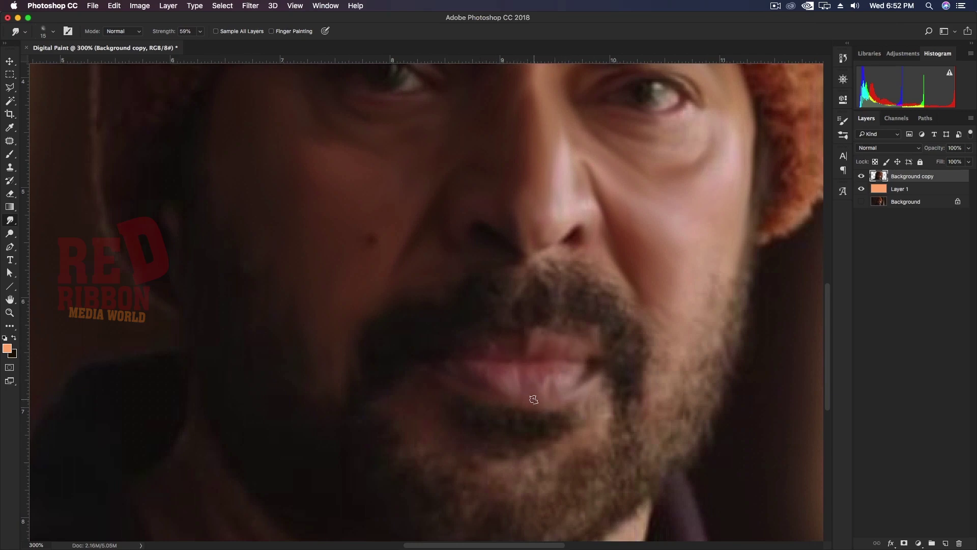
drag(541, 355, 511, 326)
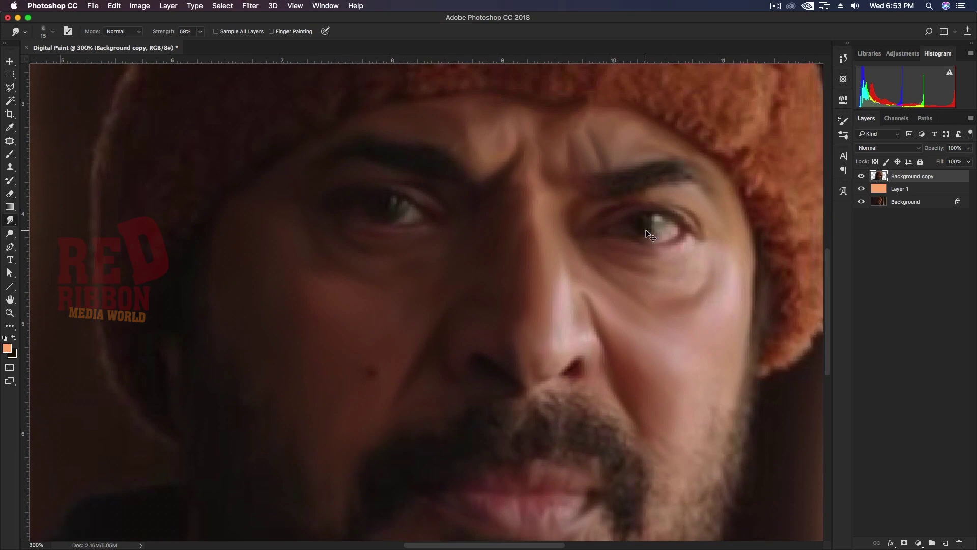
key(bracketleft)
key(bracketleft)
- Smudge around the eyes and brow, zooming out to 200% and back to 300%
scroll(457, 259, up, 3)
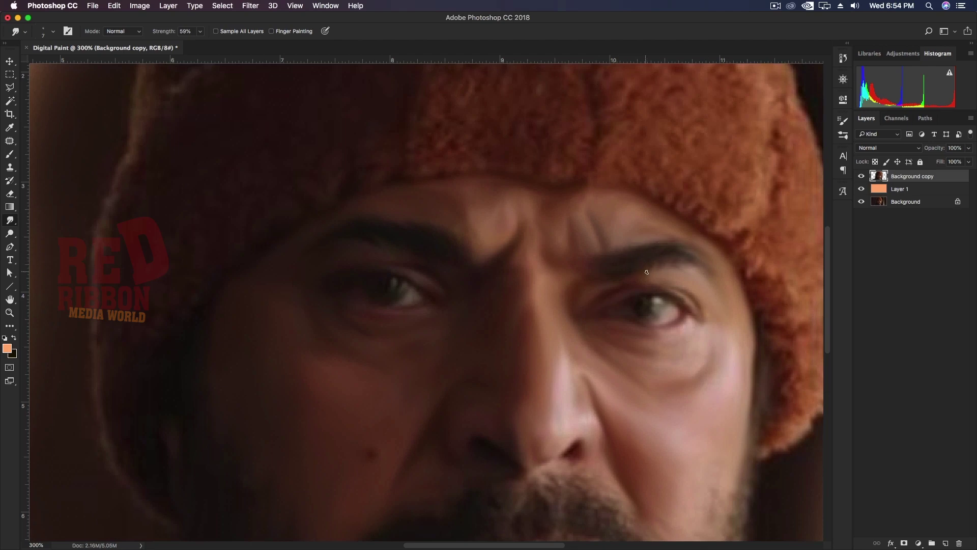
scroll(665, 293, down, 2)
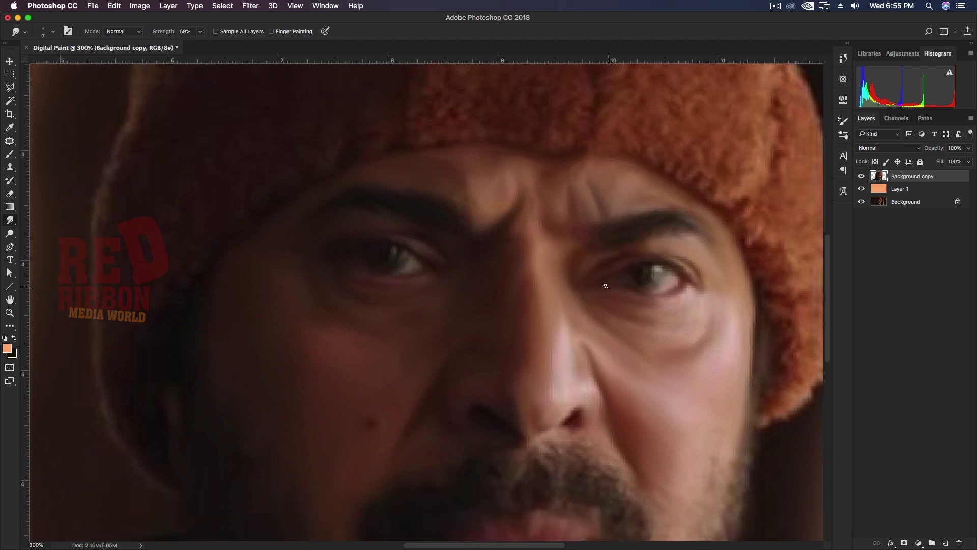
scroll(372, 365, down, 3)
scroll(407, 364, up, 4)
scroll(560, 331, up, 3)
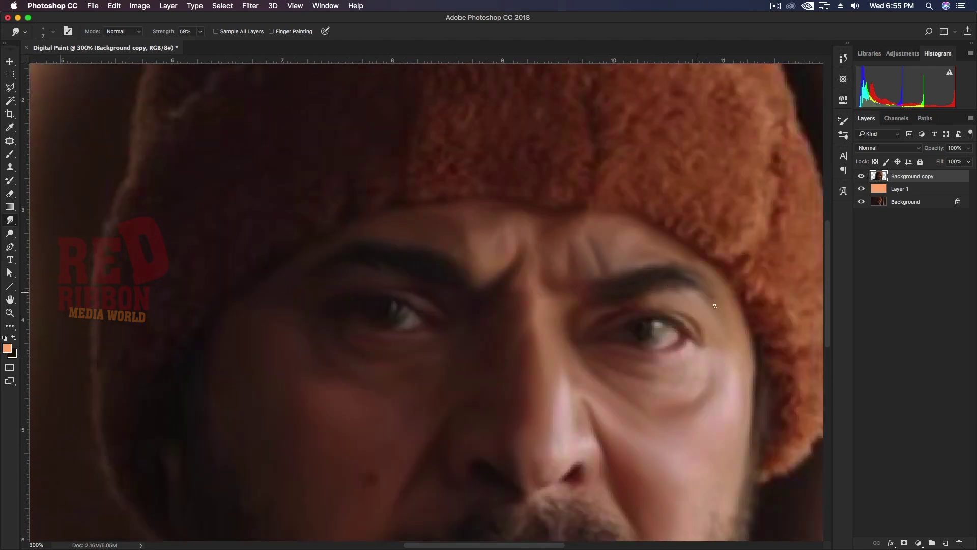
scroll(484, 288, down, 3)
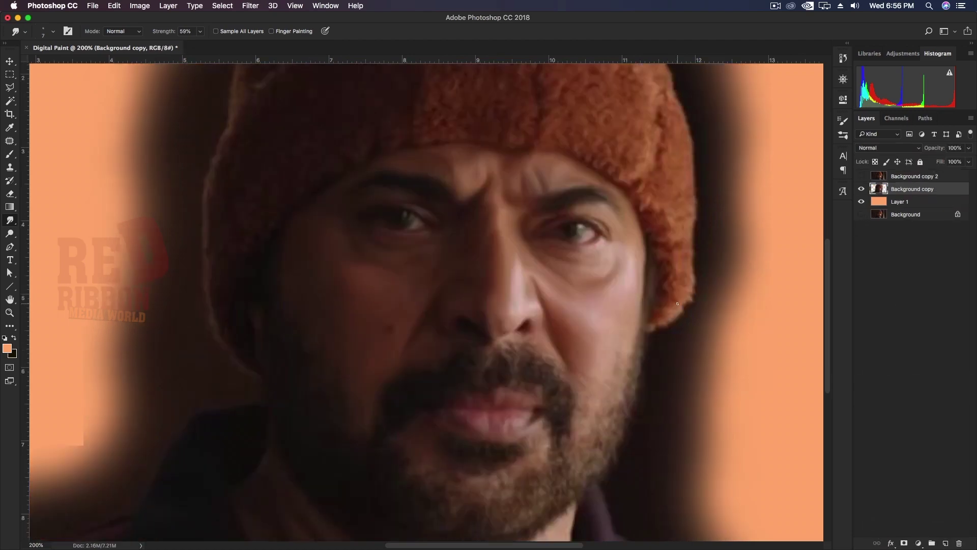
scroll(497, 430, down, 1)
scroll(484, 422, up, 1)
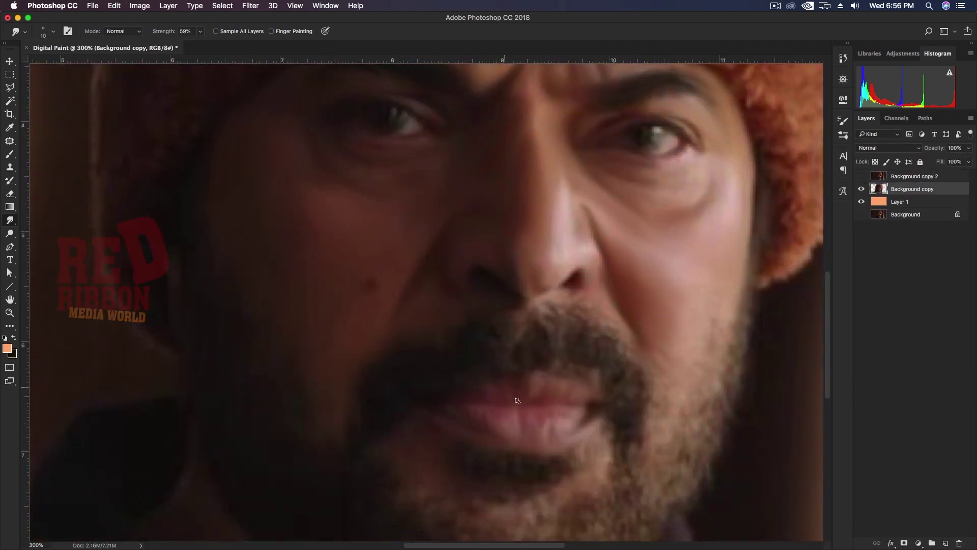
- Smudge the chin and neck into soft strokes, enlarging and shrinking the brush
scroll(473, 420, down, 5)
key(bracketright)
key(bracketright)
key(bracketright)
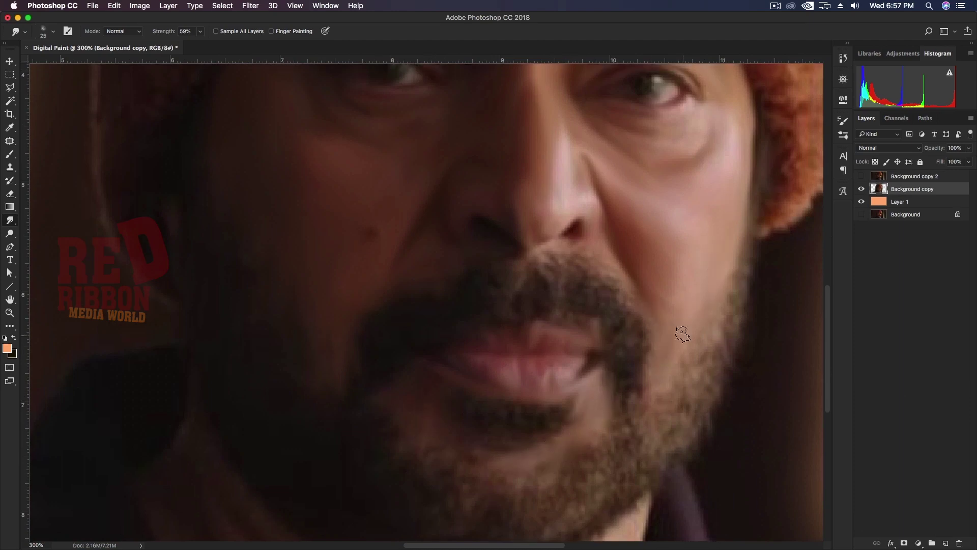
scroll(606, 351, down, 5)
scroll(305, 285, down, 8)
scroll(316, 372, down, 8)
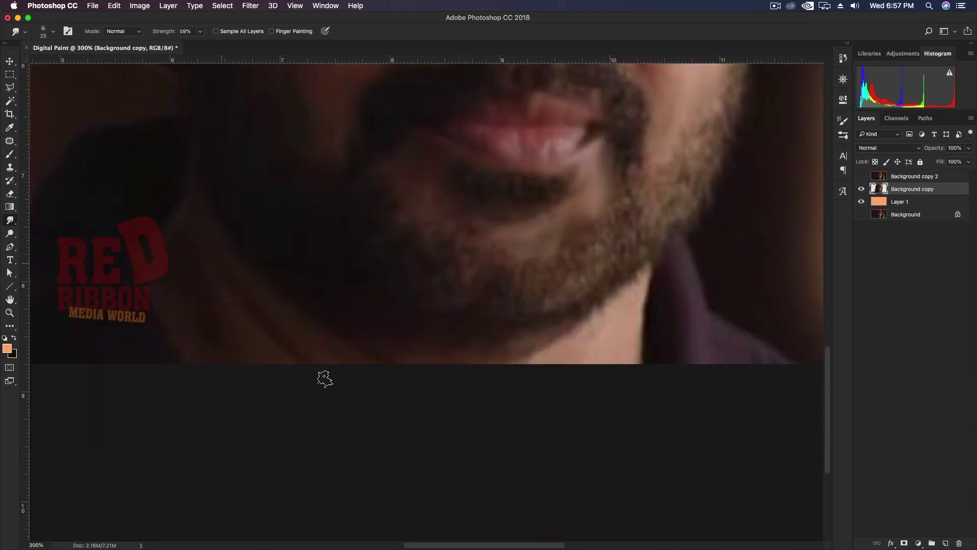
key(bracketright)
key(bracketleft)
scroll(566, 370, up, 1)
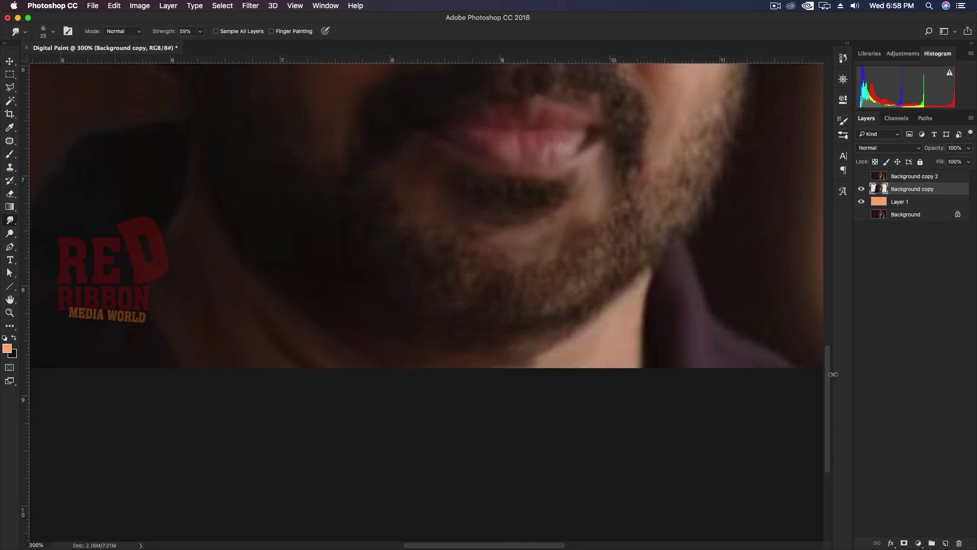
key(bracketright)
key(bracketright)
key(bracketright)
scroll(795, 139, up, 8)
scroll(607, 349, down, 8)
key(bracketleft)
key(bracketleft)
key(bracketleft)
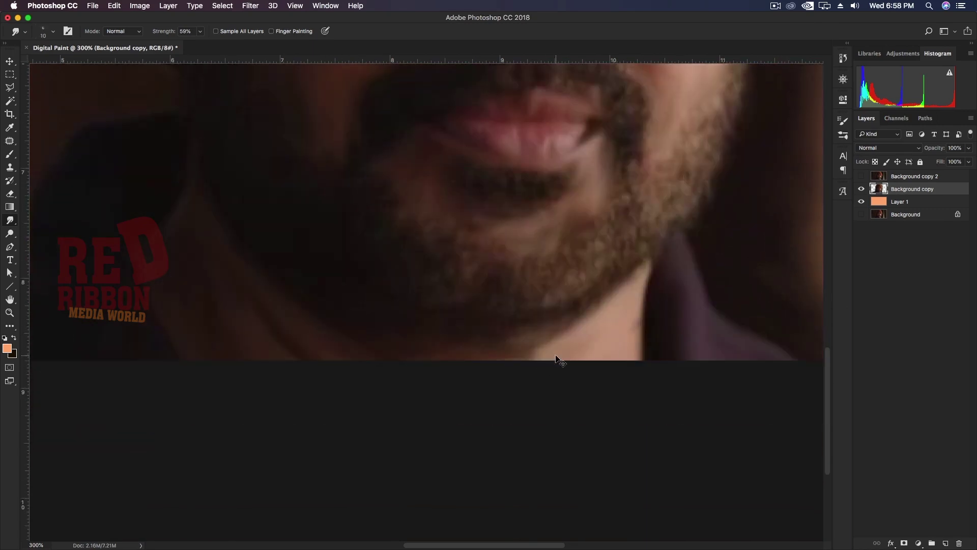
scroll(589, 257, down, 5)
- Blend the shoulder's dark edge into the peach background with smudge strokes
scroll(588, 258, left, 10)
scroll(588, 258, up, 2)
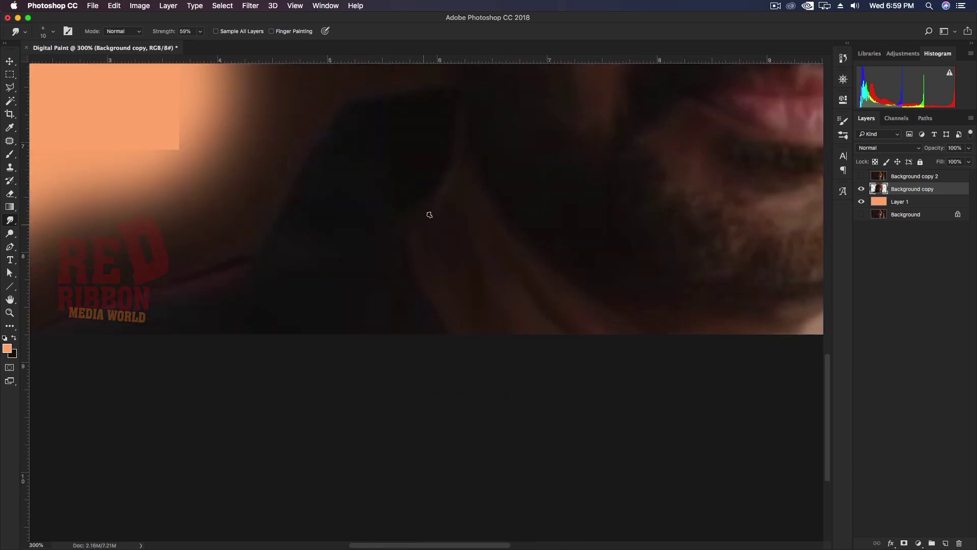
scroll(428, 214, up, 1)
key(bracketright)
scroll(472, 273, up, 10)
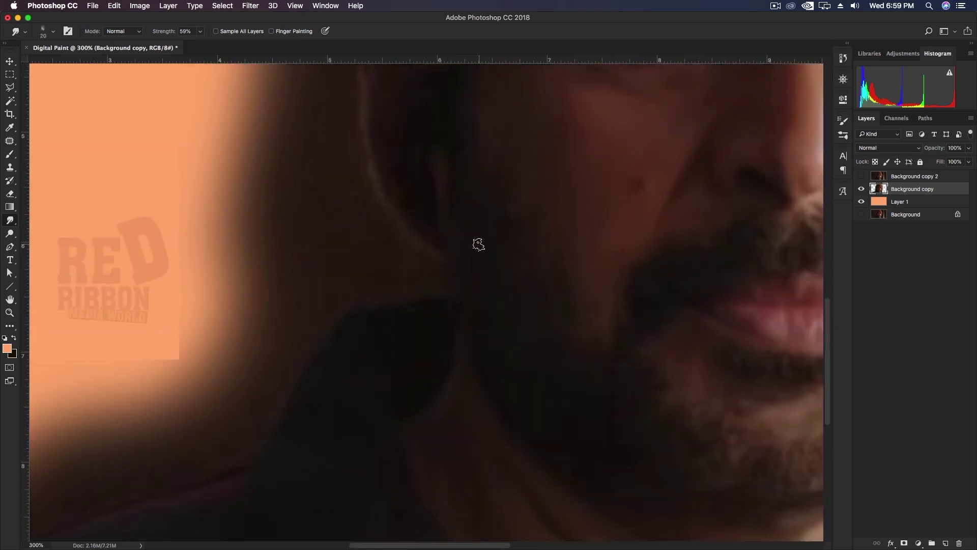
scroll(437, 231, down, 3)
scroll(356, 229, down, 2)
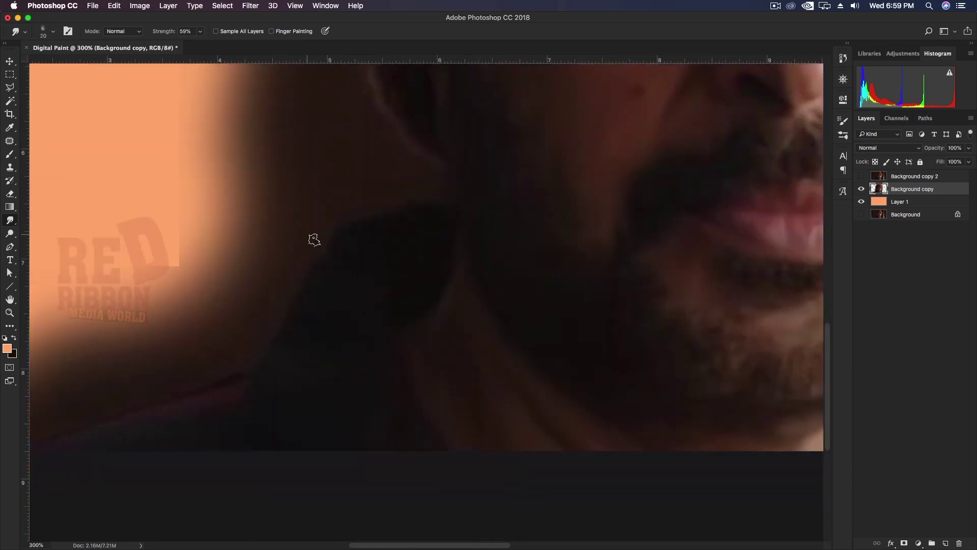
key(bracketright)
scroll(430, 287, down, 3)
key(bracketleft)
key(bracketleft)
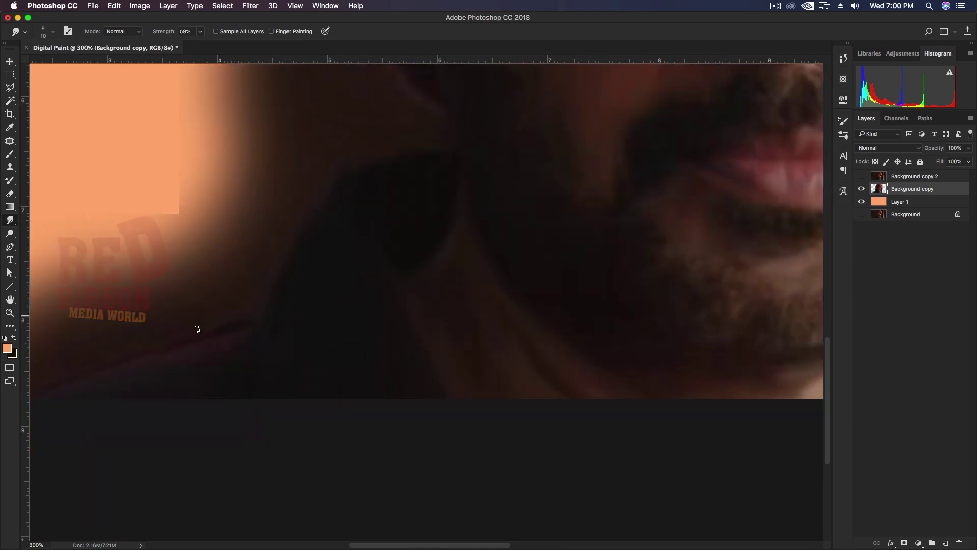
key(bracketright)
key(bracketright)
key(bracketright)
key(bracketright)
scroll(71, 353, left, 5)
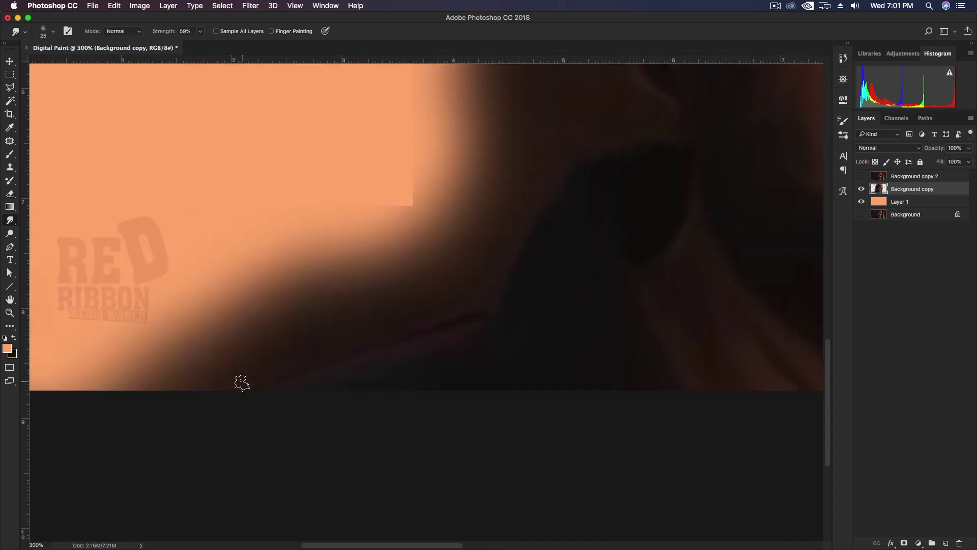
key(bracketleft)
key(bracketleft)
key(bracketleft)
scroll(356, 354, up, 5)
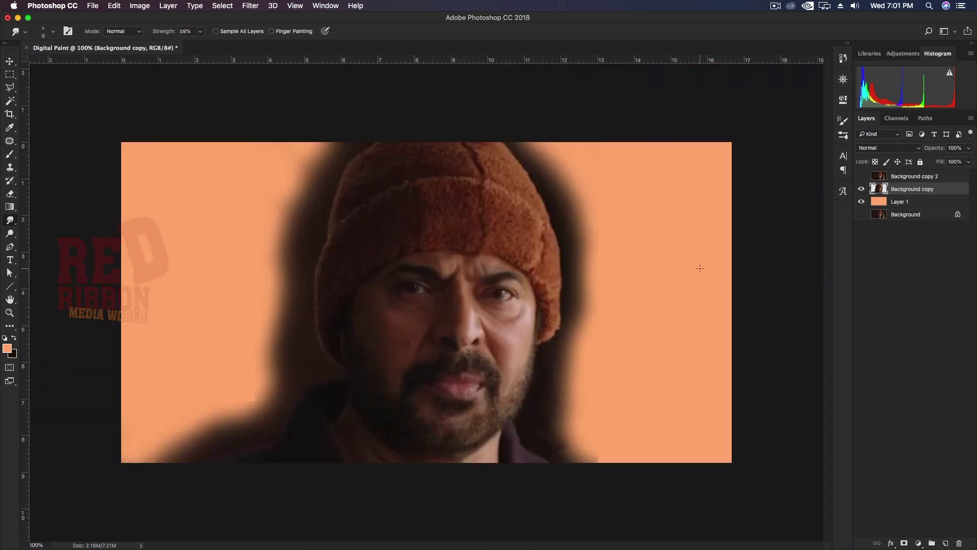
drag(699, 269, 683, 291)
- Raise the Smudge tool strength and enlarge the brush for the chin area
scroll(594, 390, down, 1)
key(bracketright)
key(7)
key(1)
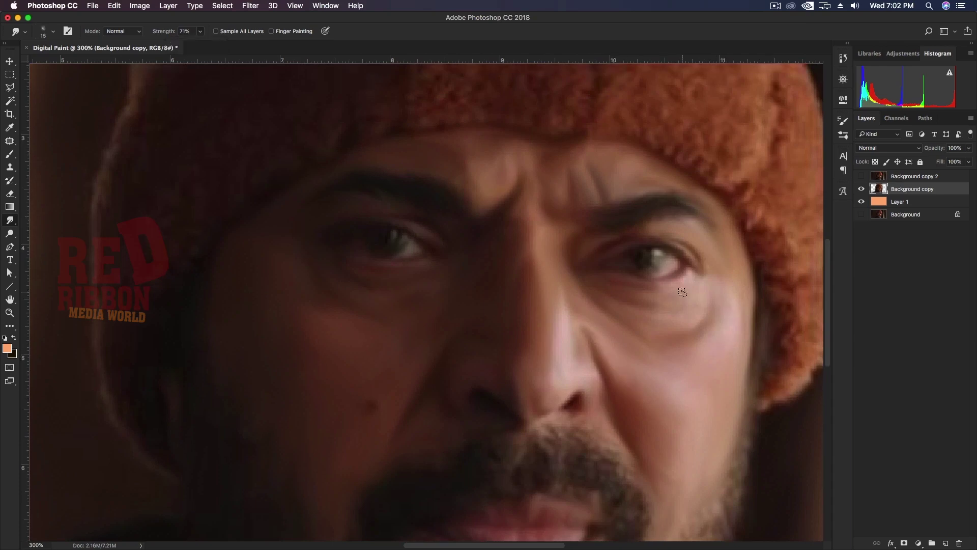
scroll(613, 194, down, 3)
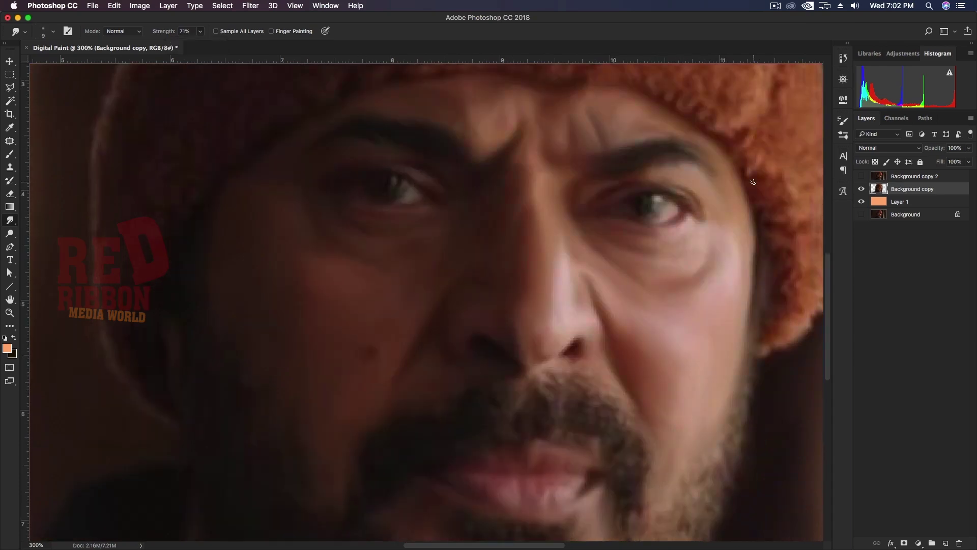
scroll(183, 279, up, 1)
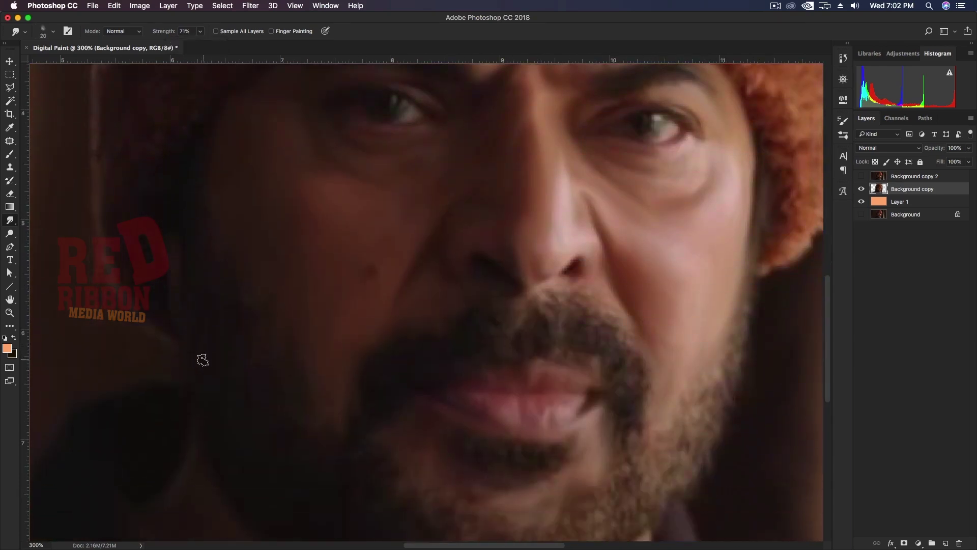
scroll(201, 359, up, 2)
key(bracketleft)
key(bracketleft)
key(bracketright)
key(bracketright)
key(bracketright)
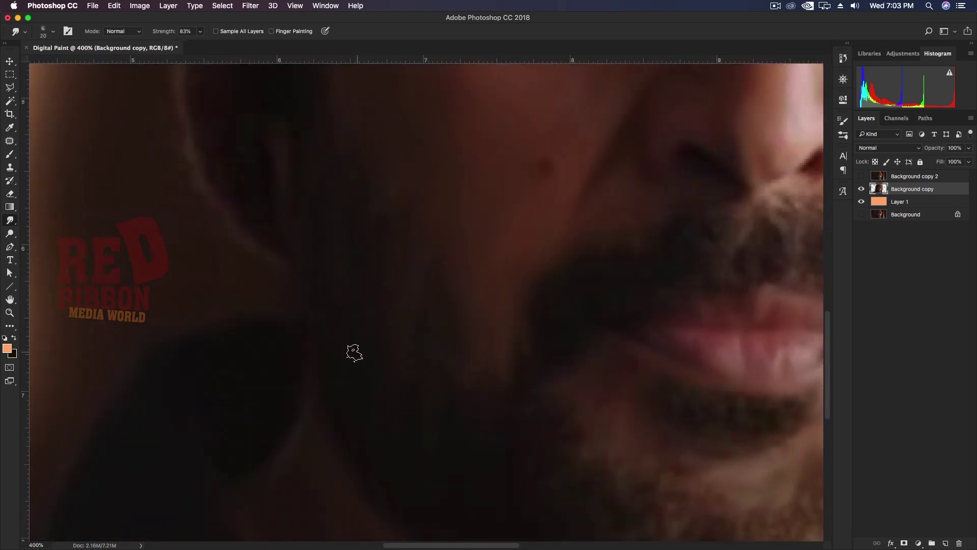
- Zoom in on the chin below the lips and fine-tune the Smudge brush size
scroll(357, 352, down, 2)
scroll(429, 293, down, 1)
scroll(588, 392, down, 1)
key(bracketleft)
key(bracketleft)
key(bracketleft)
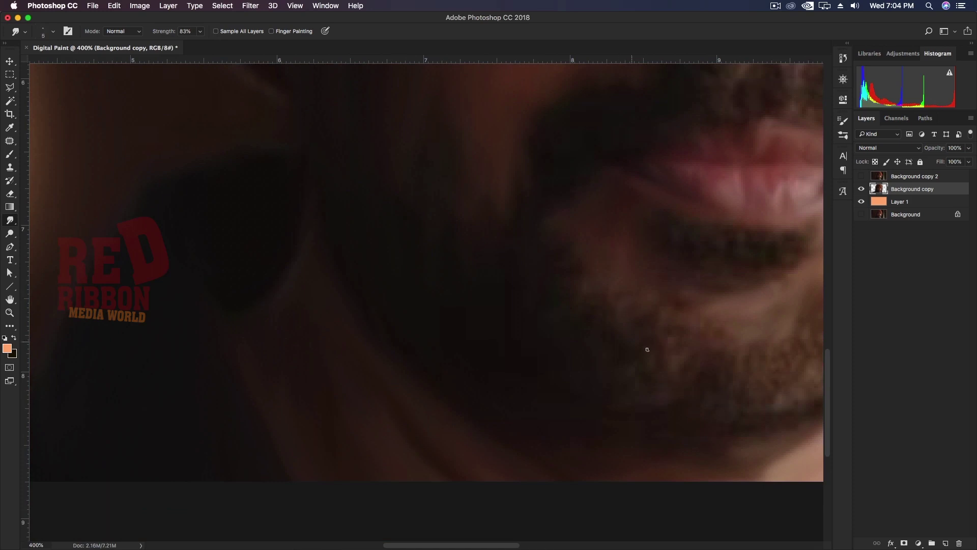
scroll(650, 276, up, 1)
scroll(701, 303, right, 2)
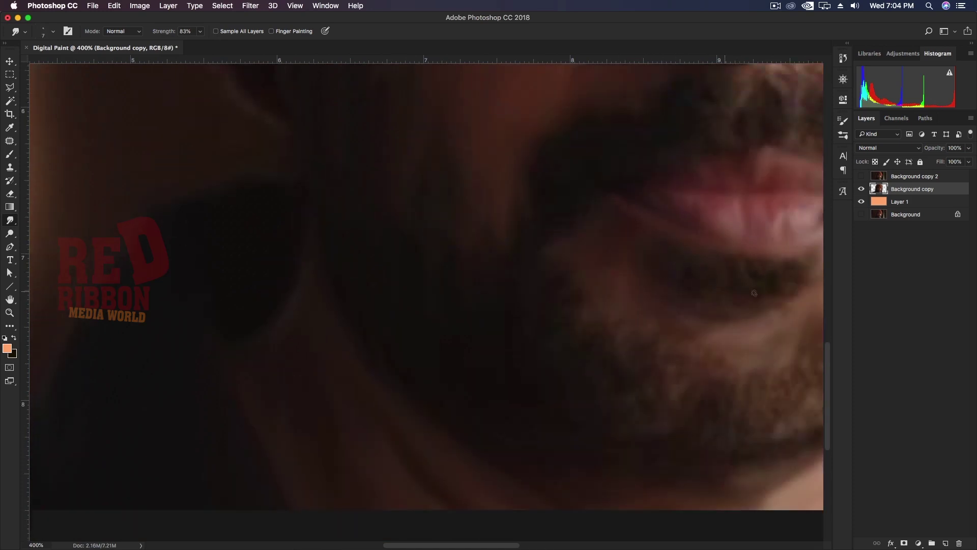
scroll(759, 343, up, 1)
scroll(757, 343, right, 1)
key(bracketright)
key(bracketright)
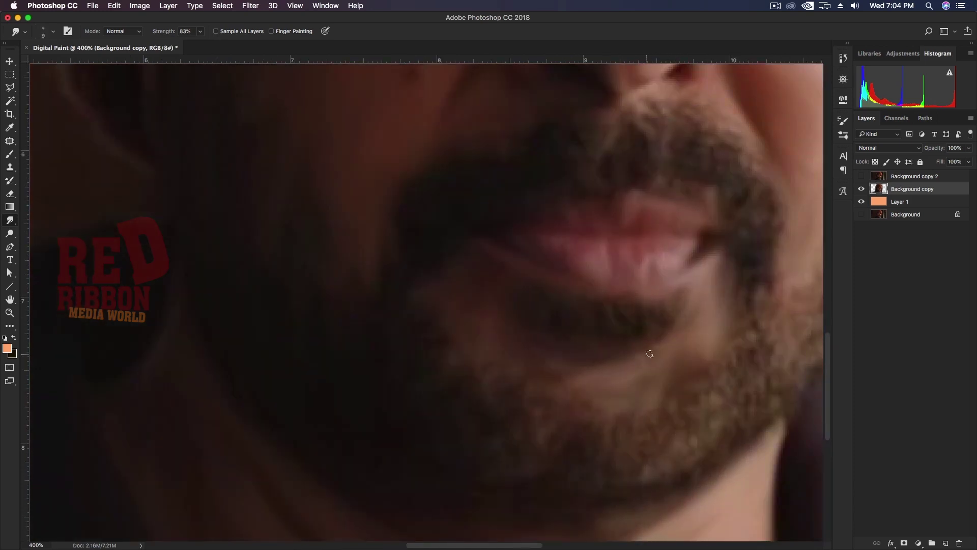
scroll(625, 347, up, 1)
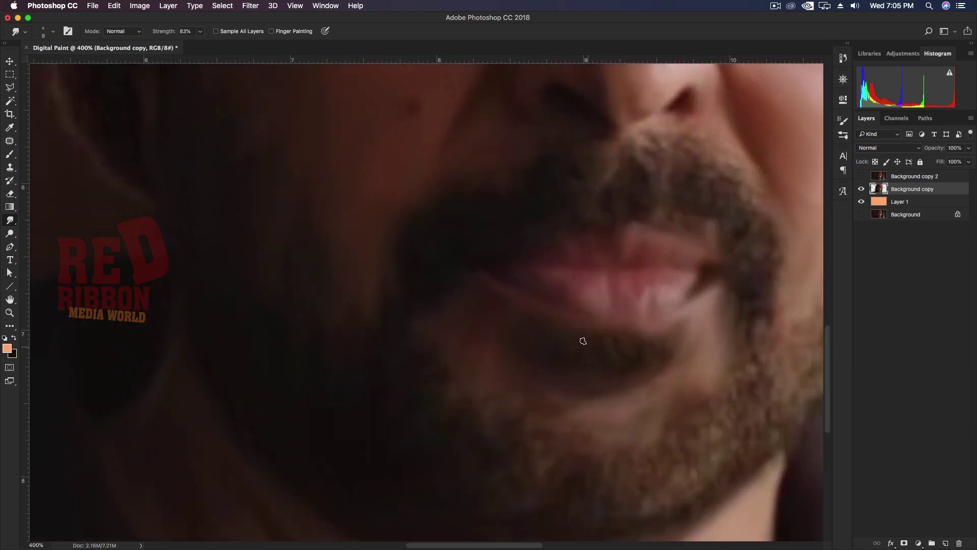
scroll(585, 389, down, 1)
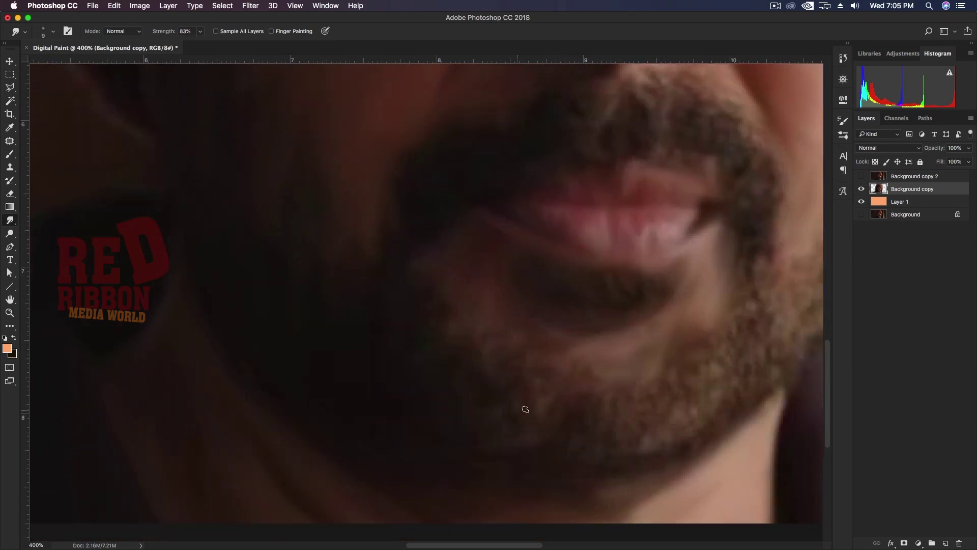
scroll(470, 318, down, 1)
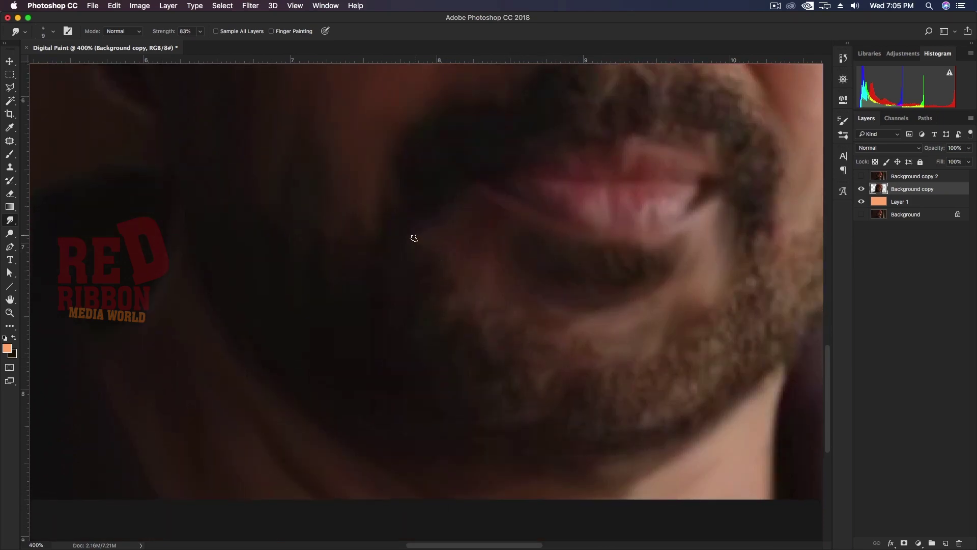
scroll(487, 259, down, 1)
scroll(504, 326, down, 1)
key(bracketright)
key(bracketright)
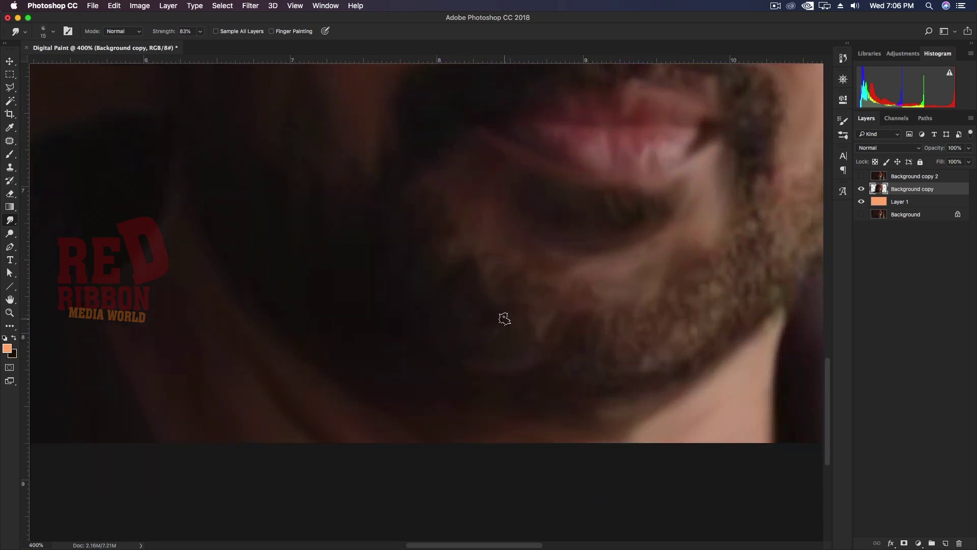
- Size the brush down and drag diagonally across the chin beard into painted strokes
scroll(520, 369, up, 1)
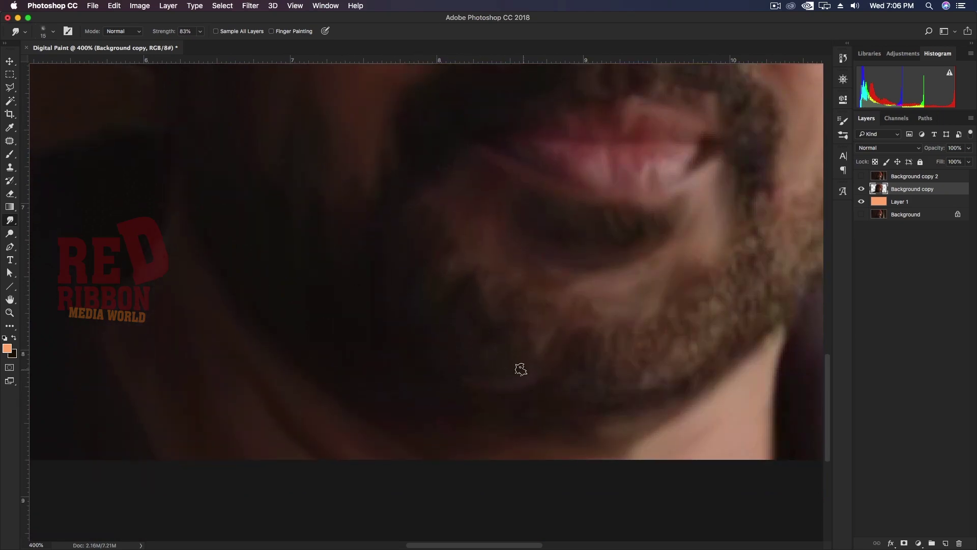
scroll(540, 356, up, 1)
scroll(560, 351, down, 1)
key(bracketleft)
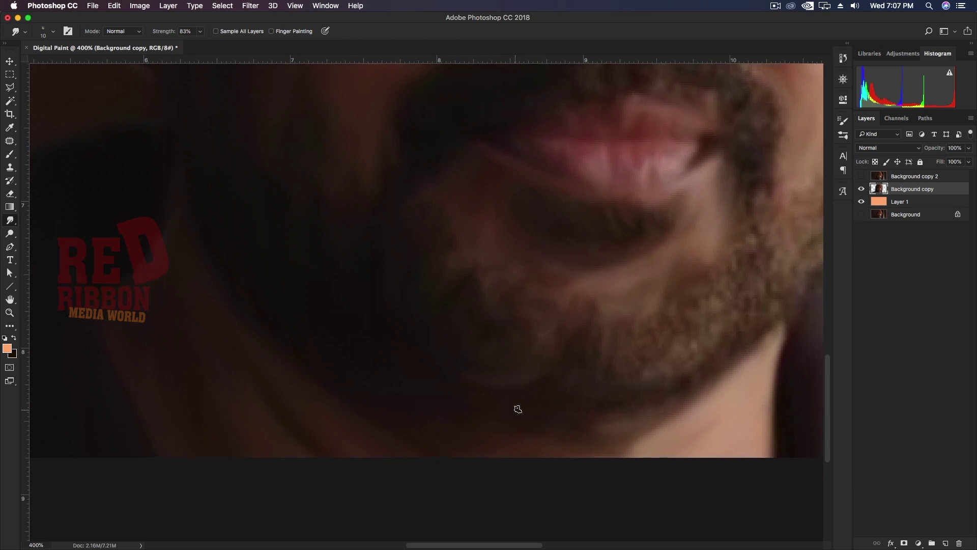
scroll(642, 415, up, 1)
key(bracketleft)
key(bracketleft)
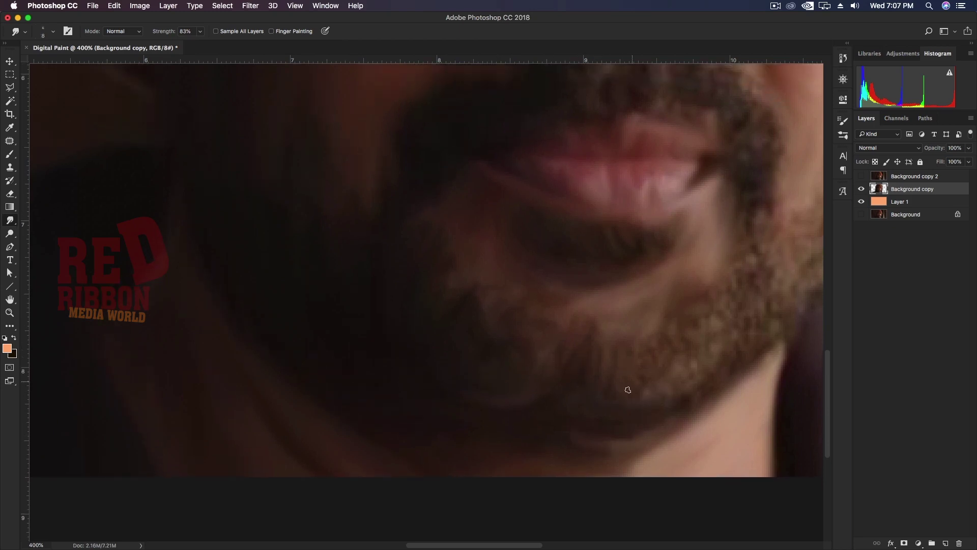
scroll(641, 360, up, 1)
key(bracketright)
mouse_move(699, 374)
mouse_down()
mouse_move(688, 356)
mouse_move(665, 407)
mouse_move(665, 375)
mouse_move(636, 411)
mouse_up()
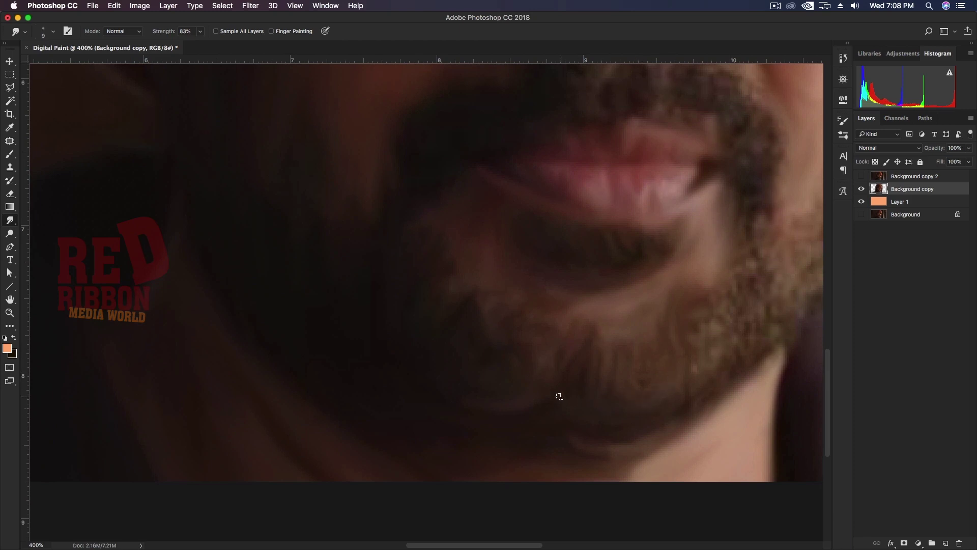
scroll(664, 410, up, 2)
scroll(672, 458, right, 5)
scroll(682, 521, right, 3)
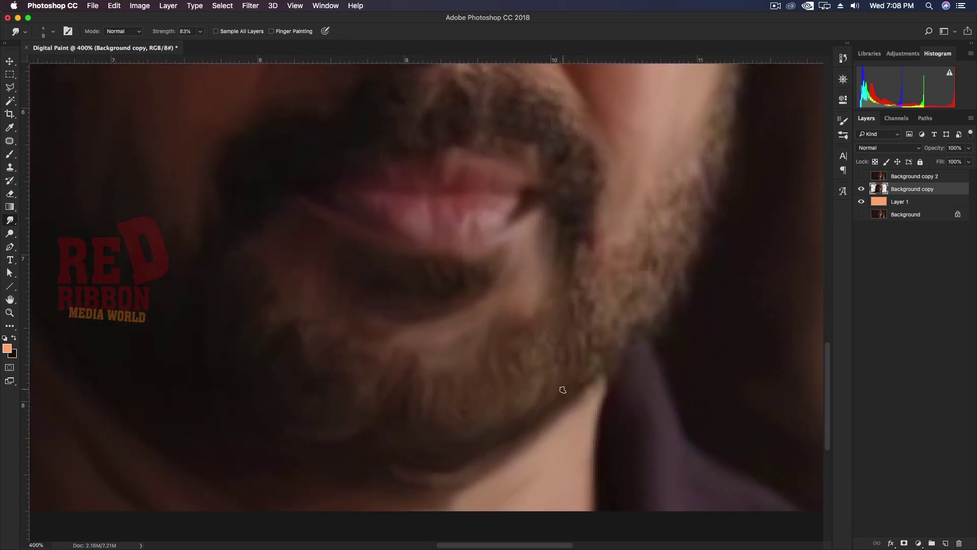
- Zoom toward the mustache and set a smaller Smudge brush for fine detail
scroll(562, 391, up, 2)
scroll(614, 334, up, 1)
scroll(619, 341, up, 2)
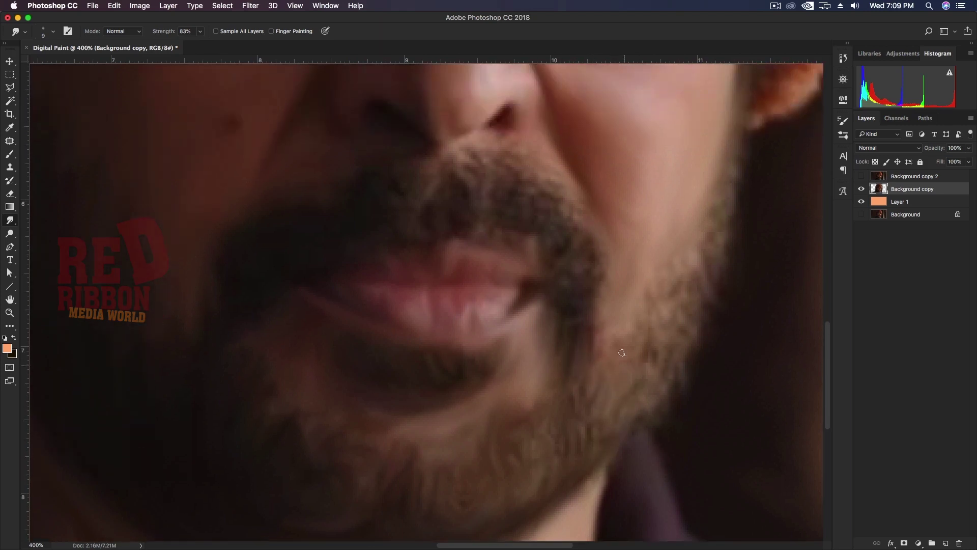
scroll(642, 347, up, 2)
key(bracketright)
key(bracketright)
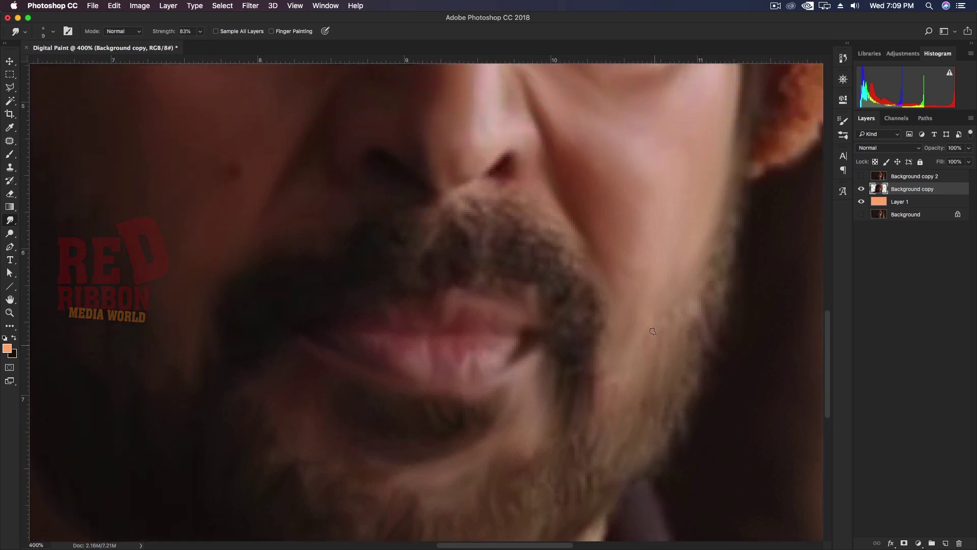
key(bracketleft)
key(bracketleft)
key(bracketleft)
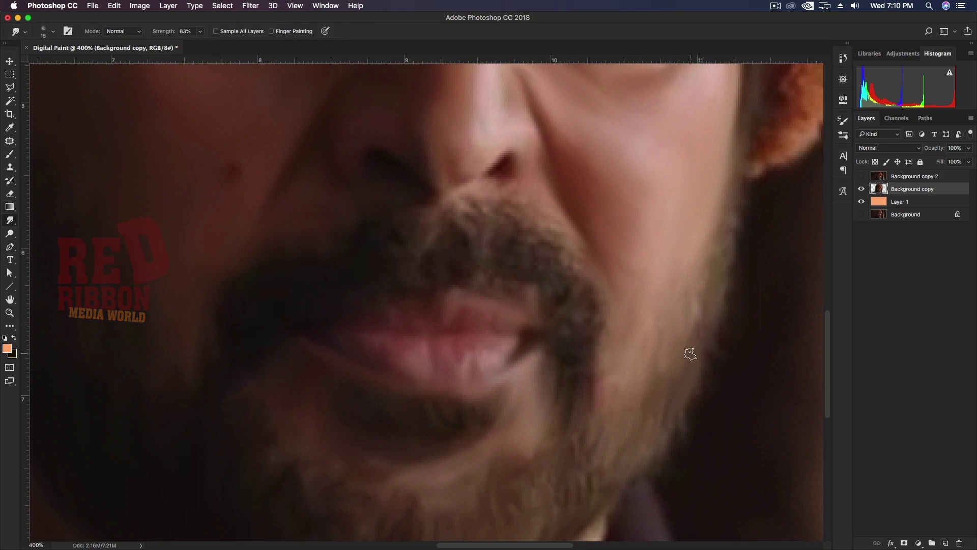
scroll(717, 306, down, 1)
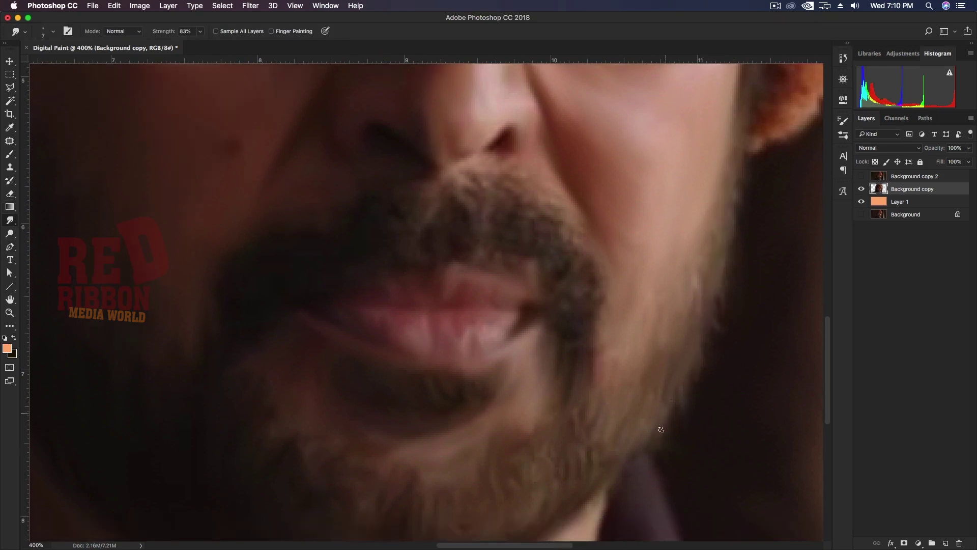
scroll(735, 289, up, 2)
scroll(723, 356, up, 3)
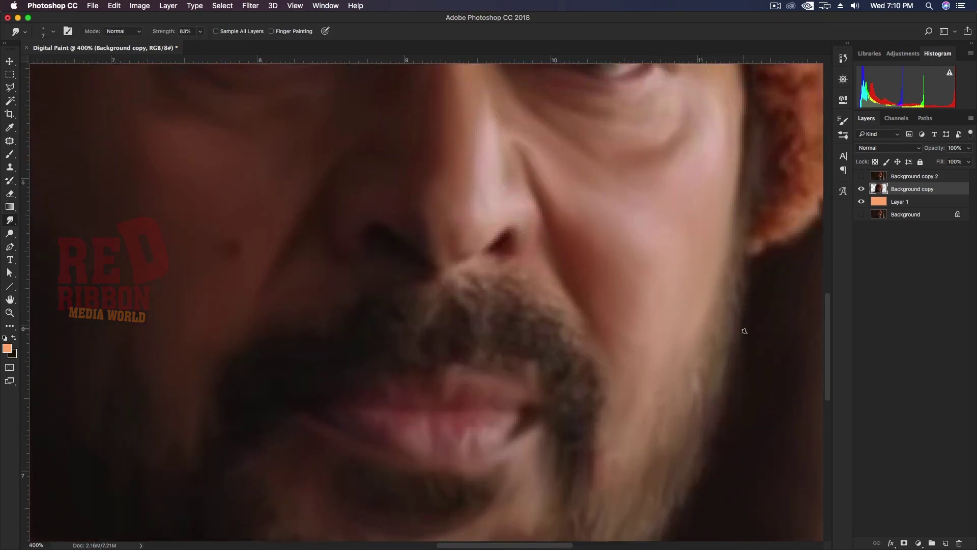
scroll(728, 285, down, 6)
scroll(663, 323, down, 2)
scroll(562, 398, left, 10)
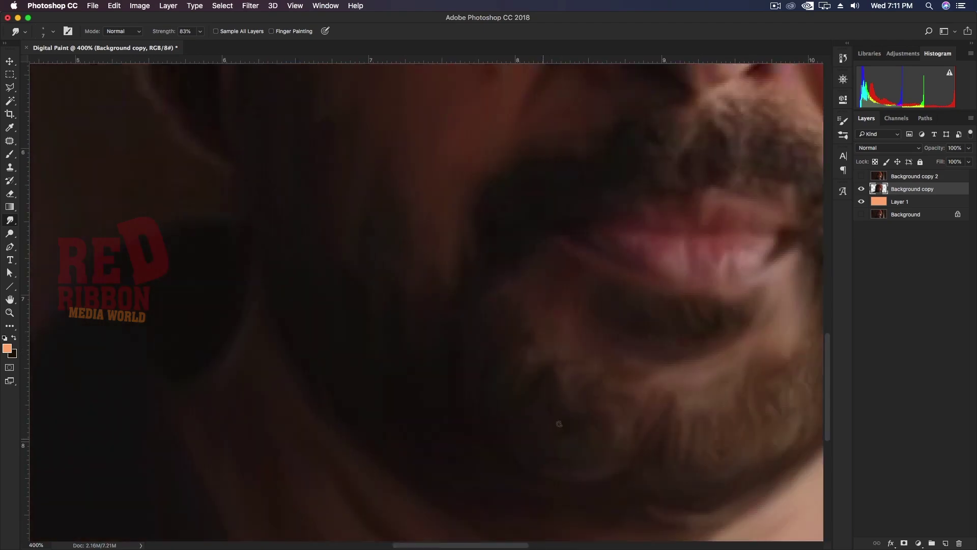
scroll(540, 306, up, 2)
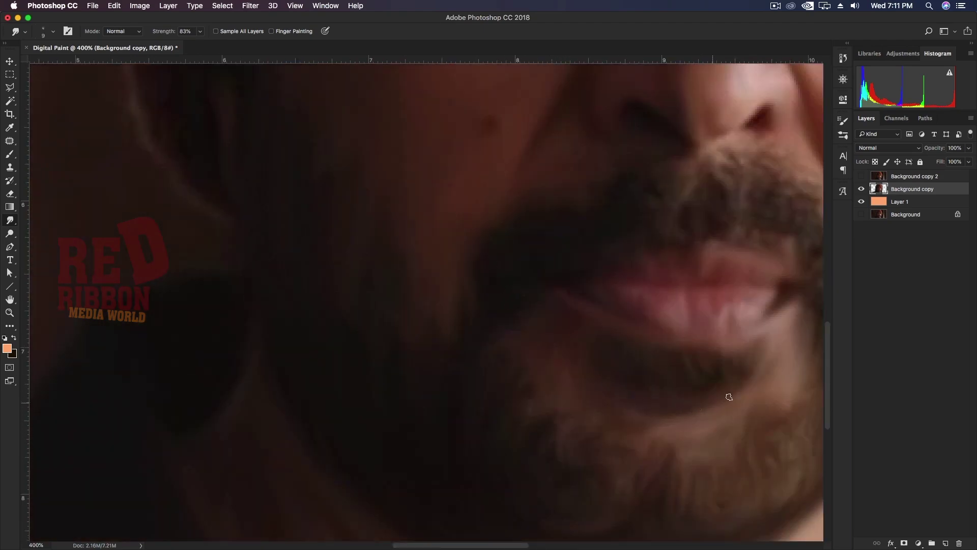
scroll(519, 315, up, 1)
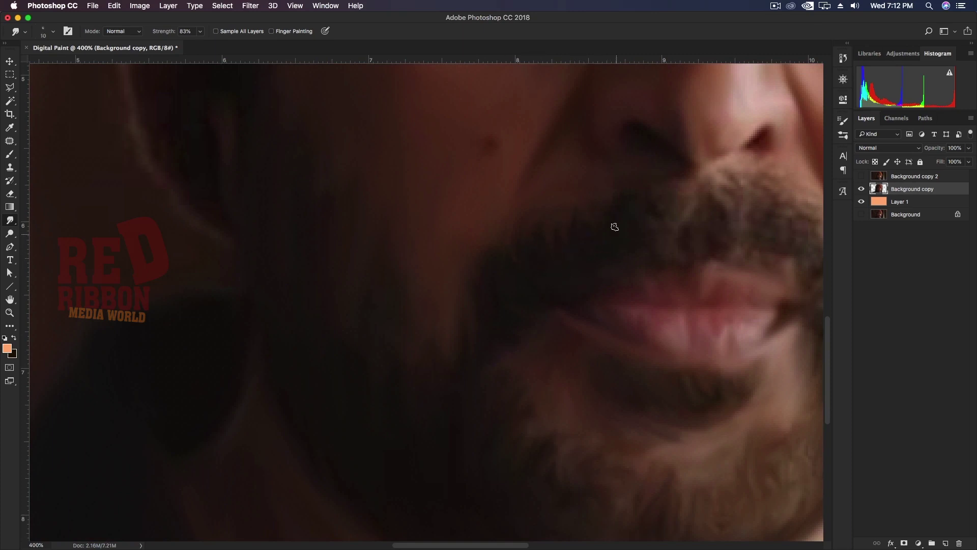
- Streak the mustache hair upward into a painted stroke and resize the brush for the beard edge
drag(682, 240, 688, 222)
key(bracketleft)
key(bracketleft)
scroll(596, 227, up, 3)
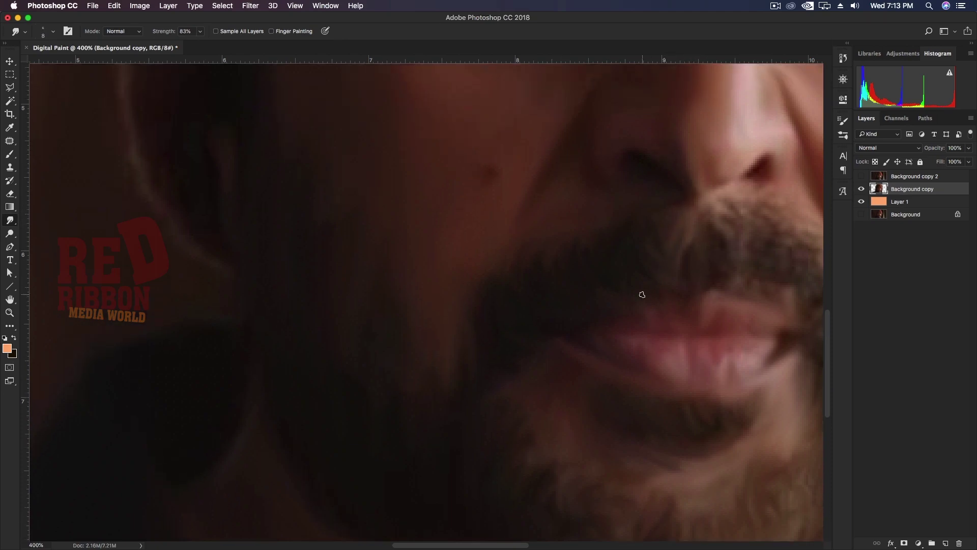
scroll(547, 324, up, 5)
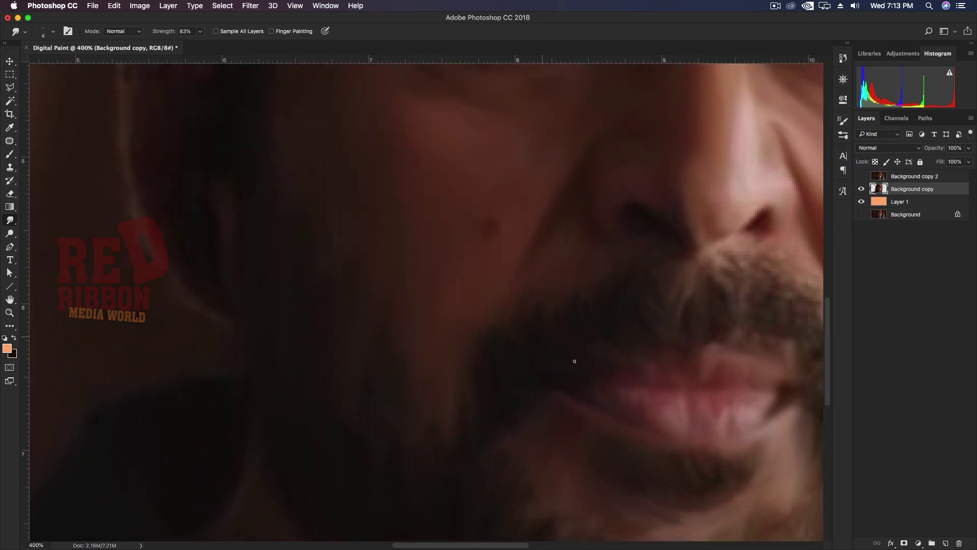
scroll(451, 338, right, 10)
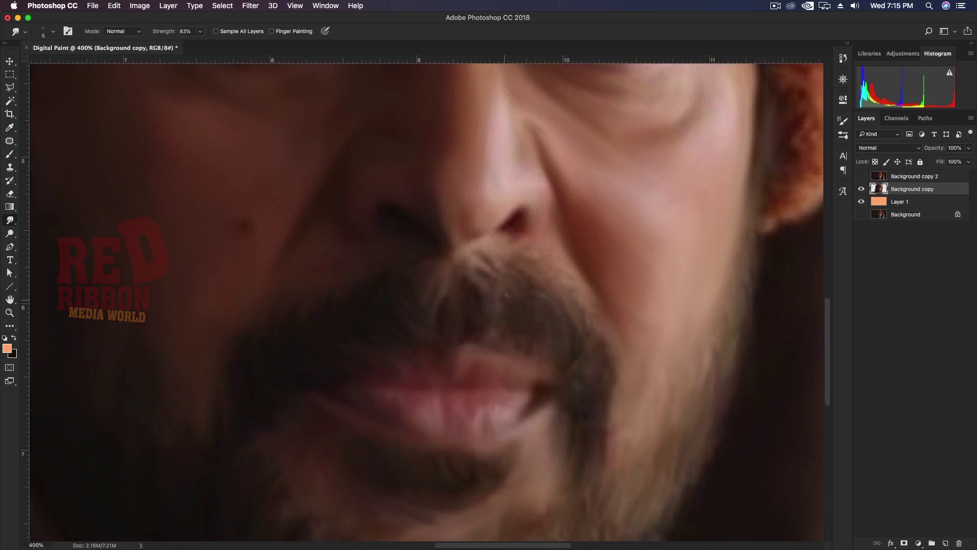
scroll(577, 269, down, 1)
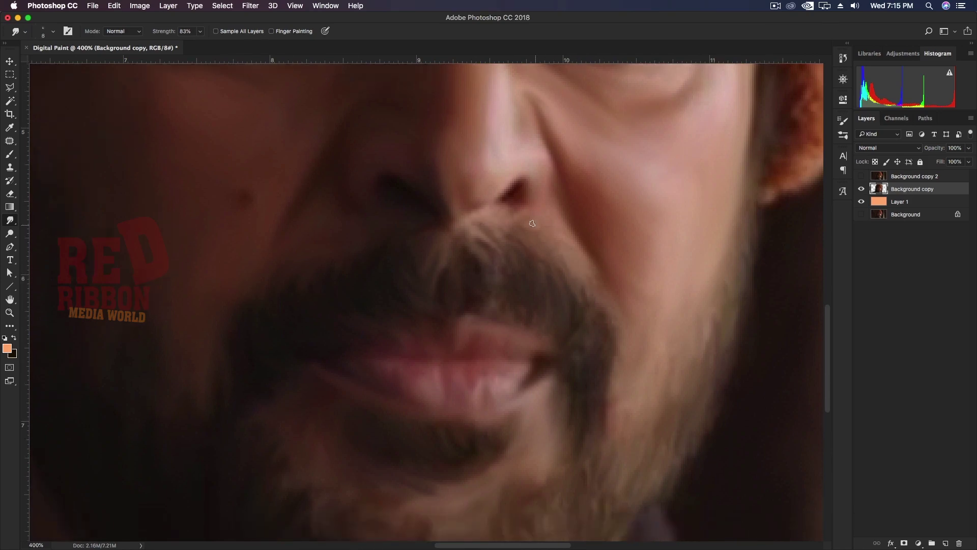
scroll(560, 254, down, 2)
key(bracketright)
key(bracketright)
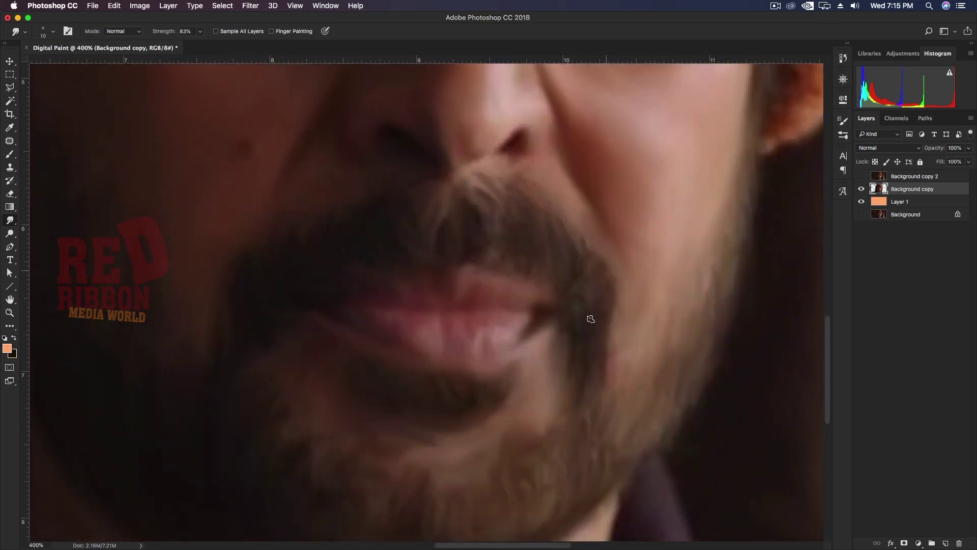
scroll(590, 319, up, 1)
key(bracketleft)
key(bracketleft)
key(bracketleft)
alt+scroll(595, 383, down, 5)
alt+scroll(575, 439, up, 5)
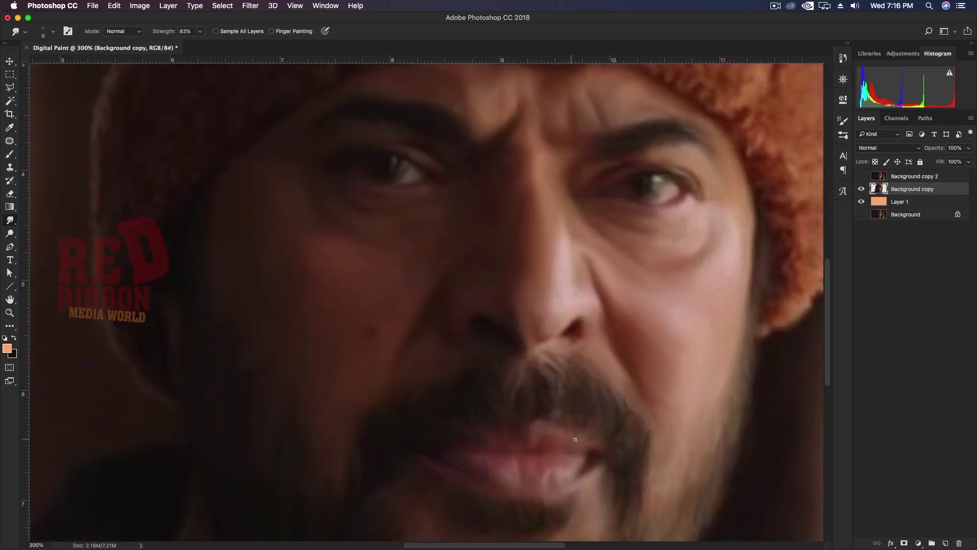
key(bracketright)
key(bracketright)
key(bracketright)
alt+scroll(576, 439, down, 2)
alt+scroll(560, 428, down, 2)
alt+scroll(491, 412, up, 4)
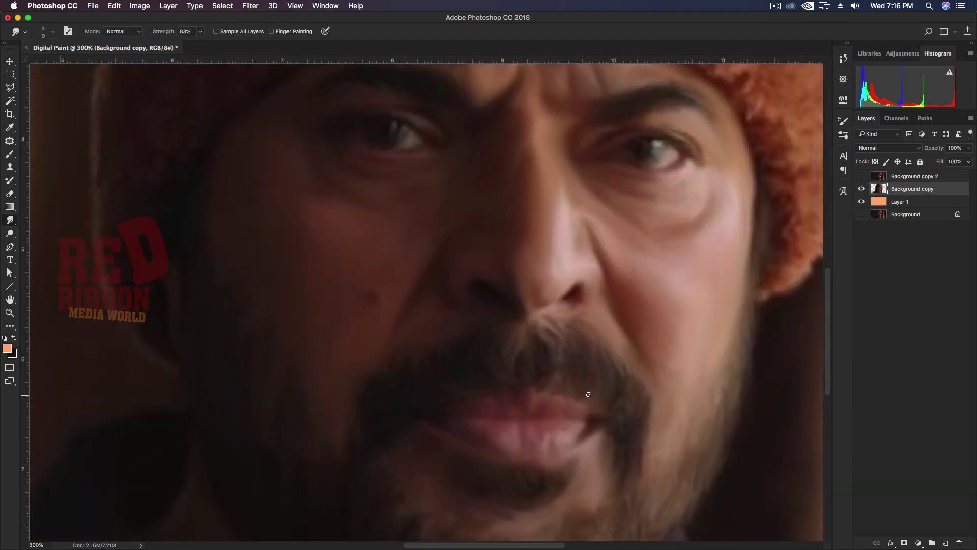
alt+scroll(631, 380, down, 3)
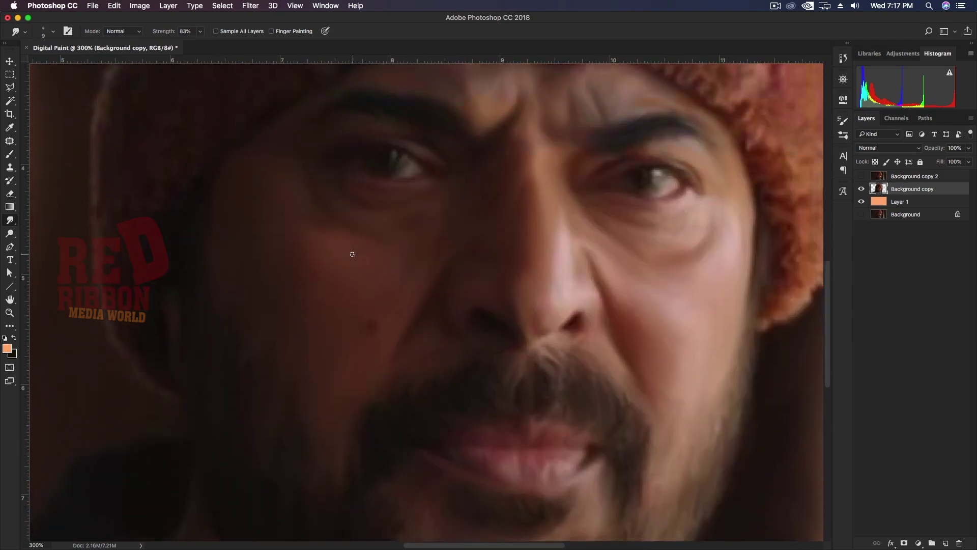
key(bracketright)
alt+scroll(433, 268, up, 3)
alt+scroll(434, 268, down, 3)
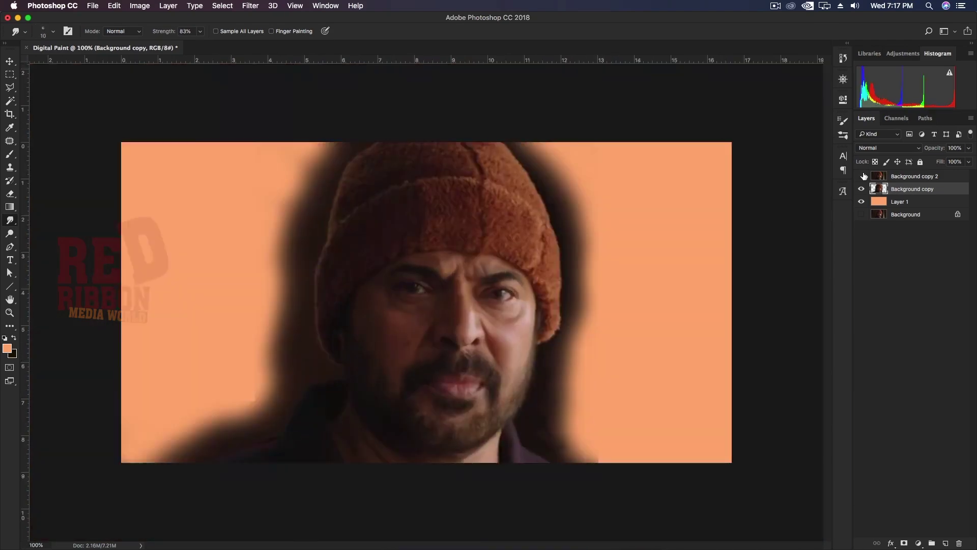
alt+scroll(434, 316, up, 3)
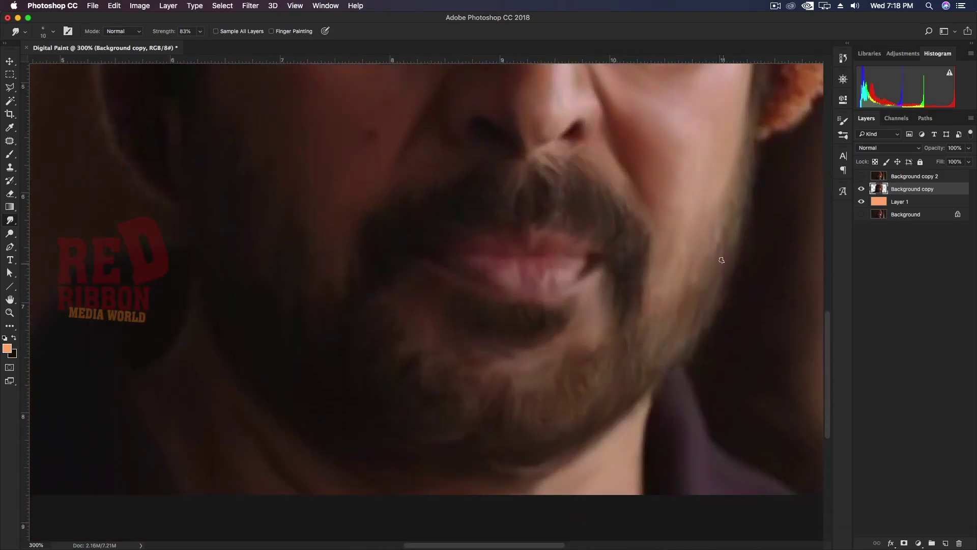
alt+scroll(639, 356, down, 1)
alt+scroll(430, 367, up, 1)
scroll(311, 240, down, 1)
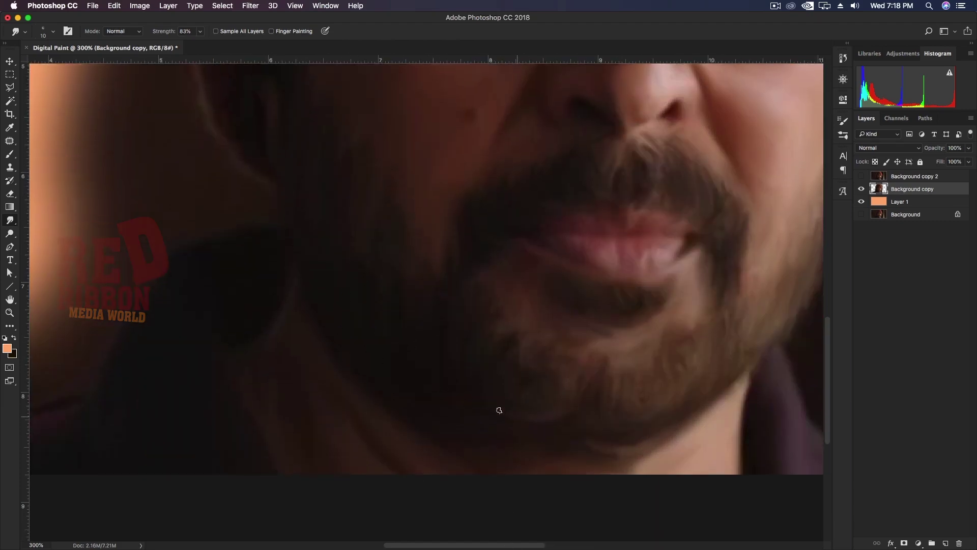
scroll(519, 410, down, 5)
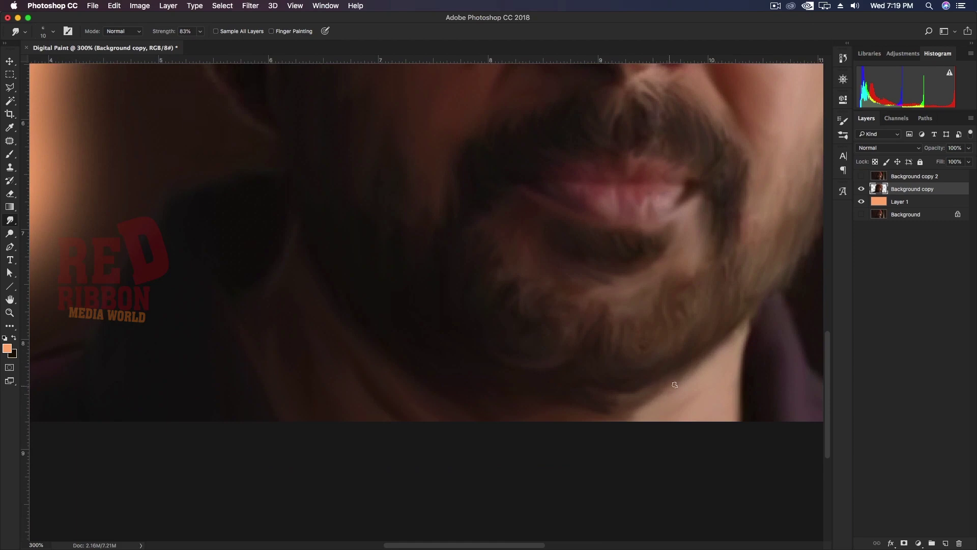
scroll(742, 332, up, 1)
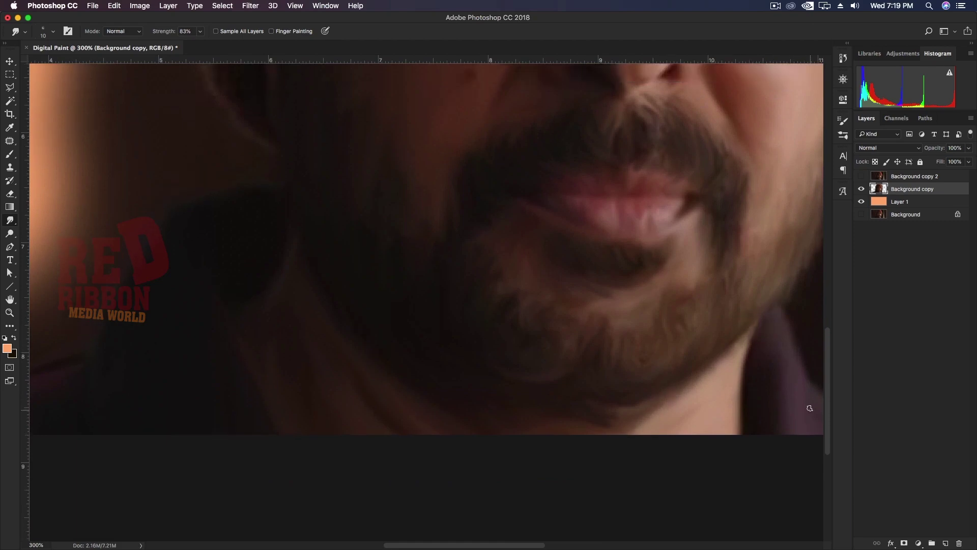
scroll(810, 408, right, 10)
scroll(666, 430, left, 20)
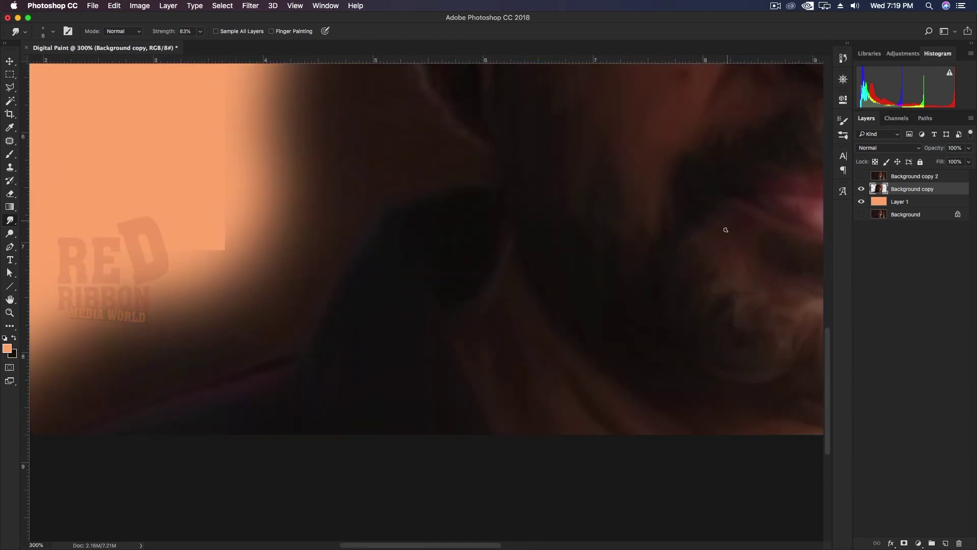
scroll(726, 229, right, 13)
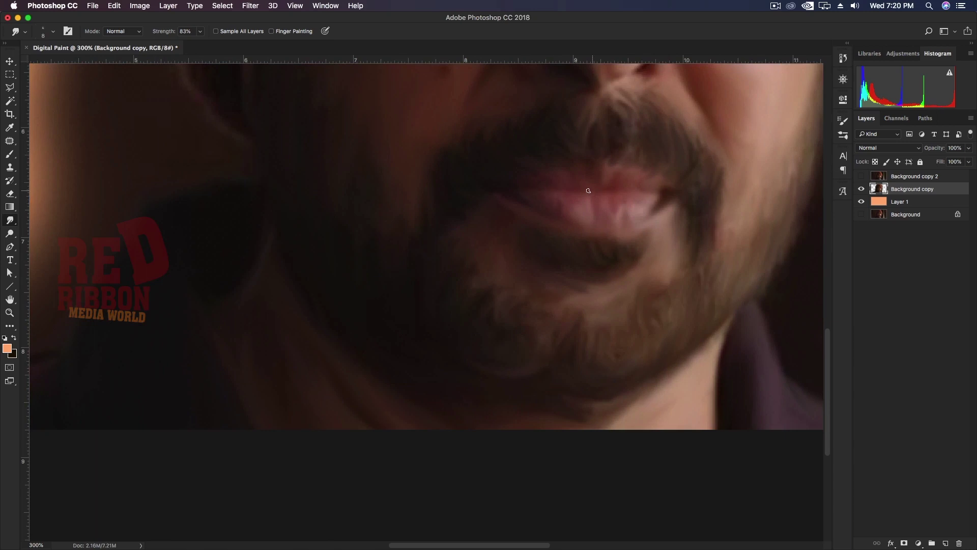
scroll(578, 262, left, 4)
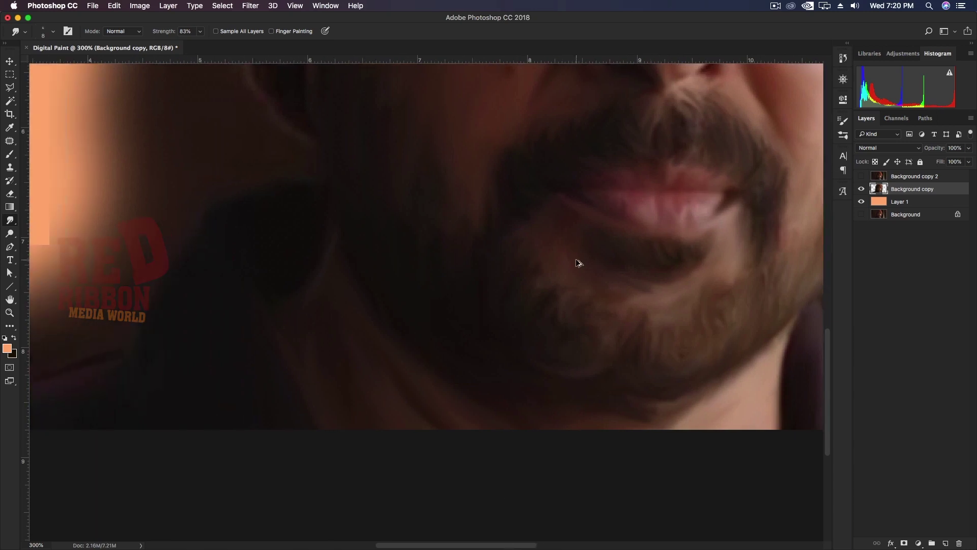
scroll(560, 209, up, 1)
scroll(470, 219, left, 7)
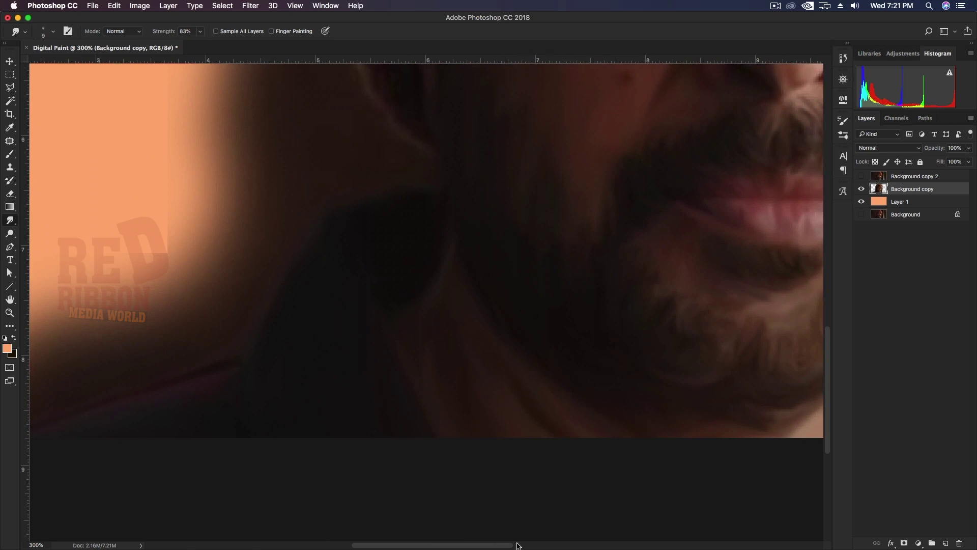
- Move the view to the dark left side of the hat and widen the Smudge brush
scroll(628, 497, up, 8)
scroll(628, 497, left, 1)
scroll(444, 328, down, 4)
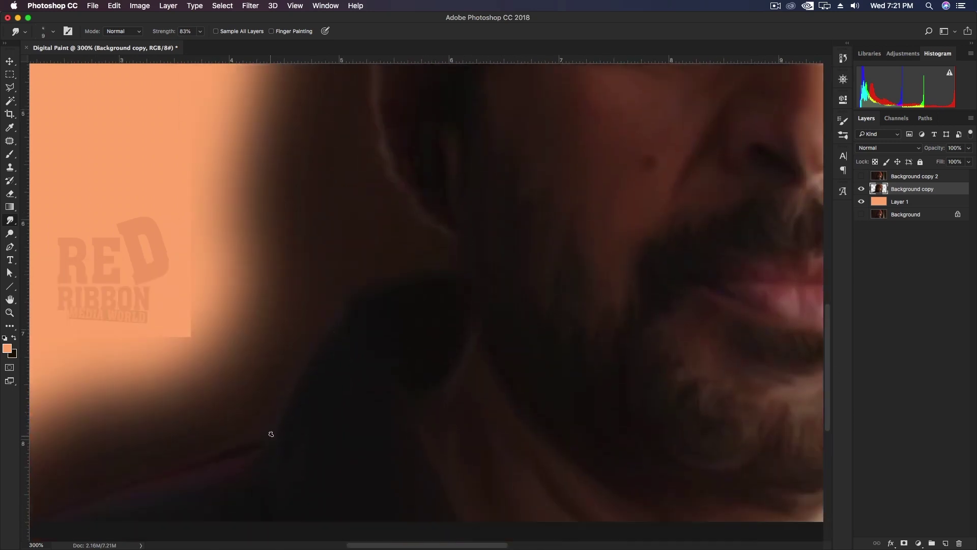
scroll(484, 257, up, 7)
scroll(493, 345, up, 4)
scroll(493, 345, up, 3)
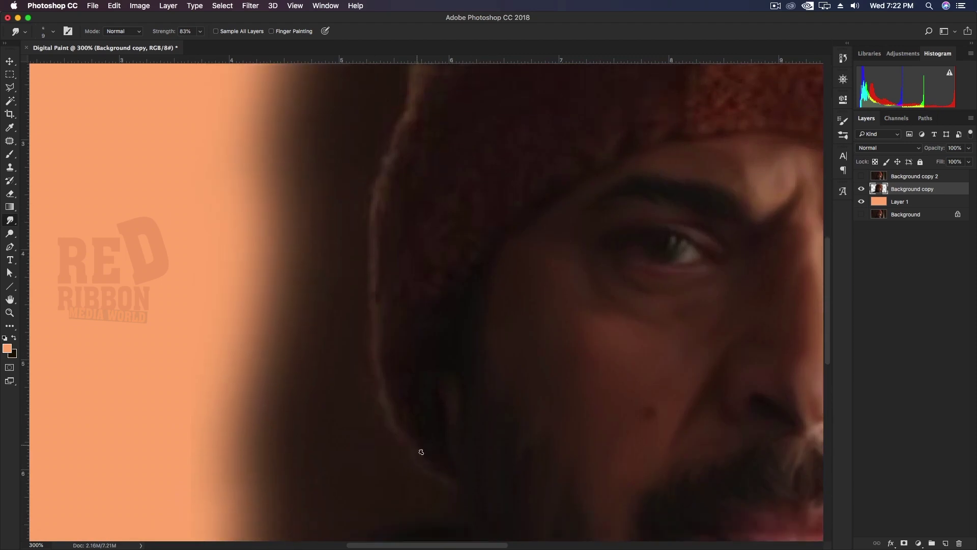
key(bracketright)
key(bracketright)
key(bracketright)
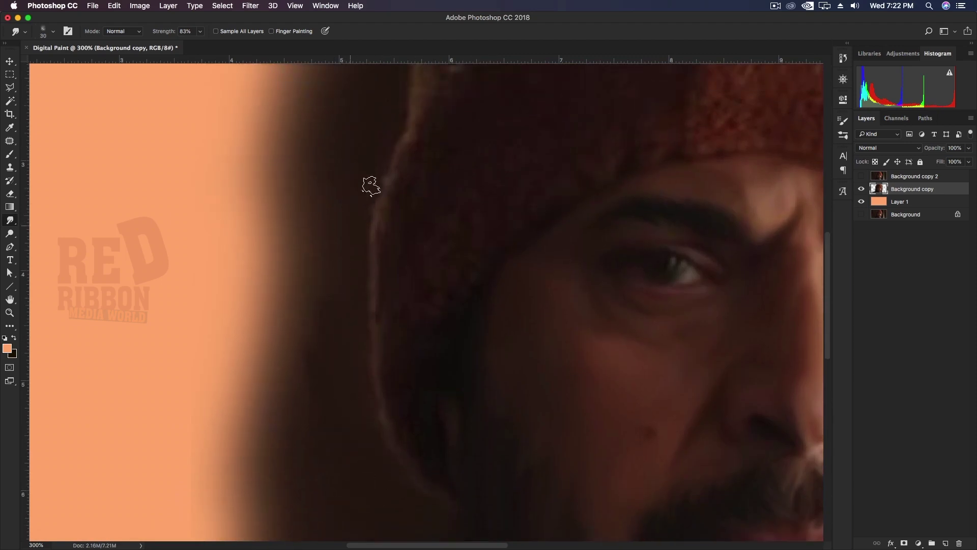
- Narrow the Smudge brush and work the view along the left hat edge
scroll(371, 186, up, 5)
scroll(415, 87, up, 5)
scroll(404, 203, down, 4)
key(bracketleft)
key(bracketleft)
key(bracketleft)
scroll(328, 434, down, 3)
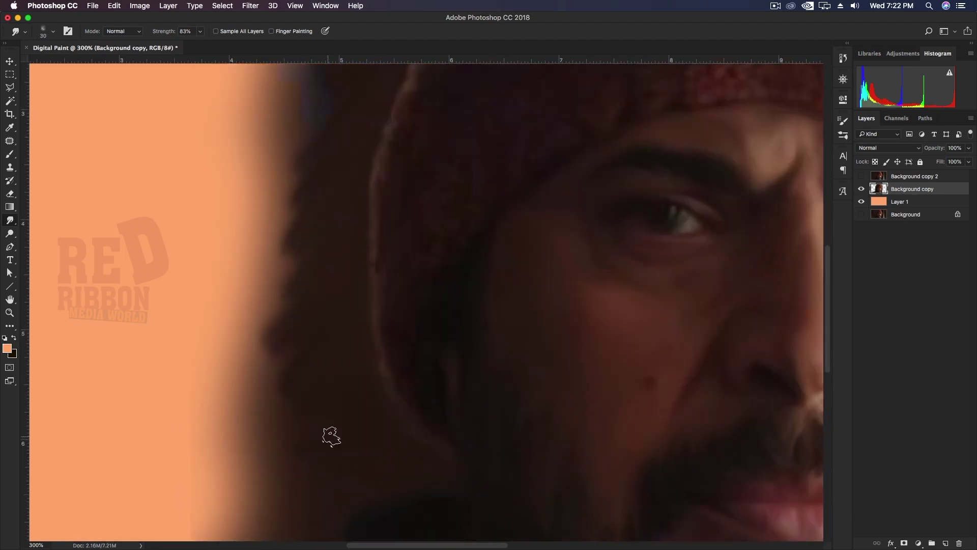
scroll(386, 395, up, 1)
scroll(376, 304, up, 1)
scroll(388, 236, up, 3)
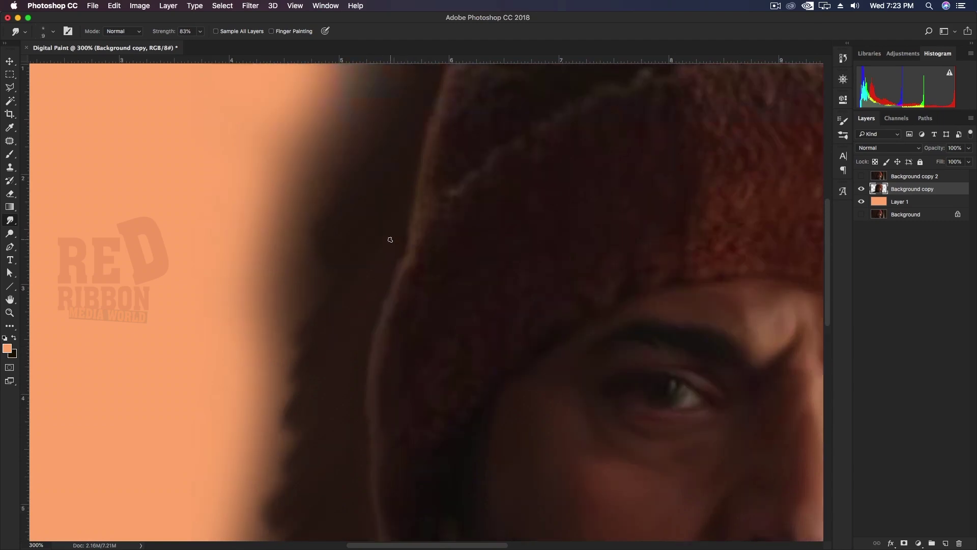
scroll(408, 288, up, 1)
scroll(619, 208, up, 3)
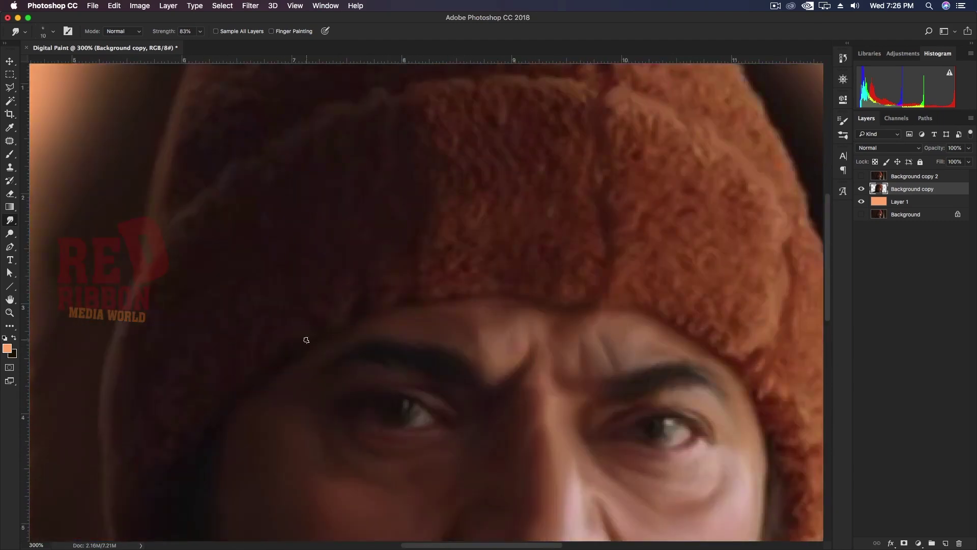
- Pan to the hat's right edge and widen the Smudge brush for broad blending
scroll(307, 340, up, 1)
scroll(562, 359, right, 7)
scroll(562, 359, down, 2)
key(bracketleft)
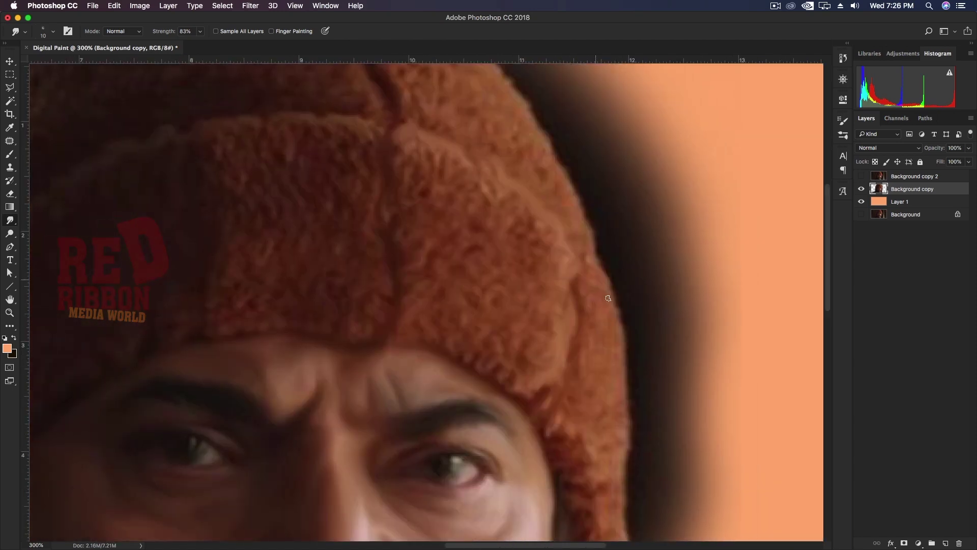
scroll(616, 315, down, 1)
scroll(594, 459, down, 2)
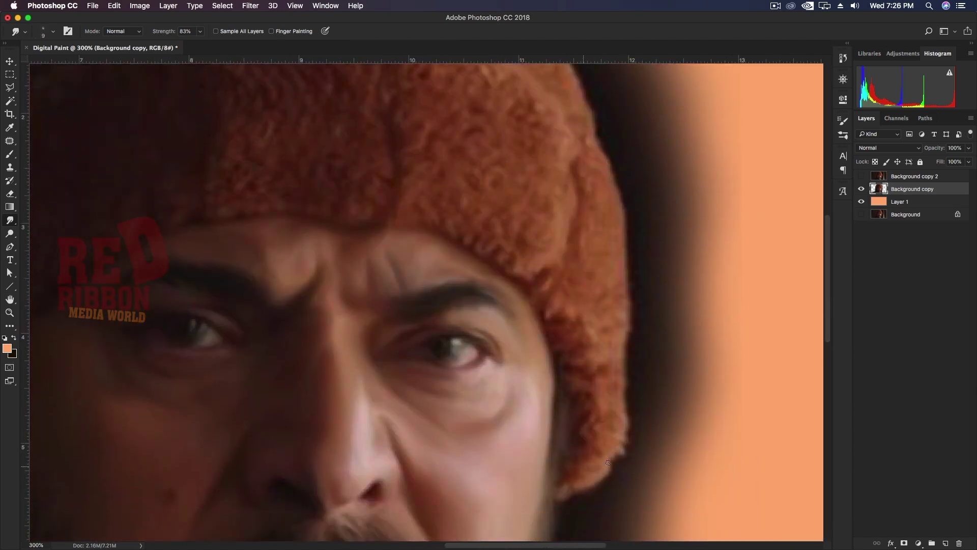
key(bracketright)
key(bracketright)
key(bracketright)
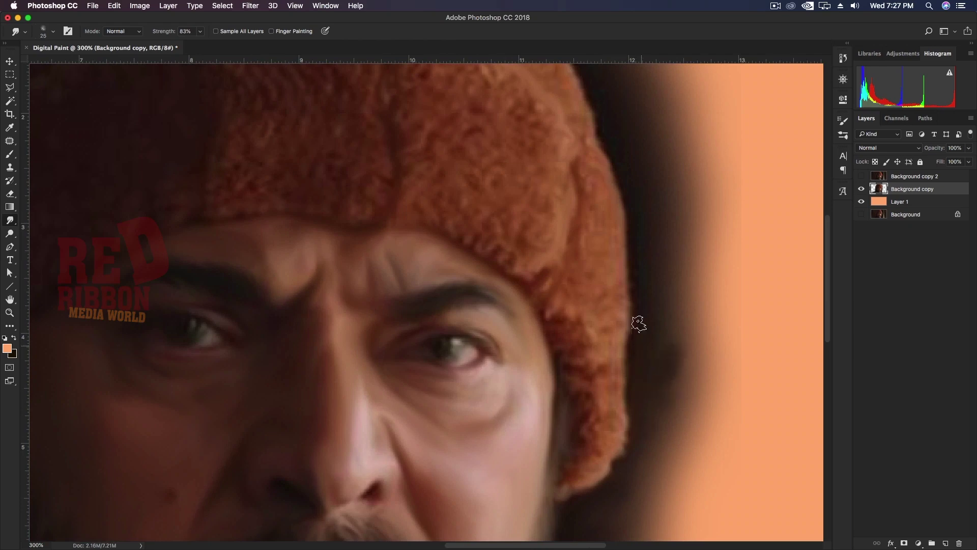
- Follow the right hat outline against the peach backdrop and narrow the brush for finer blending
scroll(644, 315, up, 2)
scroll(652, 239, up, 2)
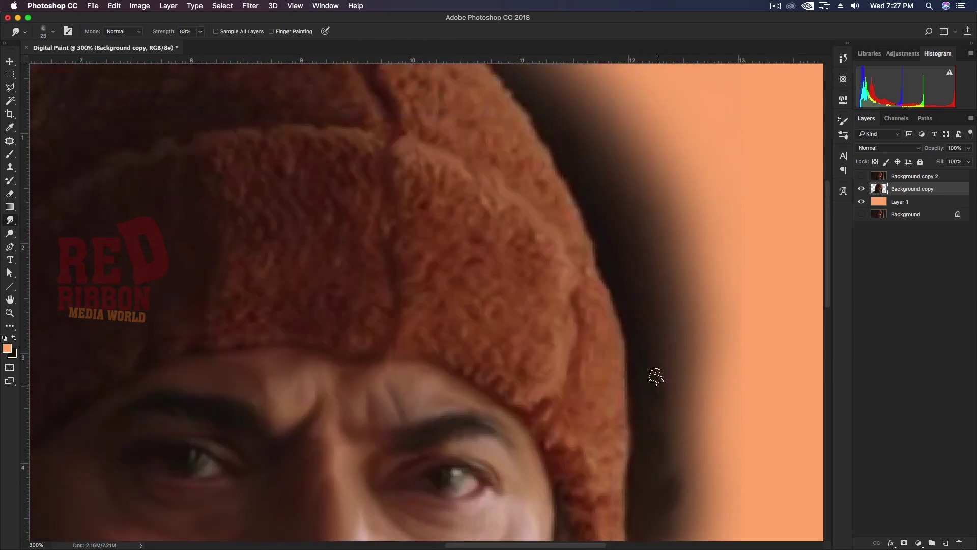
scroll(535, 207, up, 5)
scroll(594, 327, down, 3)
scroll(592, 487, down, 3)
scroll(591, 488, left, 2)
scroll(592, 488, down, 3)
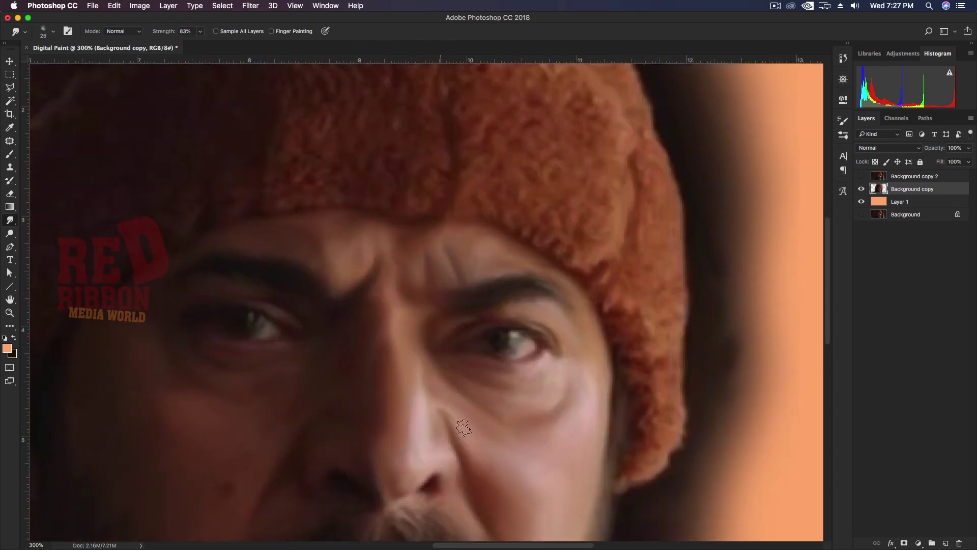
scroll(338, 468, left, 10)
key(bracketleft)
key(bracketleft)
key(bracketleft)
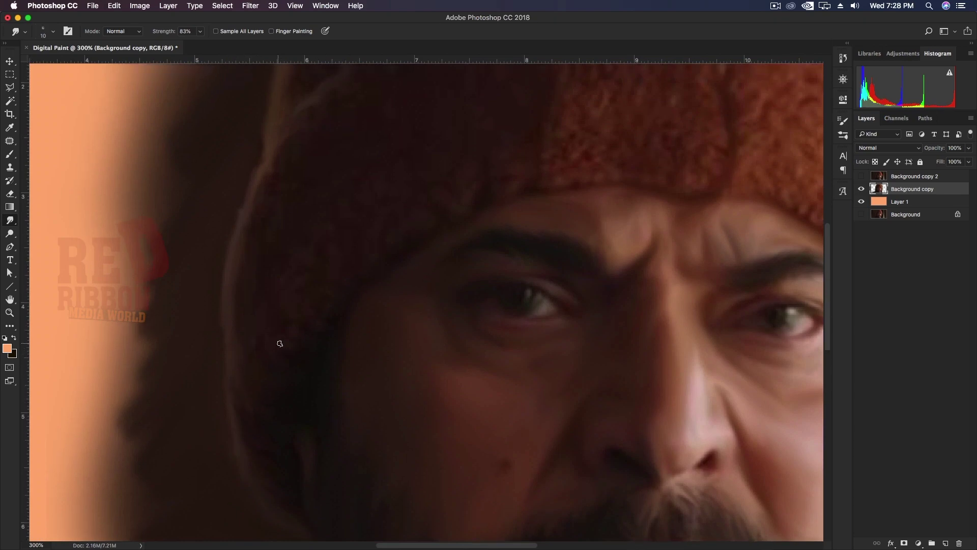
- Zoom onto the shadowed left knit above the eyes and widen the Smudge brush slightly
scroll(271, 318, up, 2)
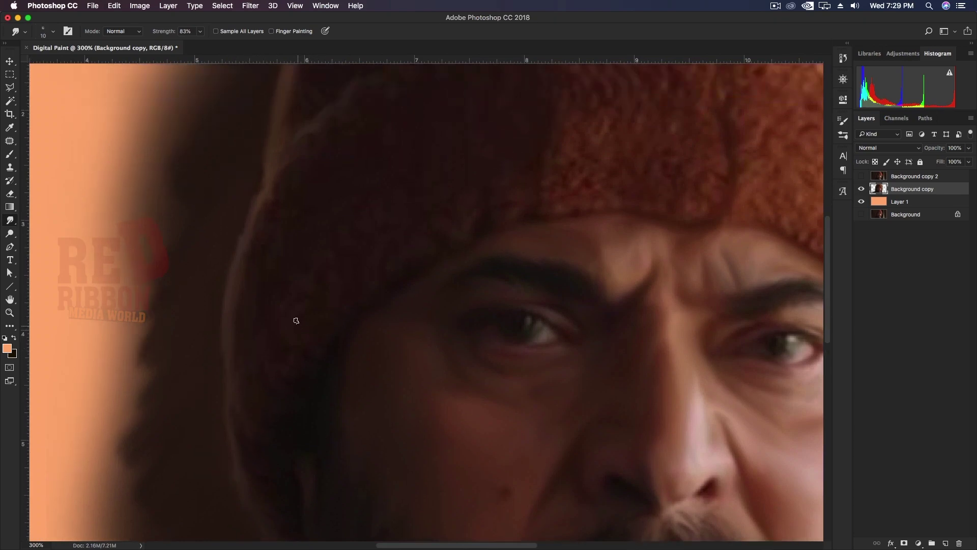
scroll(250, 334, up, 5)
scroll(266, 348, up, 1)
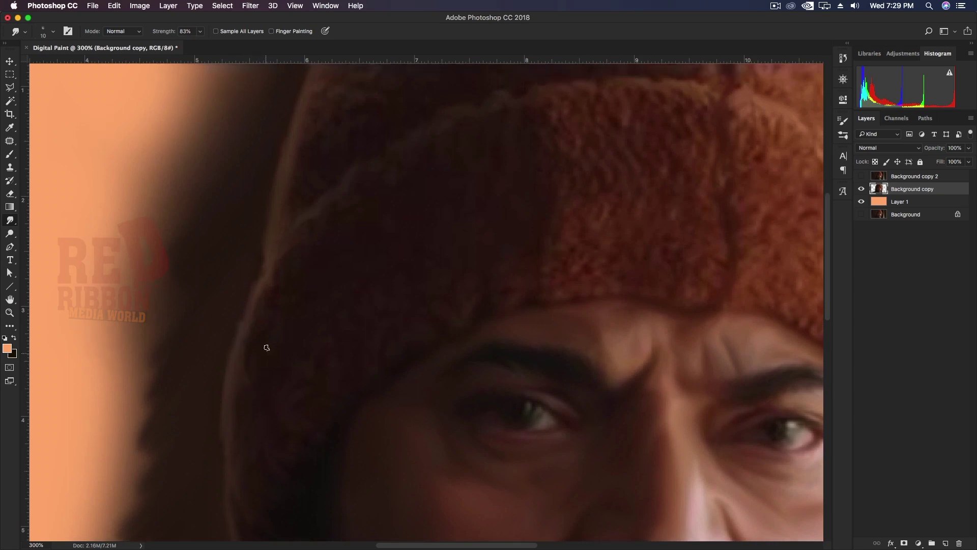
scroll(278, 308, up, 5)
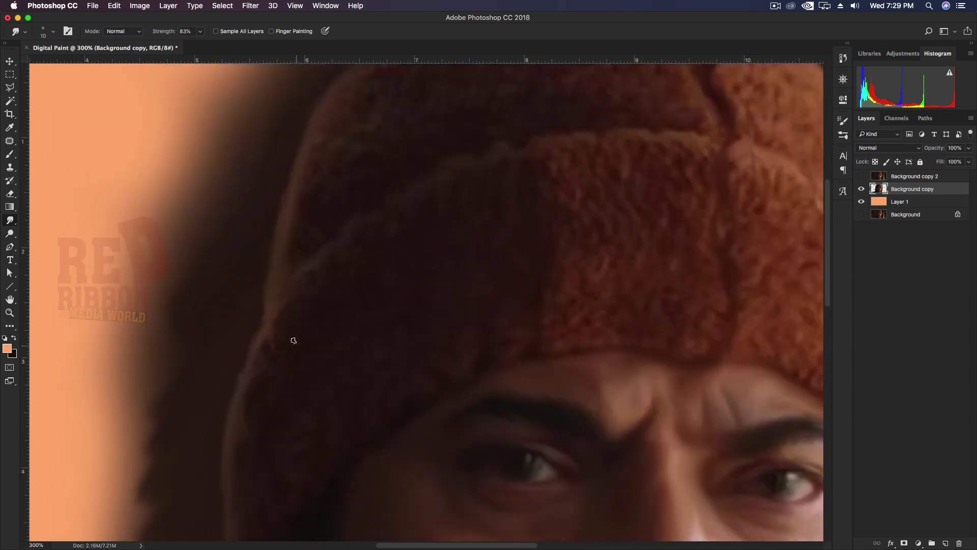
scroll(282, 444, down, 9)
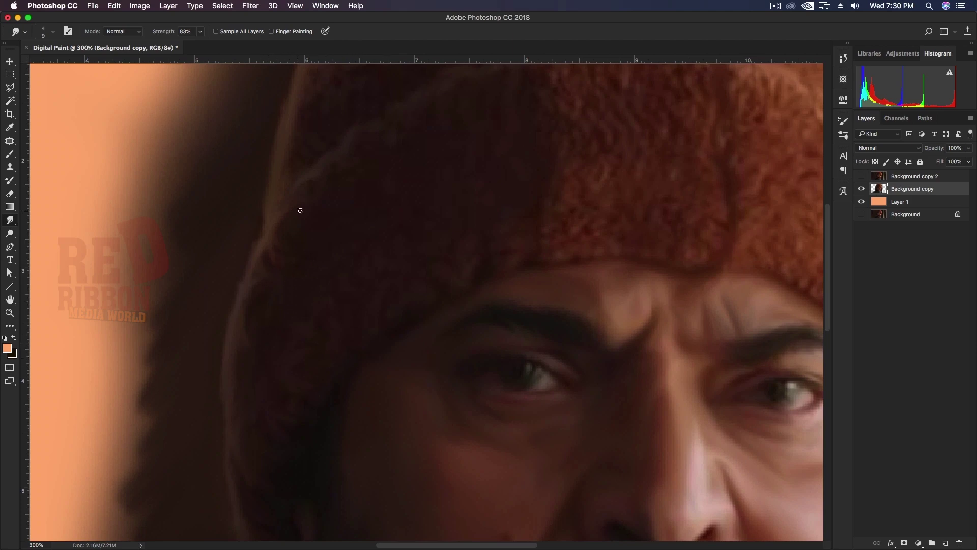
scroll(285, 251, down, 1)
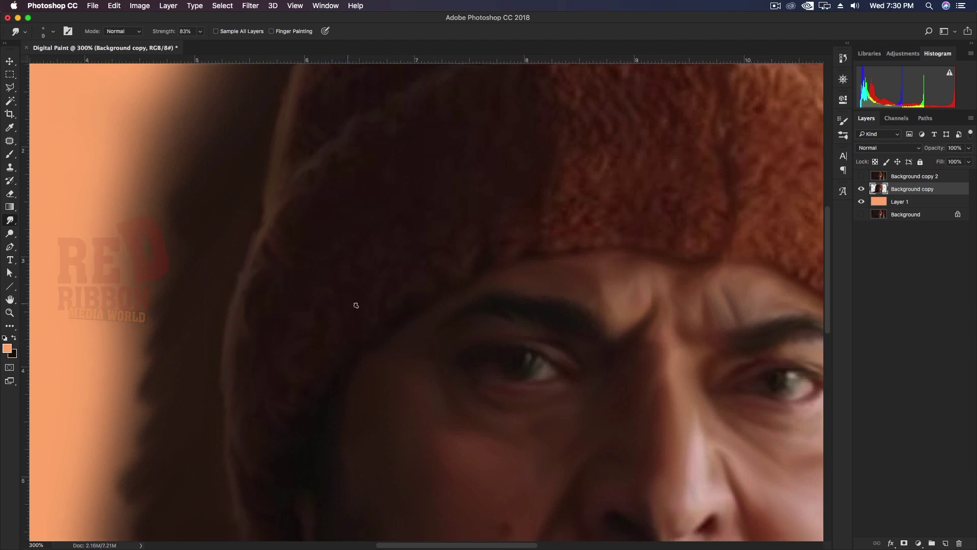
scroll(298, 362, up, 1)
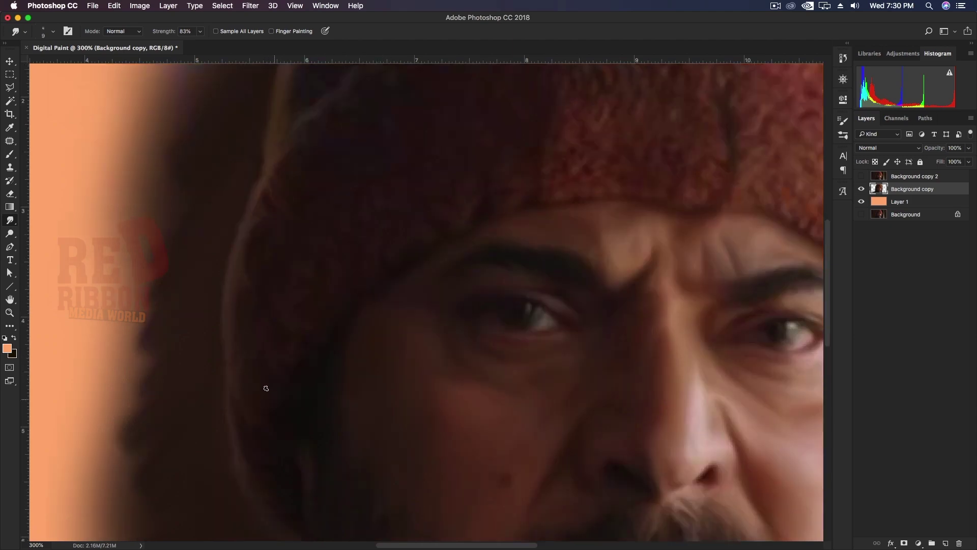
scroll(264, 389, up, 2)
scroll(260, 324, up, 1)
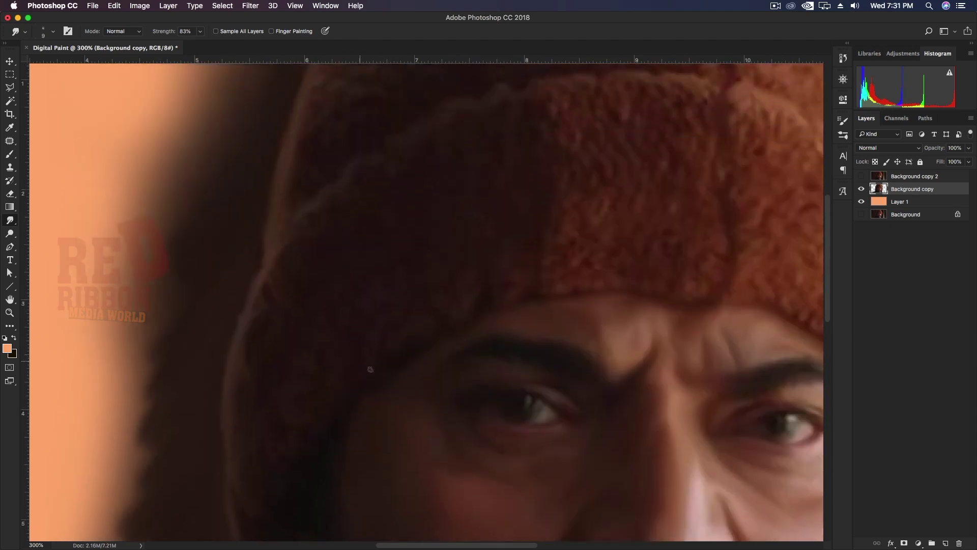
scroll(358, 318, up, 1)
scroll(313, 331, up, 3)
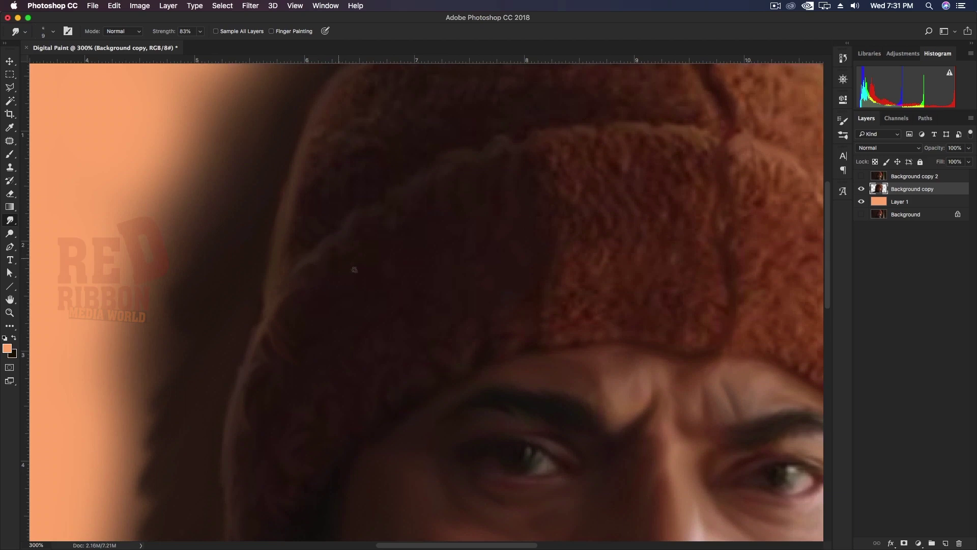
key(bracketright)
key(bracketright)
- Zoom in and out over the dark hat knit to check the smoothed strokes
scroll(322, 367, down, 8)
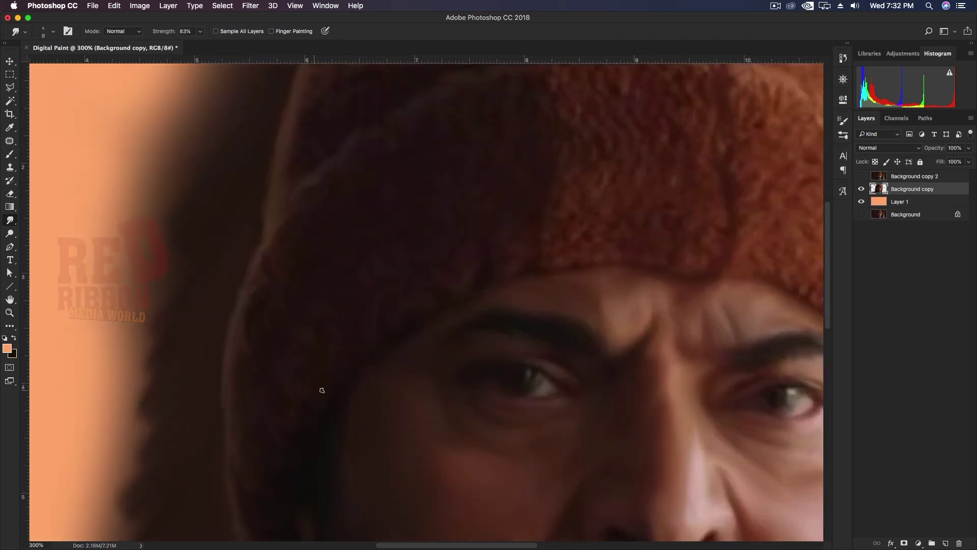
scroll(305, 380, up, 7)
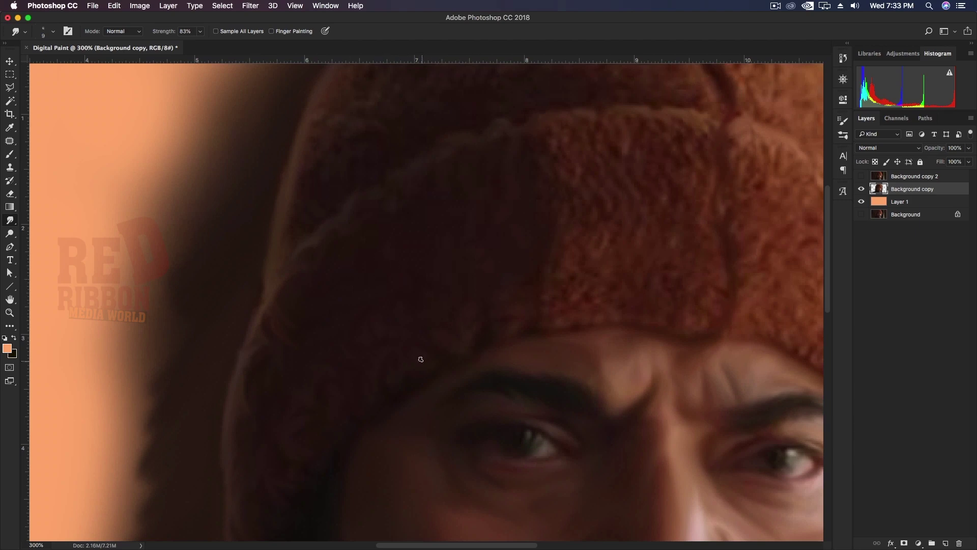
scroll(433, 257, up, 4)
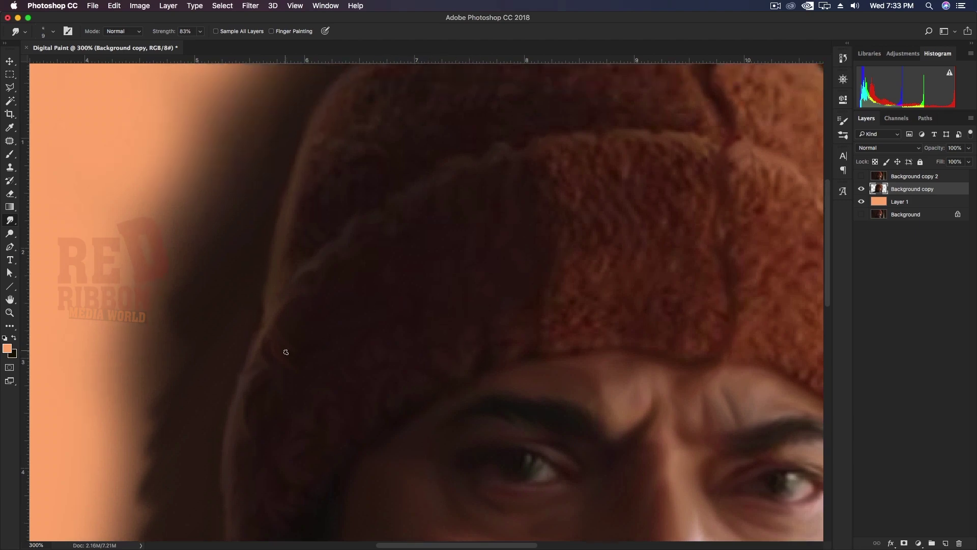
scroll(442, 297, down, 2)
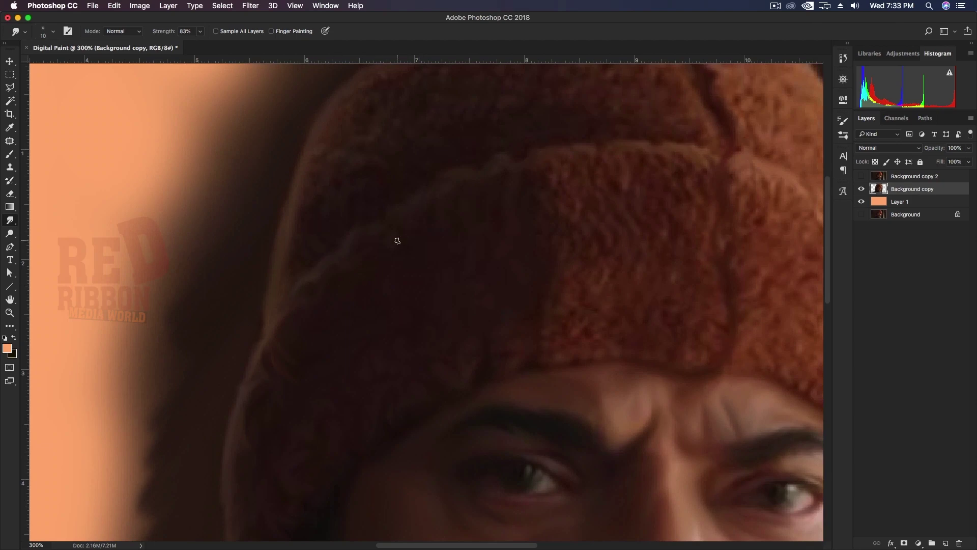
scroll(395, 237, down, 1)
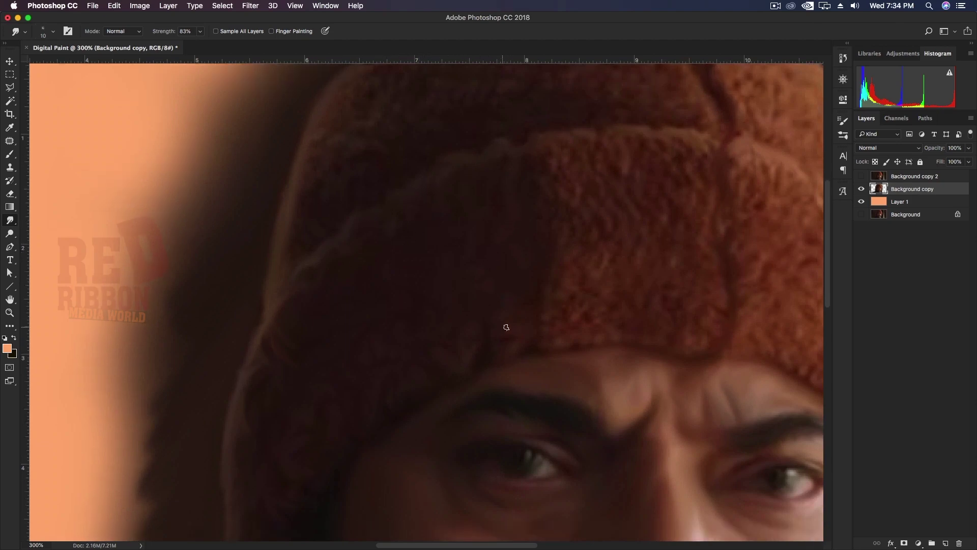
scroll(490, 195, down, 2)
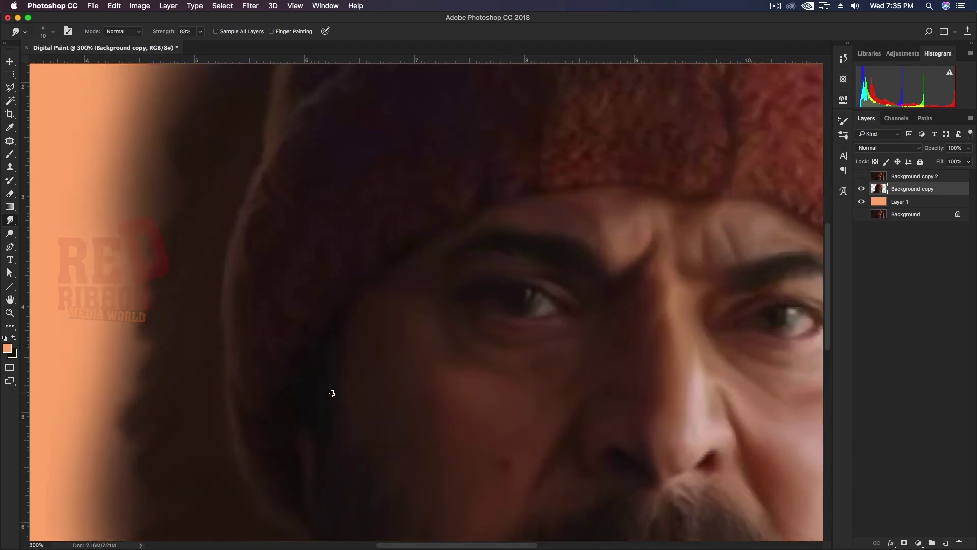
scroll(460, 316, up, 2)
scroll(484, 280, up, 2)
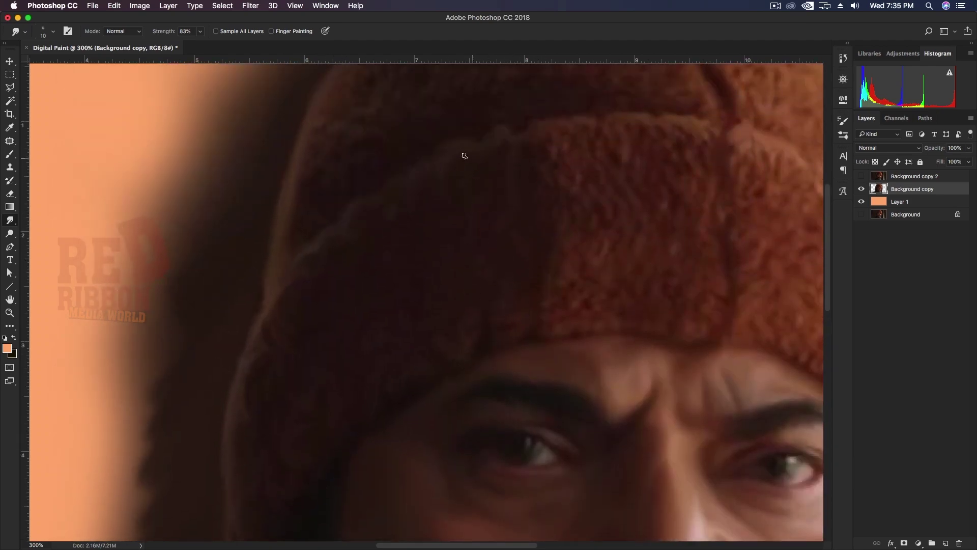
scroll(513, 276, down, 1)
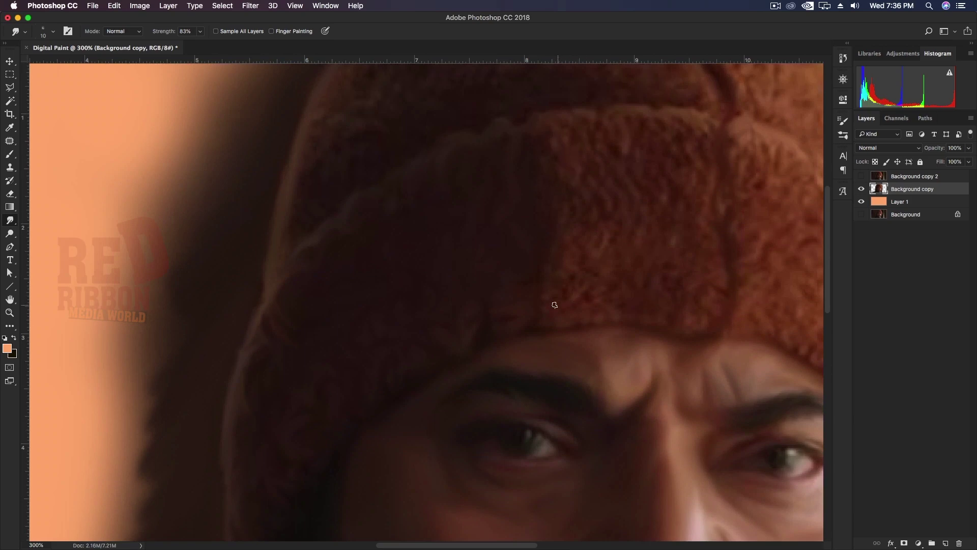
- Fine-tune the smudge brush size, narrowing it for detail, then widening it slightly
scroll(567, 277, up, 6)
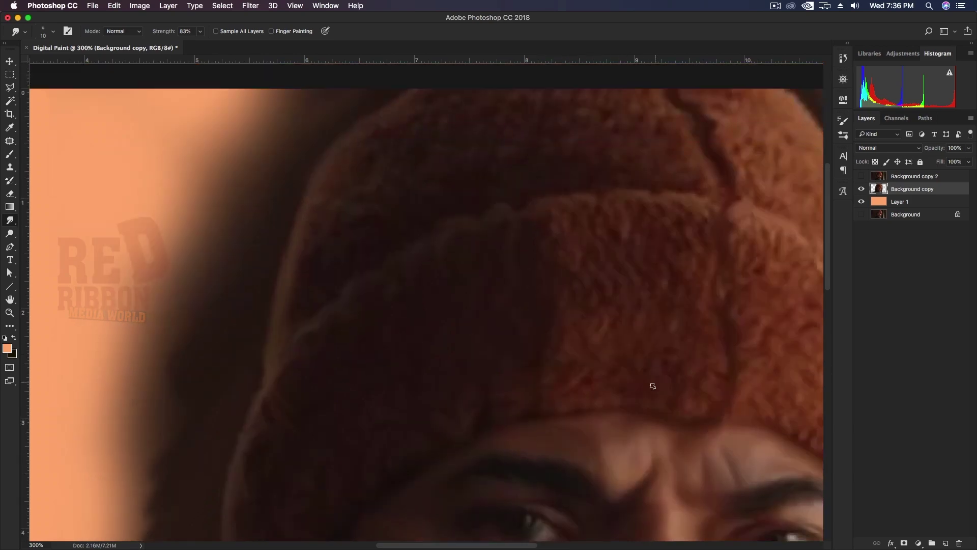
scroll(650, 386, up, 5)
scroll(574, 259, down, 5)
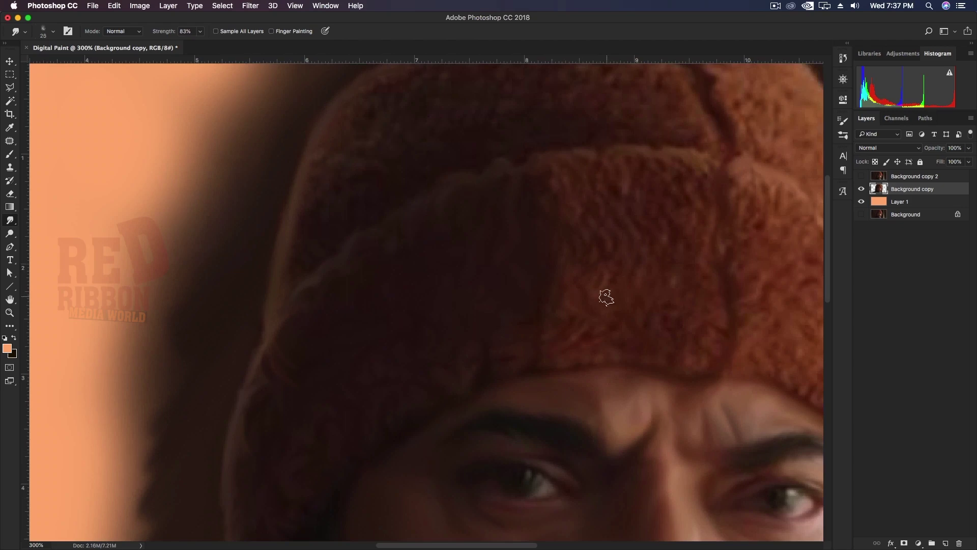
key(bracketleft)
key(bracketleft)
key(bracketleft)
key(bracketright)
key(bracketright)
key(bracketright)
scroll(611, 234, up, 1)
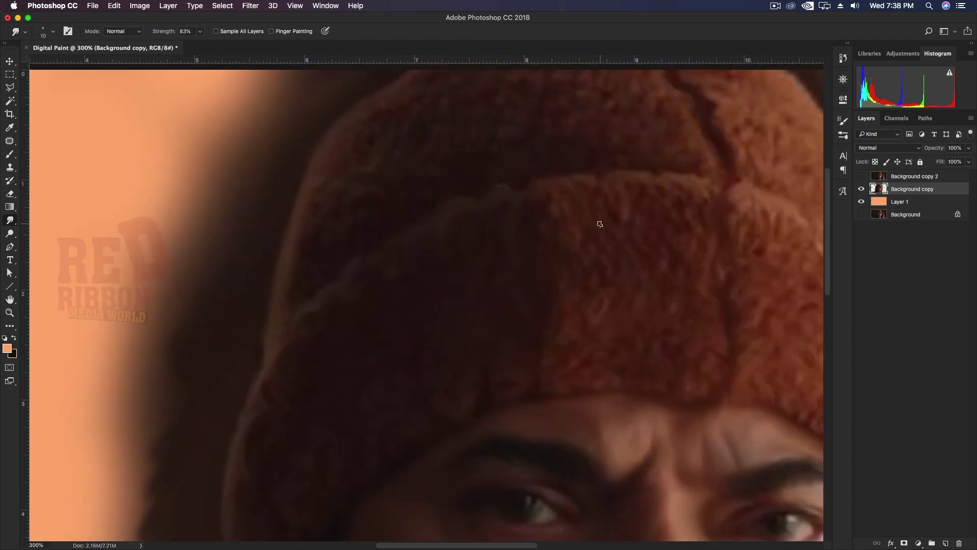
scroll(616, 318, up, 1)
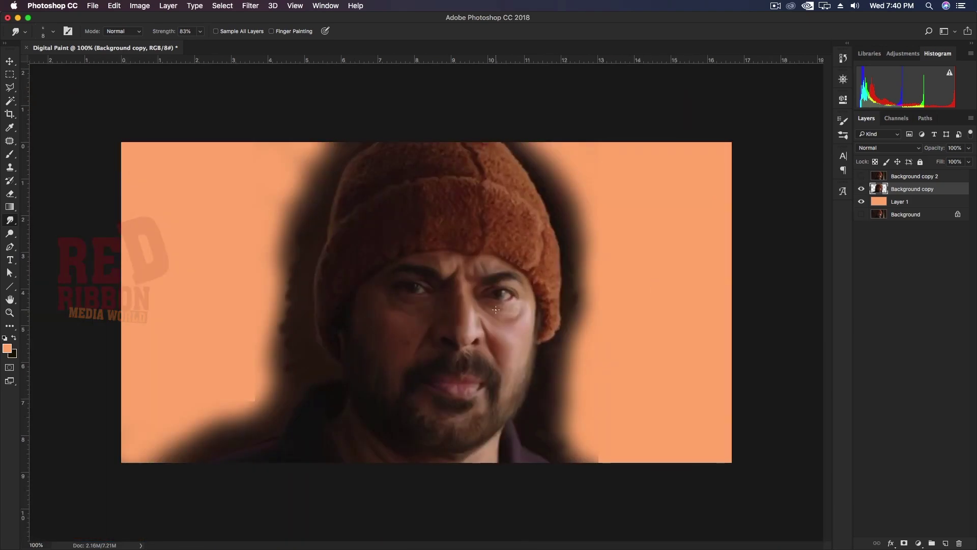
- Move to the hat's top and central seam, then smudge streaks into the fur
drag(696, 276, 568, 382)
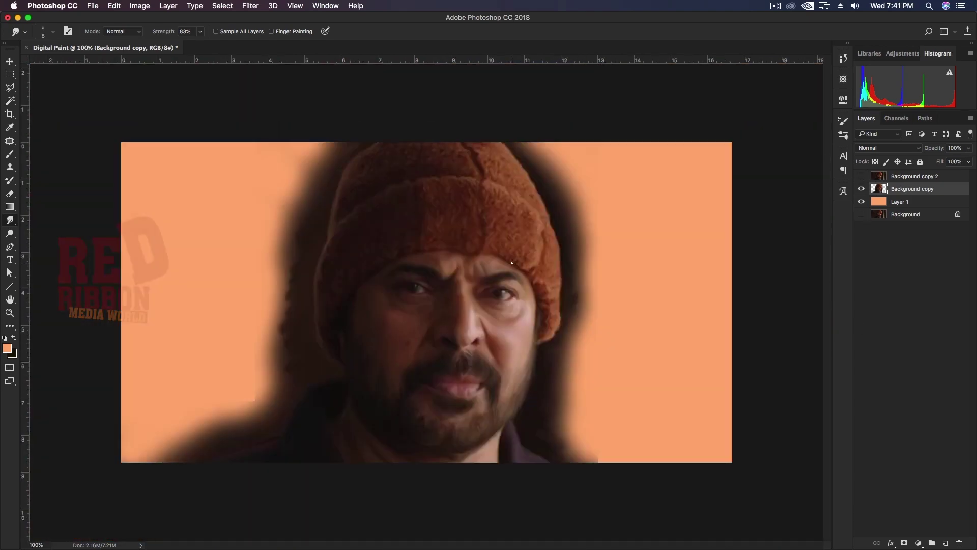
drag(571, 433, 563, 251)
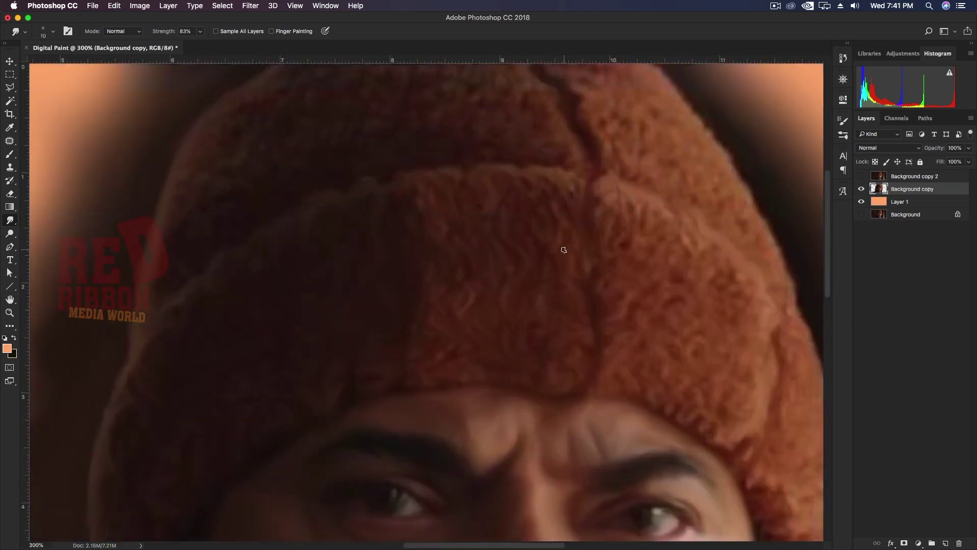
scroll(564, 258, up, 2)
scroll(602, 172, down, 3)
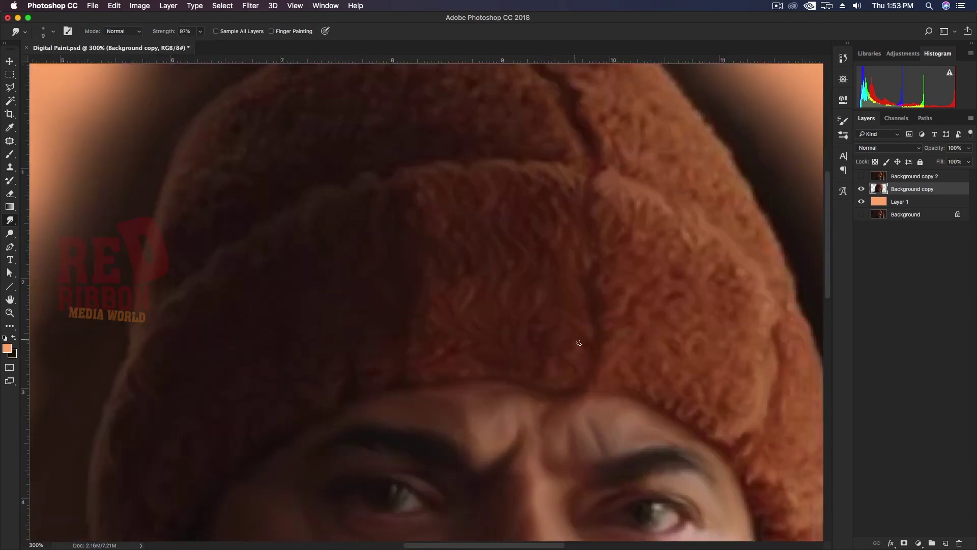
scroll(600, 356, up, 1)
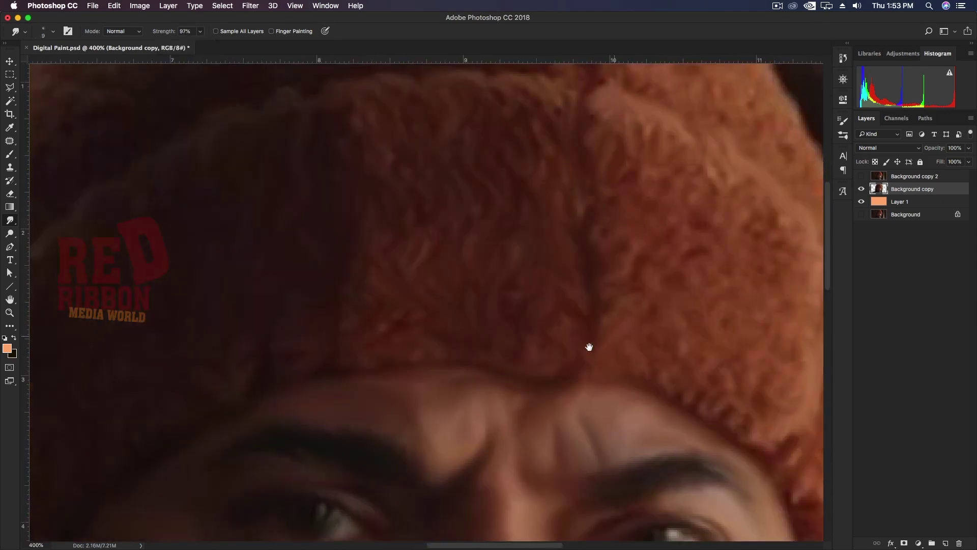
scroll(626, 354, up, 1)
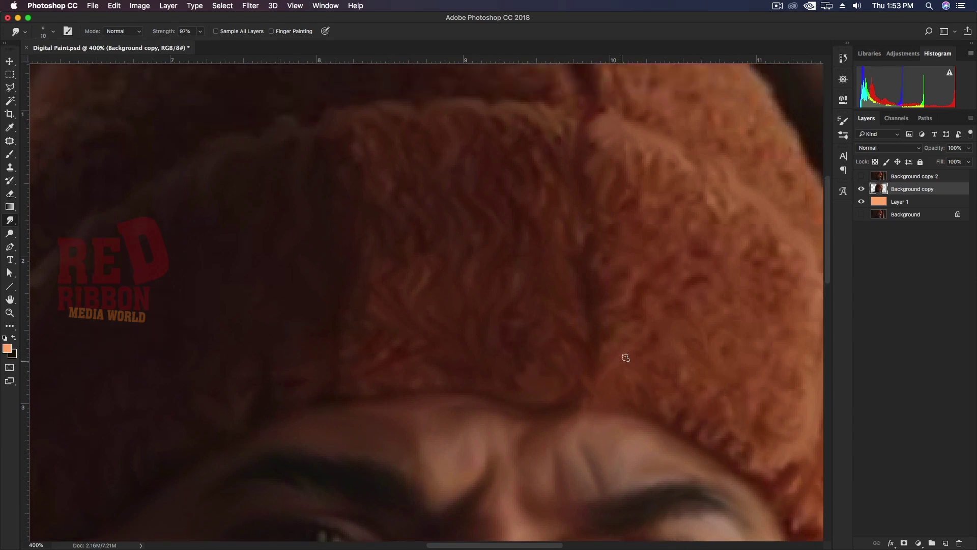
scroll(626, 356, up, 4)
key(bracketleft)
key(bracketleft)
key(bracketleft)
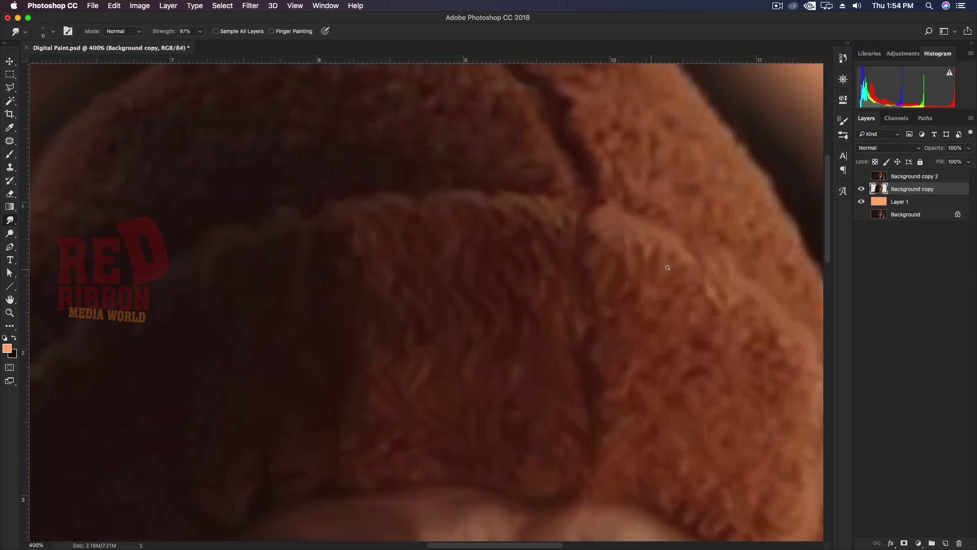
drag(651, 258, 634, 297)
key(bracketright)
key(bracketright)
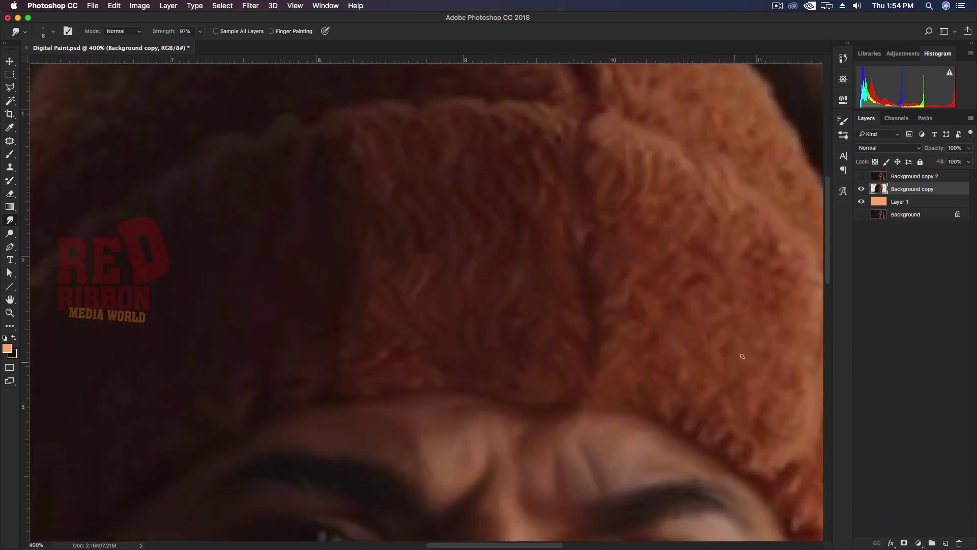
drag(724, 315, 708, 293)
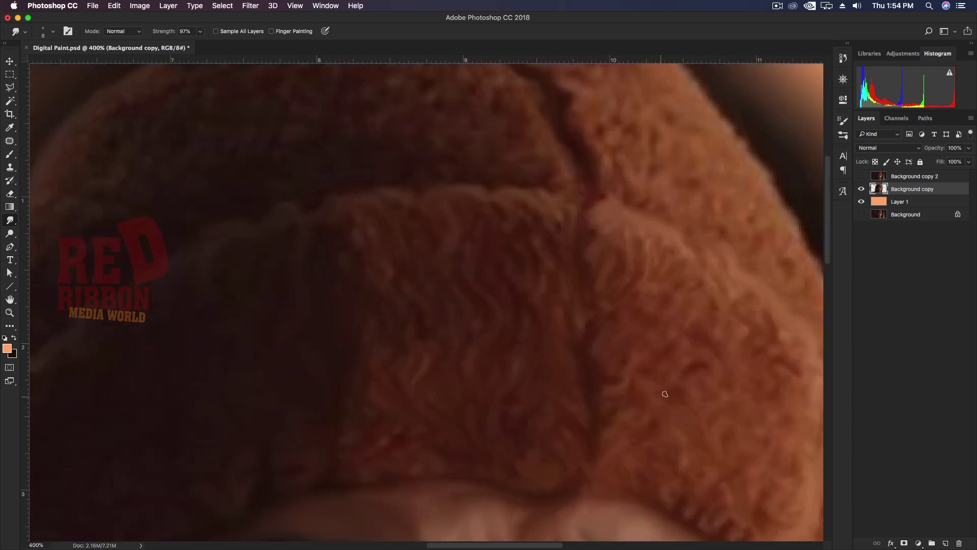
- Scroll around the brighter right side of the hat to check the wavy smudged strokes
scroll(707, 422, down, 2)
scroll(728, 487, down, 2)
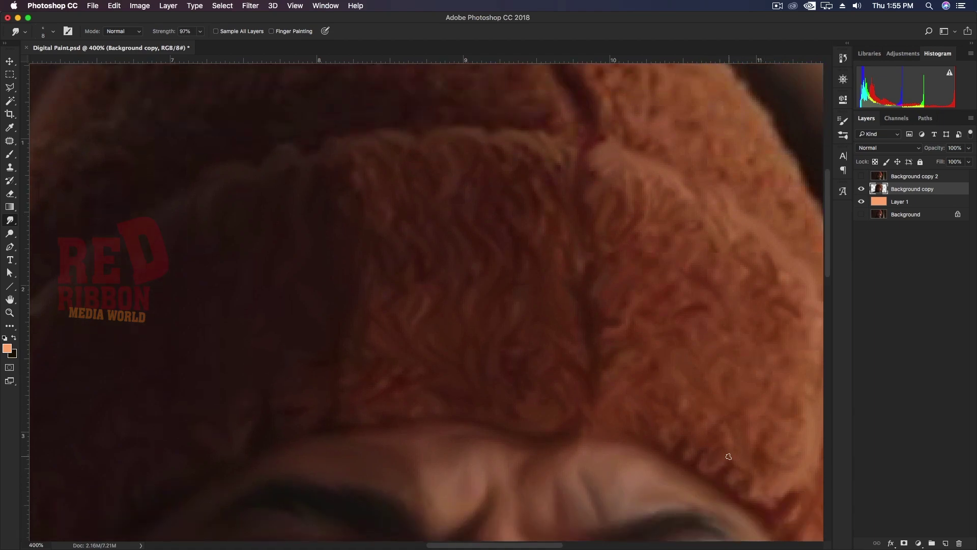
scroll(596, 412, up, 1)
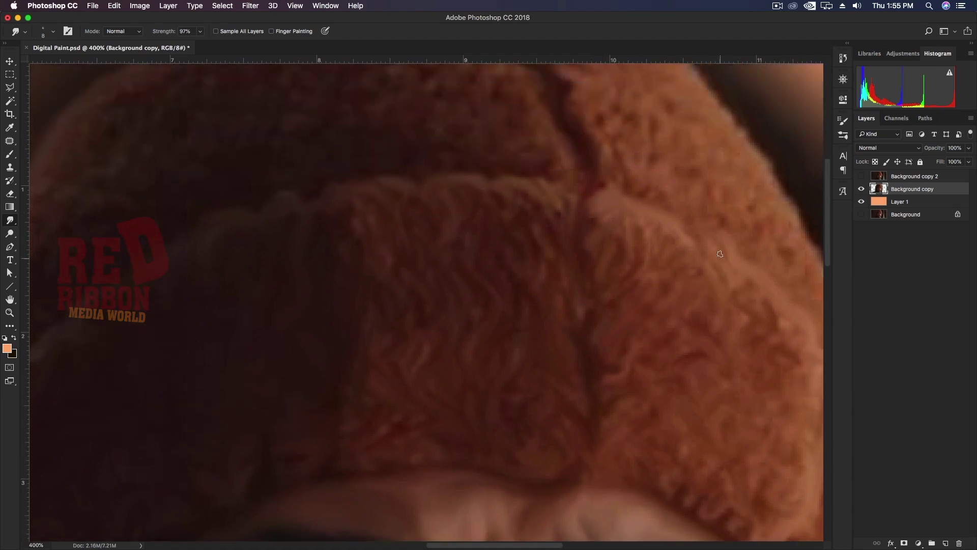
scroll(662, 334, down, 3)
scroll(662, 334, right, 3)
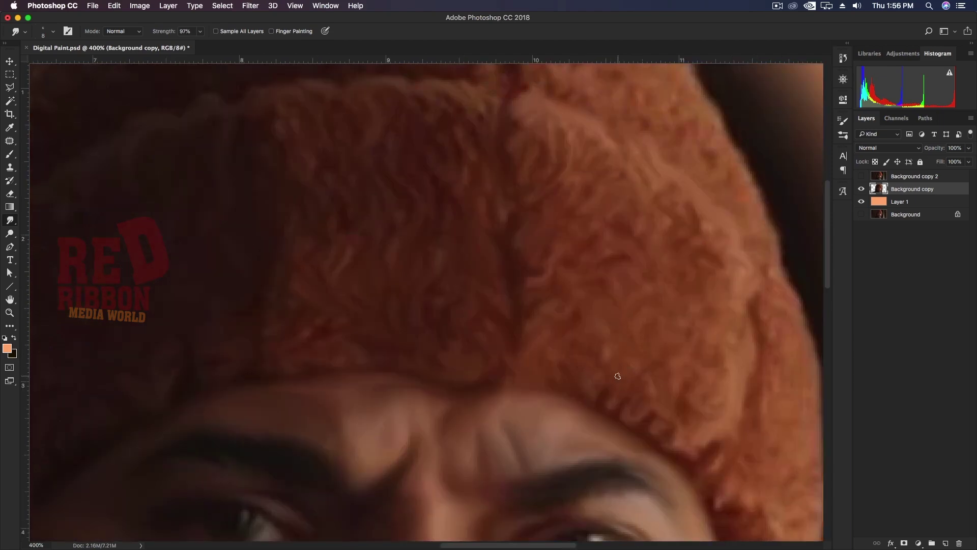
scroll(728, 376, up, 1)
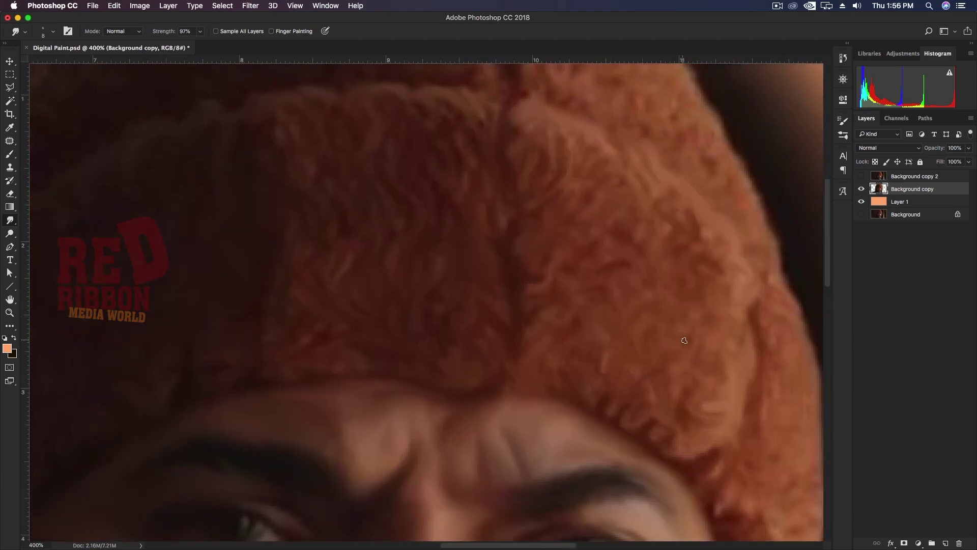
scroll(672, 339, up, 1)
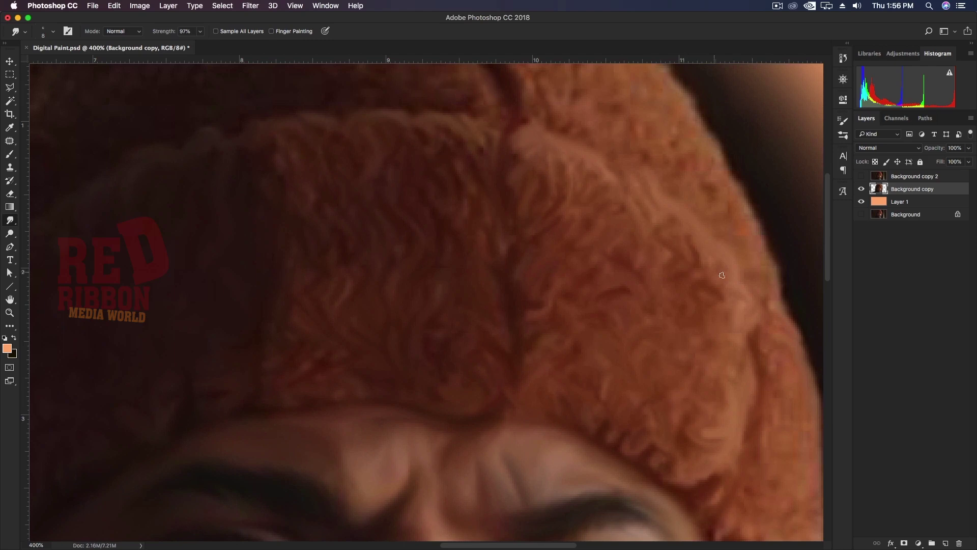
scroll(690, 315, down, 2)
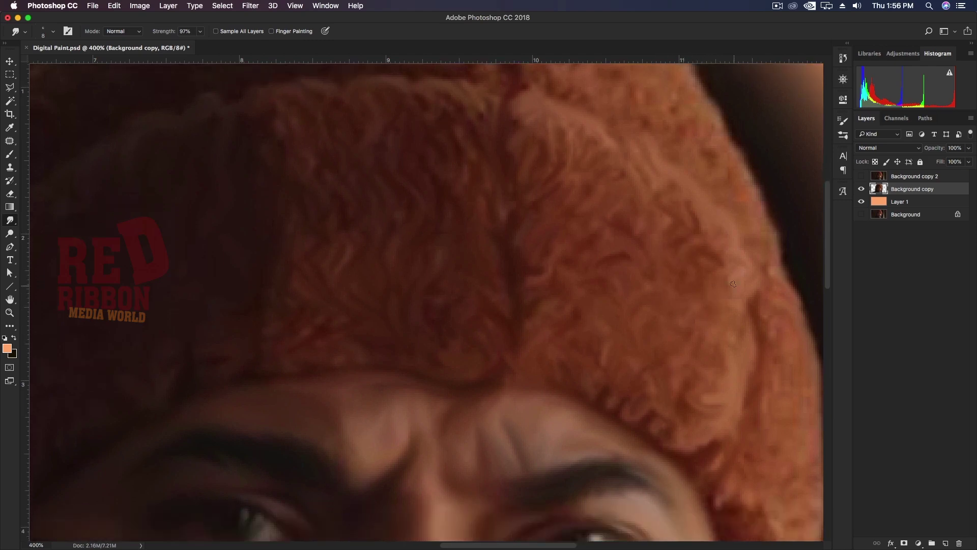
scroll(733, 346, down, 1)
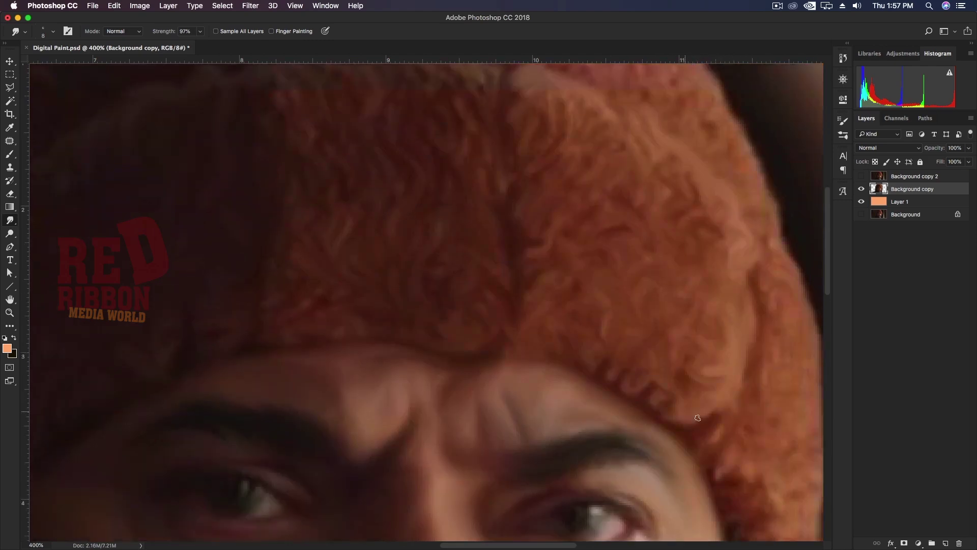
scroll(741, 363, up, 2)
scroll(706, 323, up, 3)
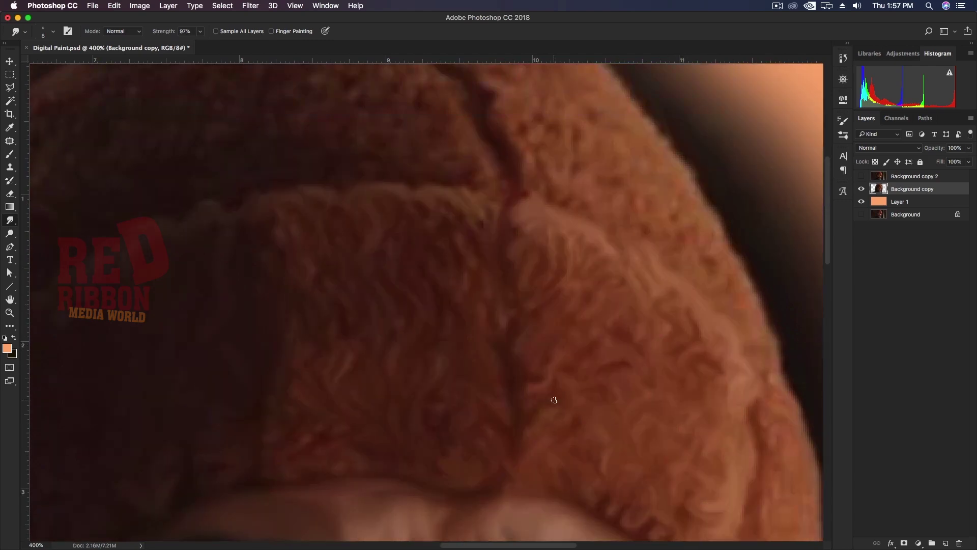
scroll(554, 400, down, 1)
scroll(528, 372, down, 3)
scroll(528, 372, right, 5)
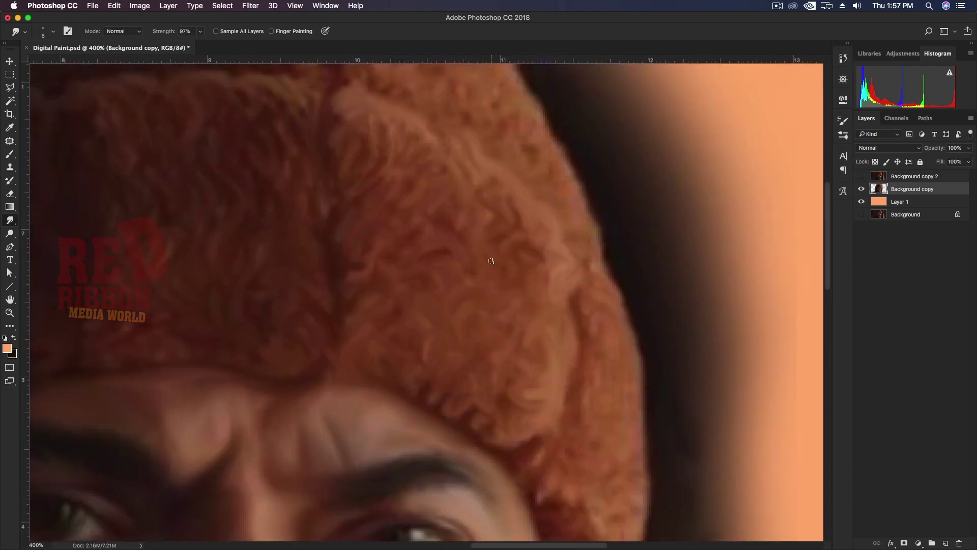
- Resize the smudge brush larger, smaller, then slightly larger for the hat's right edge
scroll(443, 216, up, 1)
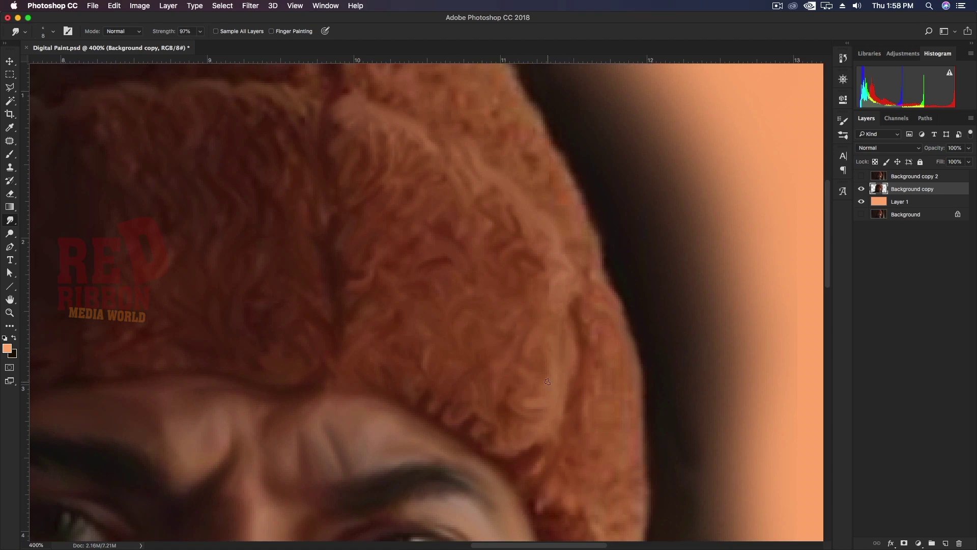
scroll(547, 381, down, 3)
key(bracketright)
key(bracketright)
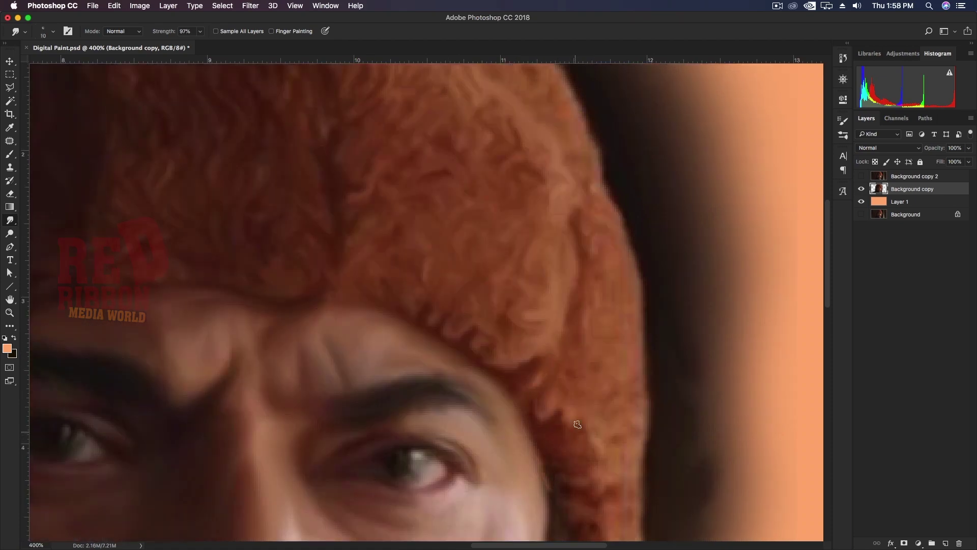
scroll(578, 424, down, 2)
key(bracketleft)
key(bracketleft)
scroll(575, 430, down, 1)
scroll(574, 433, down, 3)
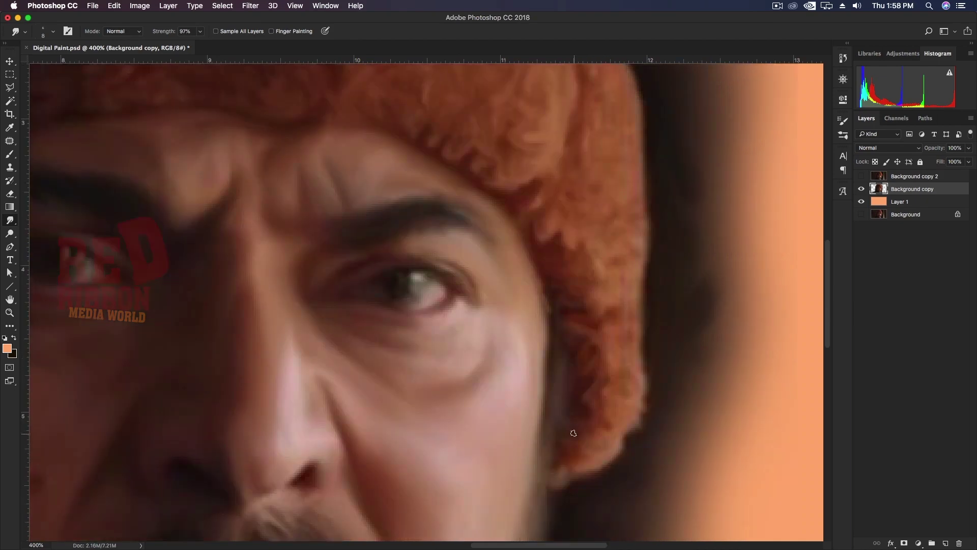
scroll(623, 376, down, 1)
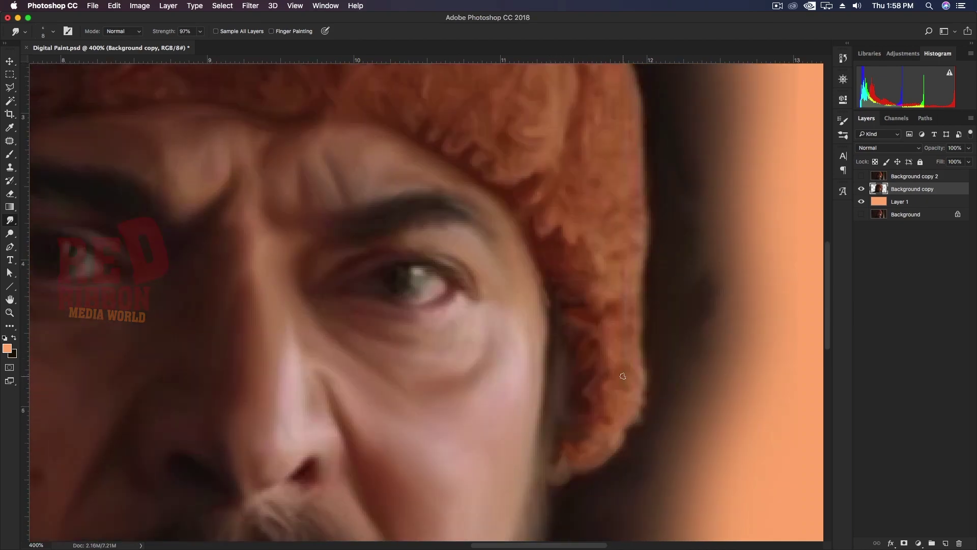
key(bracketright)
- Work along the hat's lower right side above the eye, smudging the fur into wavy curls
scroll(631, 398, up, 3)
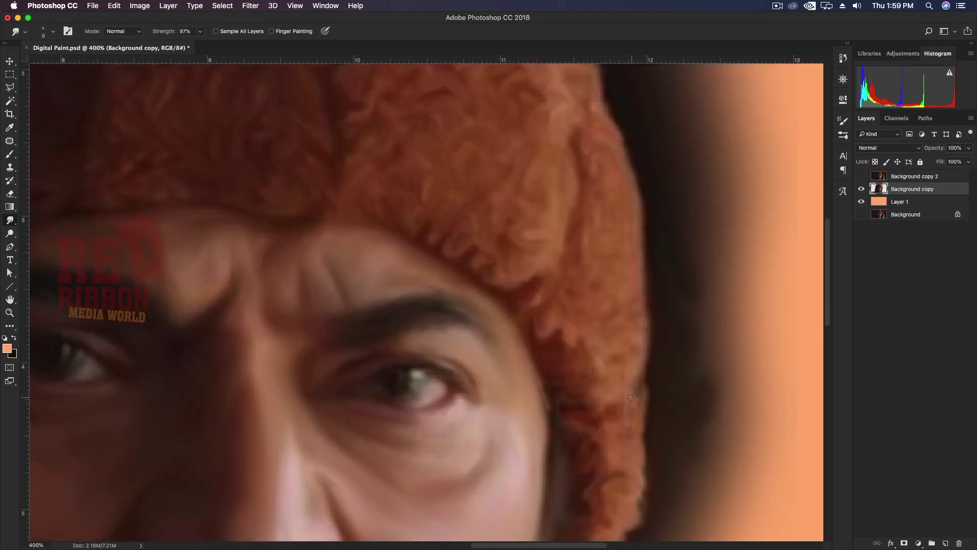
scroll(605, 383, up, 1)
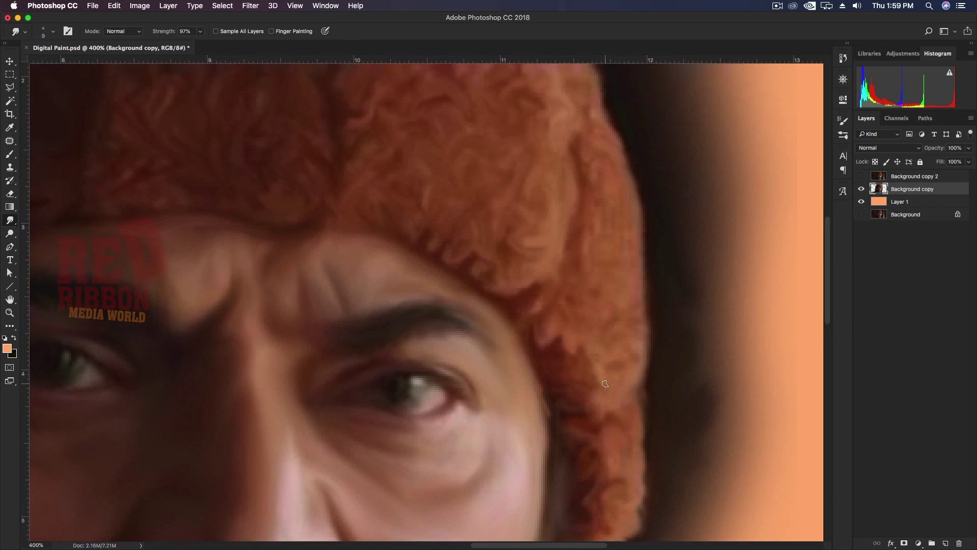
scroll(605, 383, up, 1)
scroll(605, 377, up, 3)
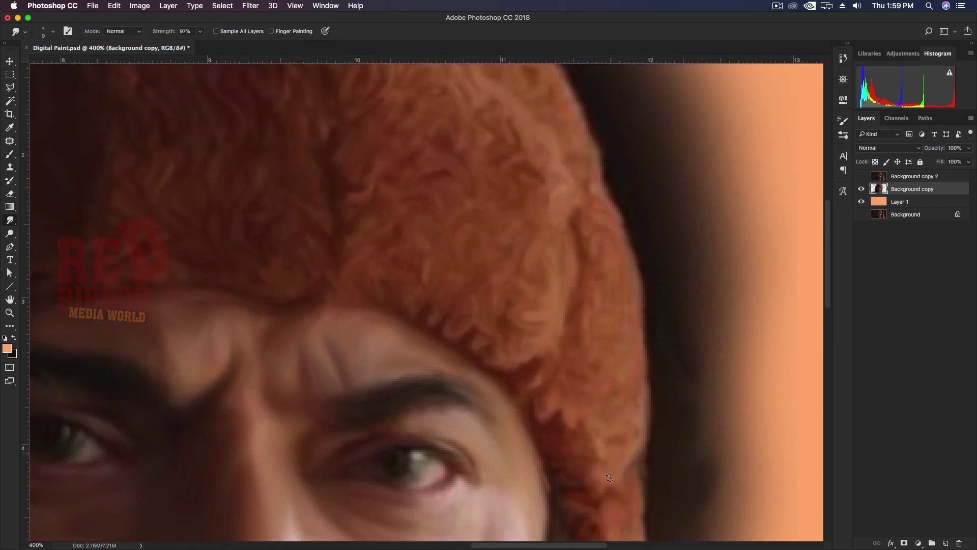
scroll(599, 444, up, 1)
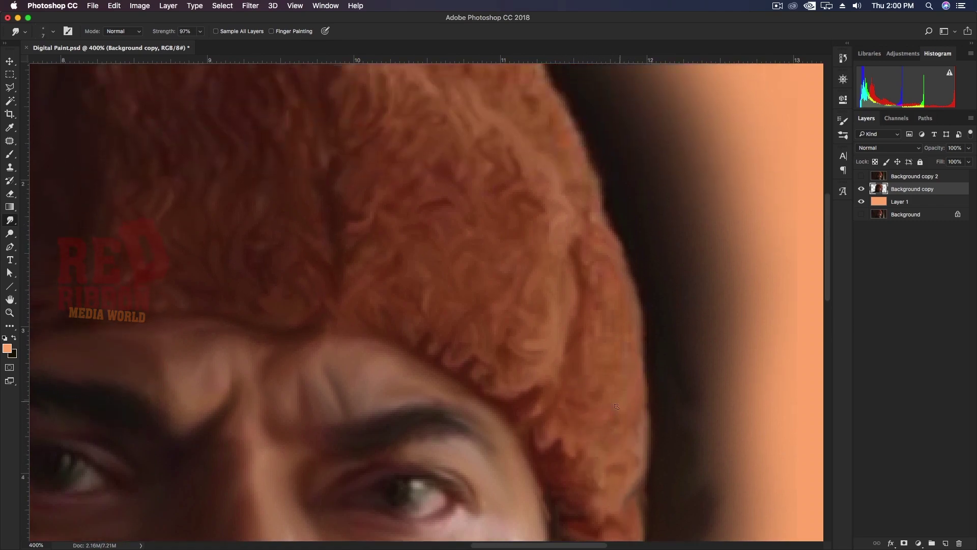
scroll(629, 385, up, 2)
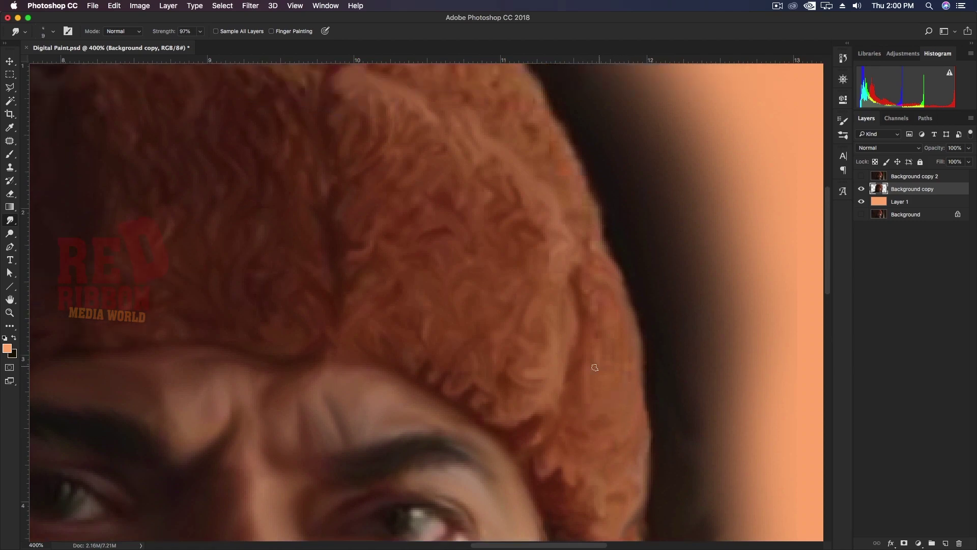
scroll(612, 350, up, 1)
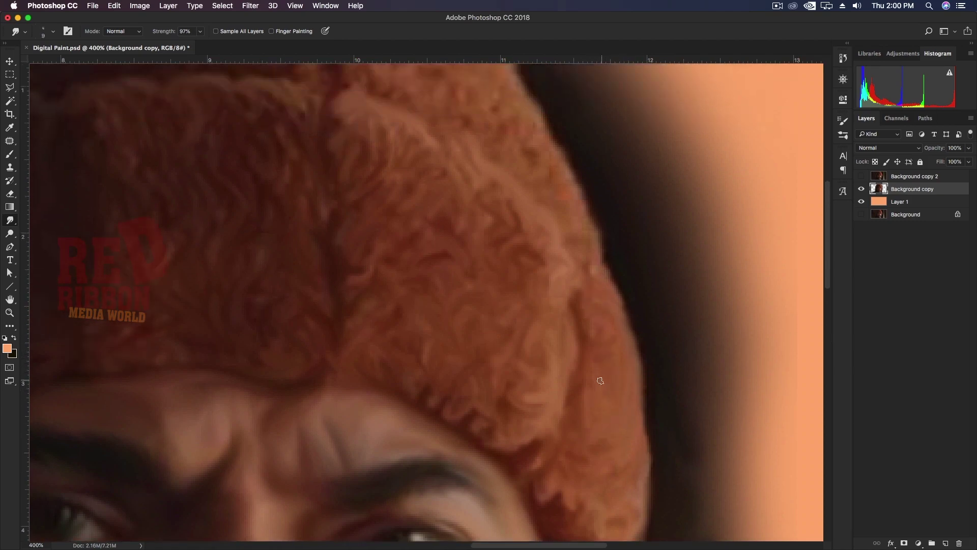
scroll(616, 340, up, 1)
scroll(602, 381, up, 1)
scroll(595, 379, up, 1)
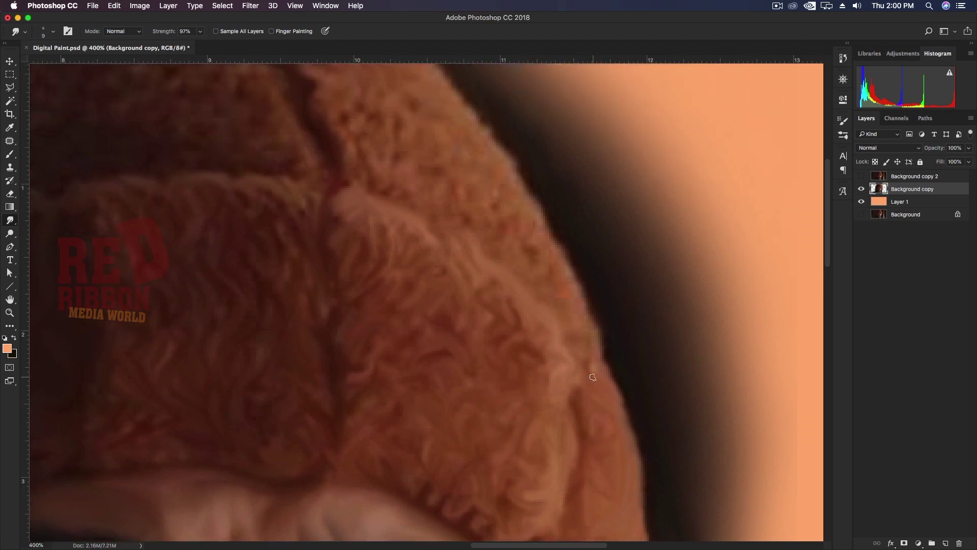
scroll(599, 361, down, 3)
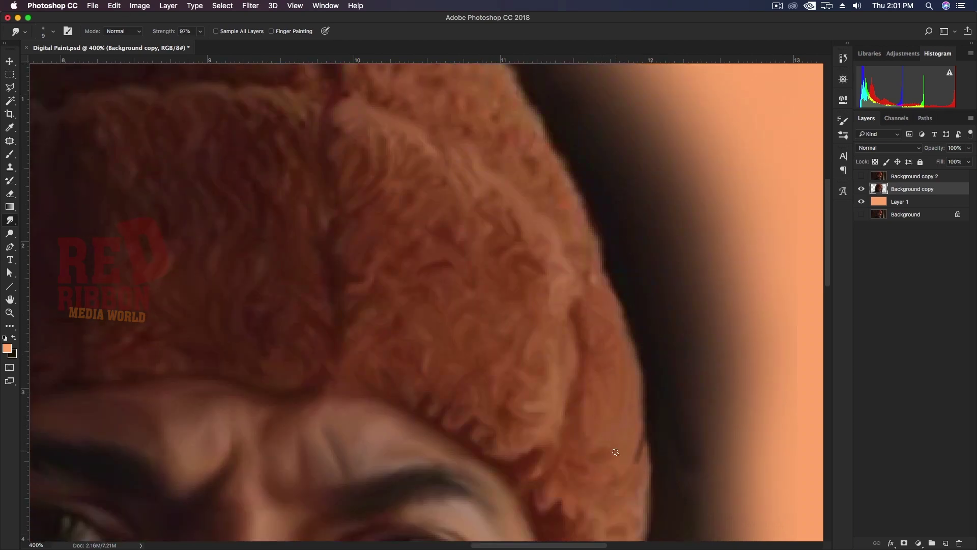
scroll(616, 449, up, 1)
scroll(600, 448, up, 2)
scroll(594, 397, up, 2)
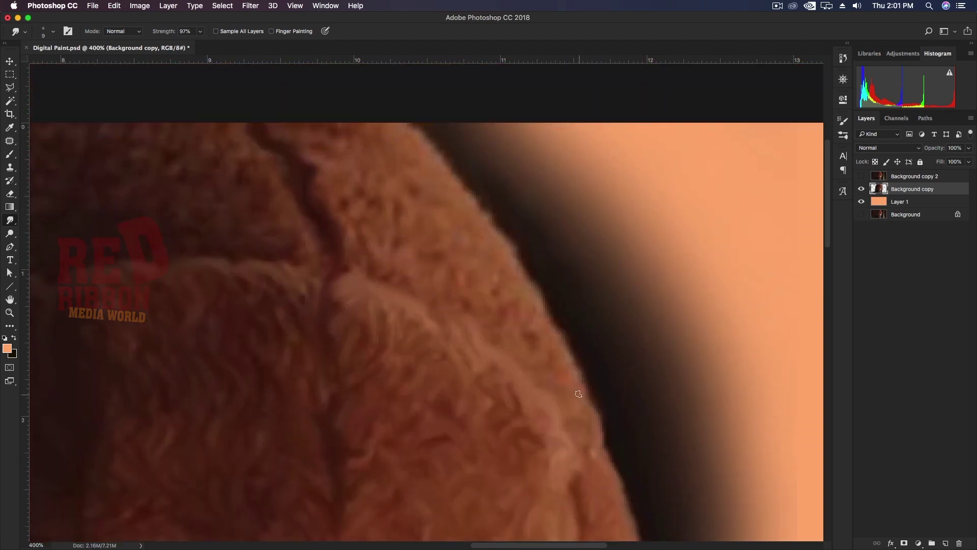
- Enlarge the smudge brush, then shrink it twice for finer strokes on the hair edge
scroll(547, 364, up, 1)
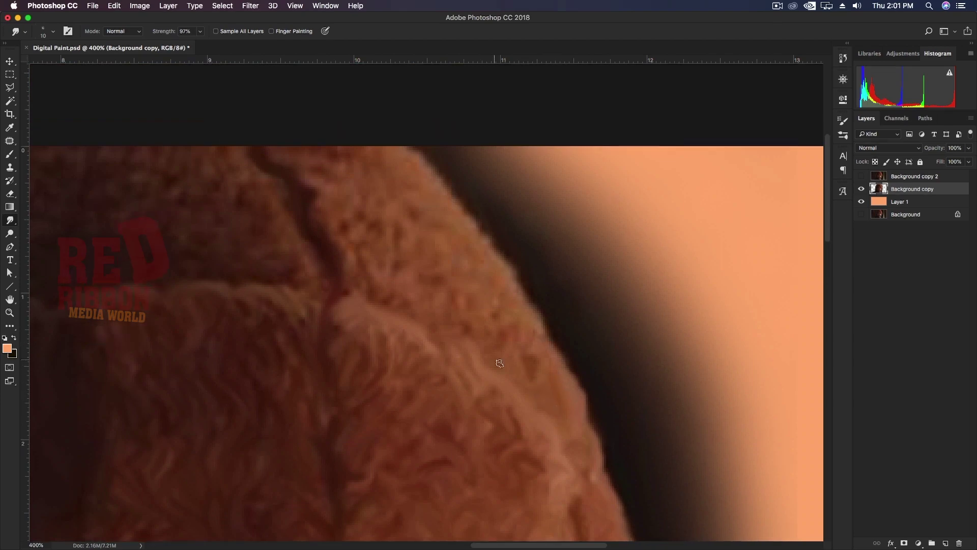
scroll(555, 356, up, 1)
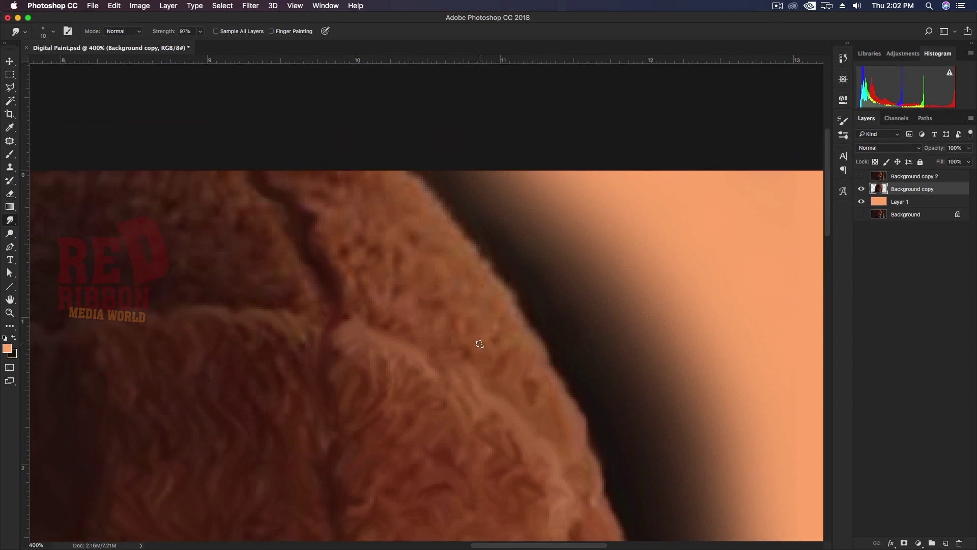
scroll(480, 344, up, 1)
scroll(387, 359, up, 1)
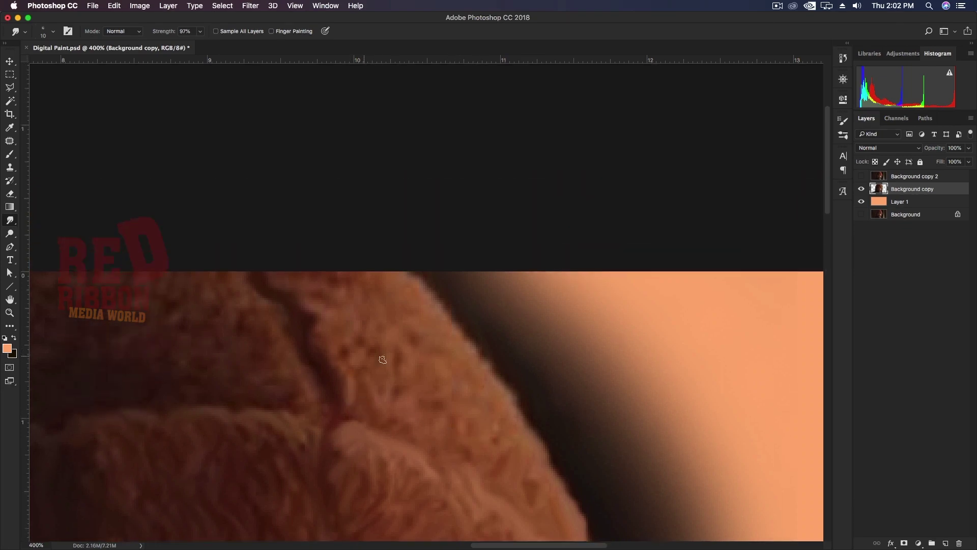
scroll(450, 382, up, 2)
scroll(543, 460, down, 2)
scroll(550, 473, up, 2)
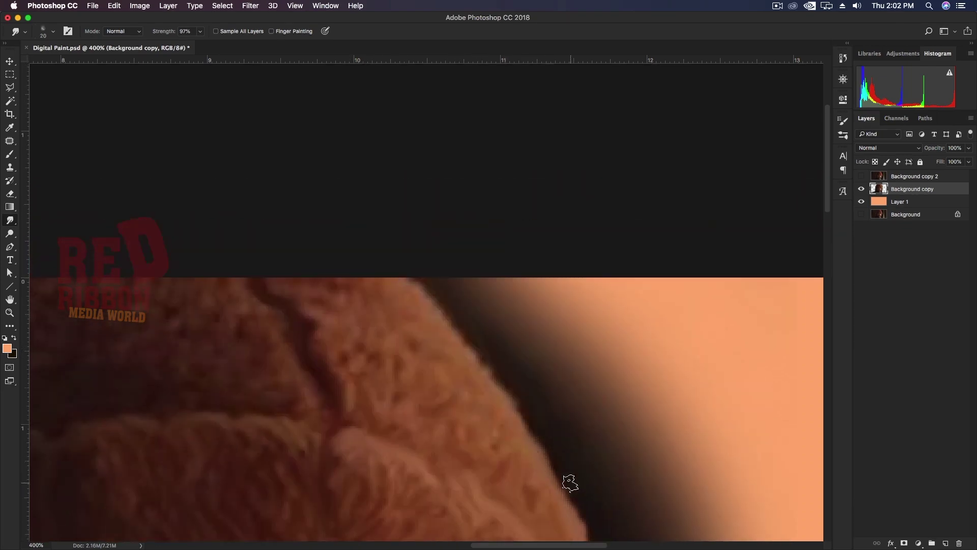
key(bracketright)
scroll(611, 461, down, 5)
scroll(649, 447, down, 4)
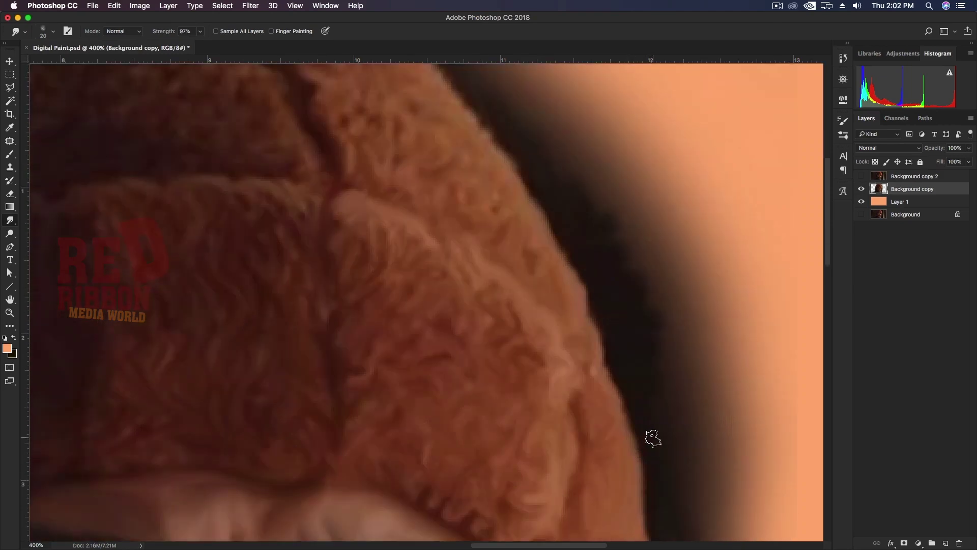
scroll(631, 438, up, 7)
key(bracketleft)
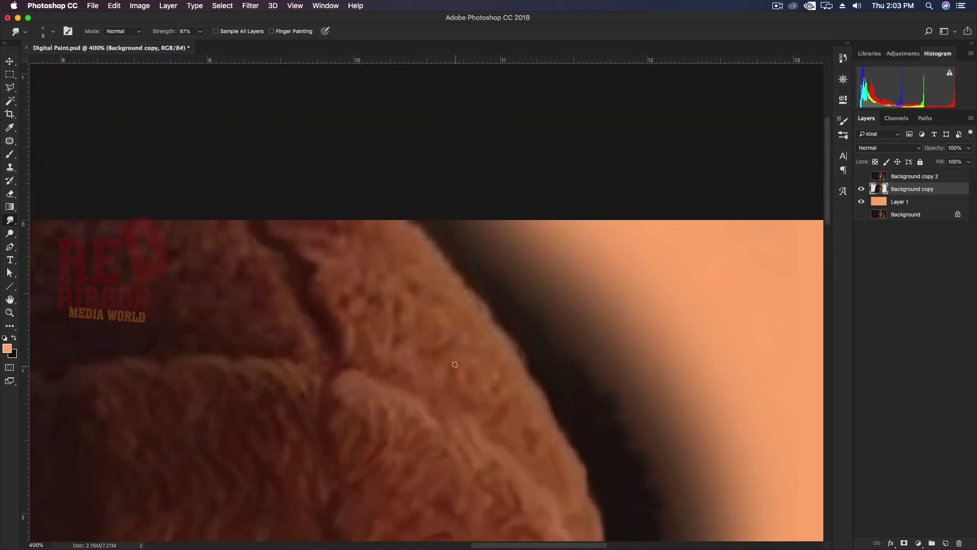
key(bracketleft)
scroll(403, 272, up, 1)
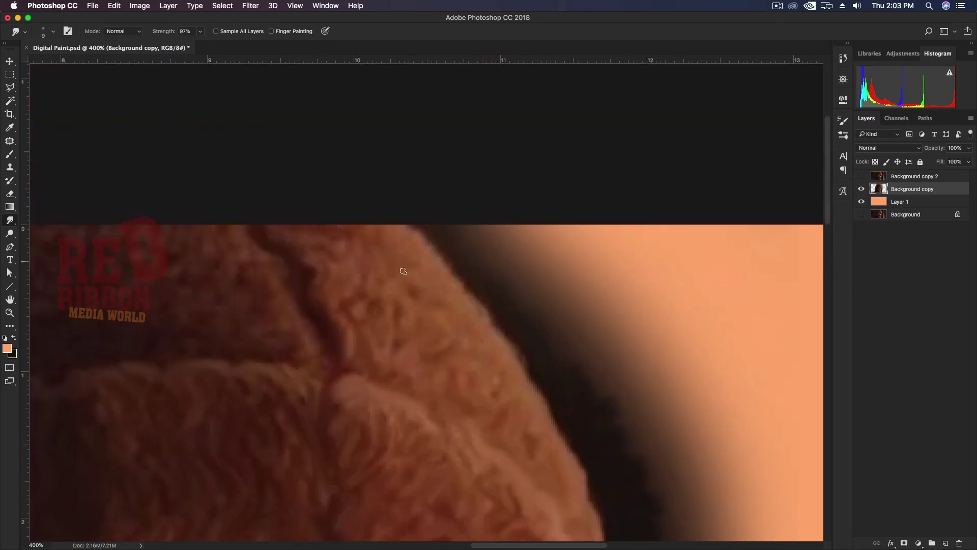
scroll(447, 326, down, 3)
scroll(458, 316, up, 2)
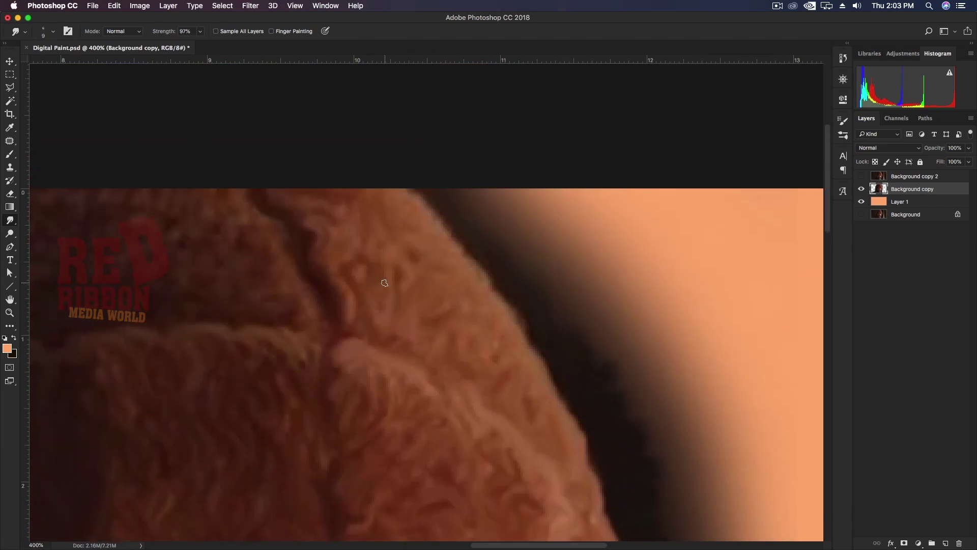
- Smudge the curly hair edge outward into the dark shadow with two strokes
drag(500, 309, 412, 200)
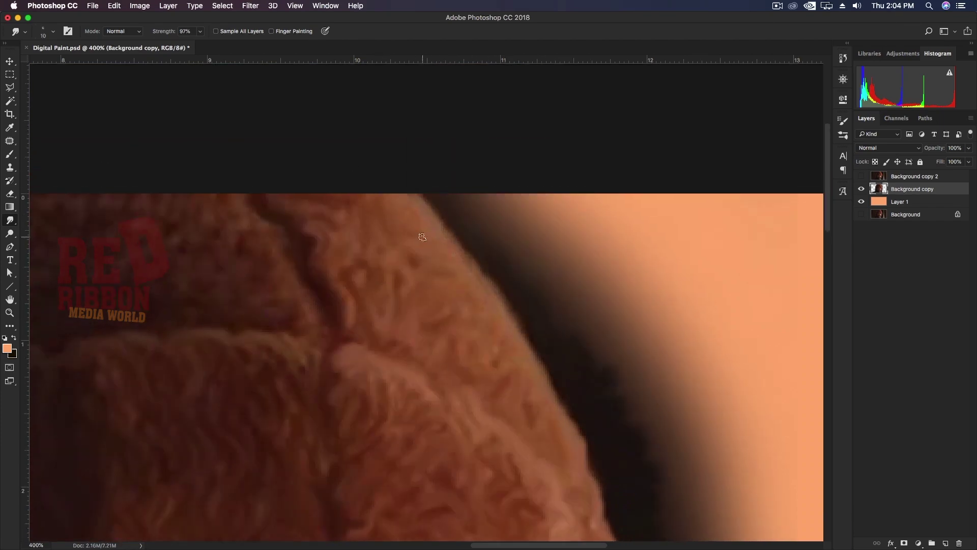
drag(502, 312, 438, 219)
scroll(439, 219, down, 2)
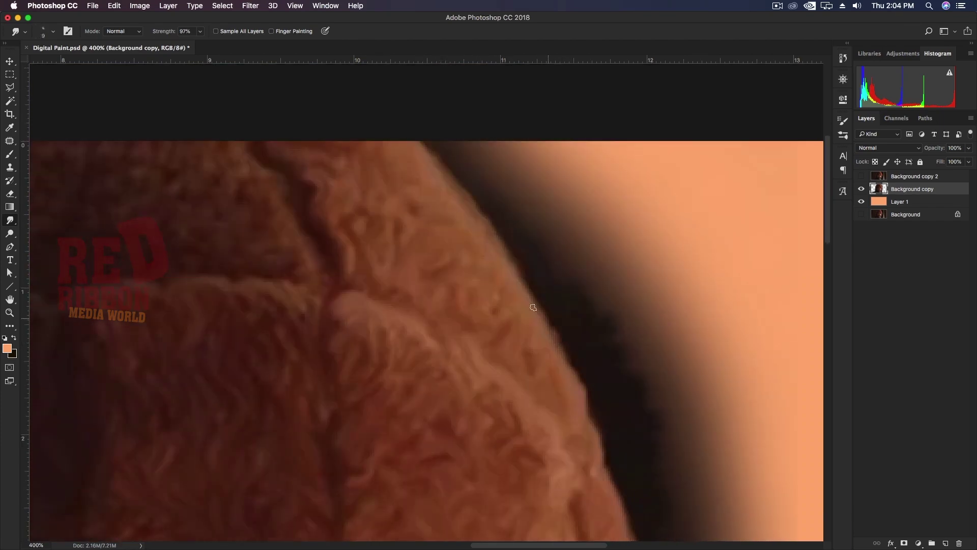
scroll(539, 303, up, 3)
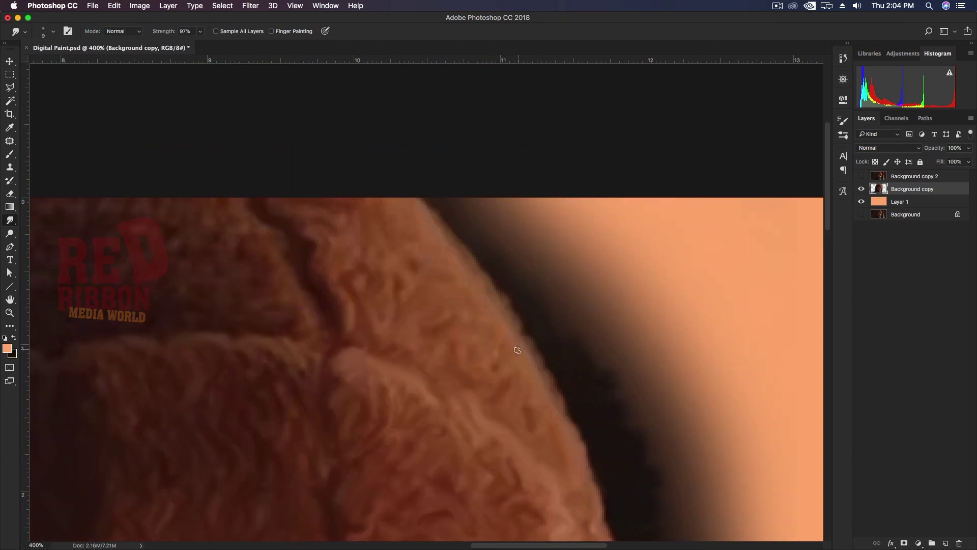
scroll(491, 317, down, 2)
scroll(491, 316, left, 3)
scroll(299, 256, left, 3)
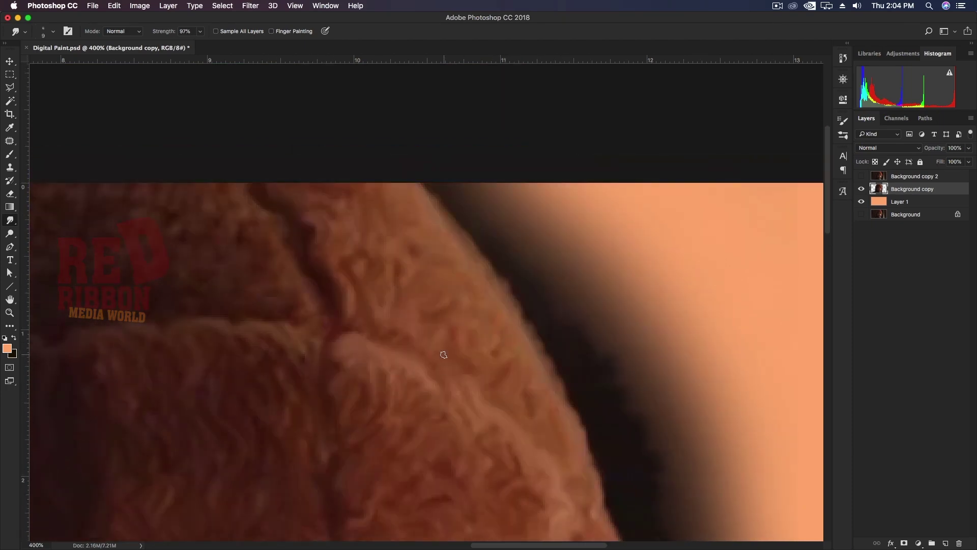
scroll(434, 407, left, 4)
scroll(434, 408, up, 2)
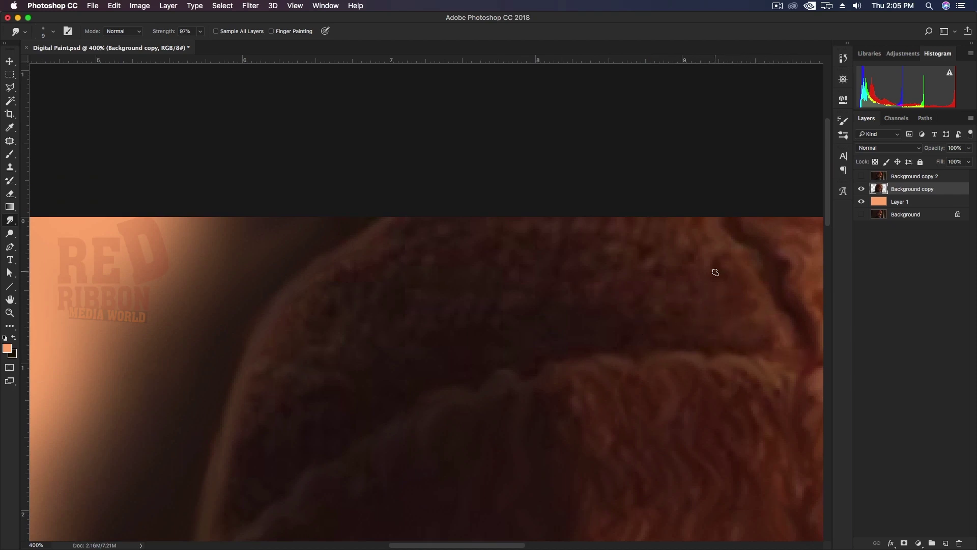
- Enlarge the 97% smudge brush slightly and smooth the hat's dark left crown
scroll(703, 269, up, 2)
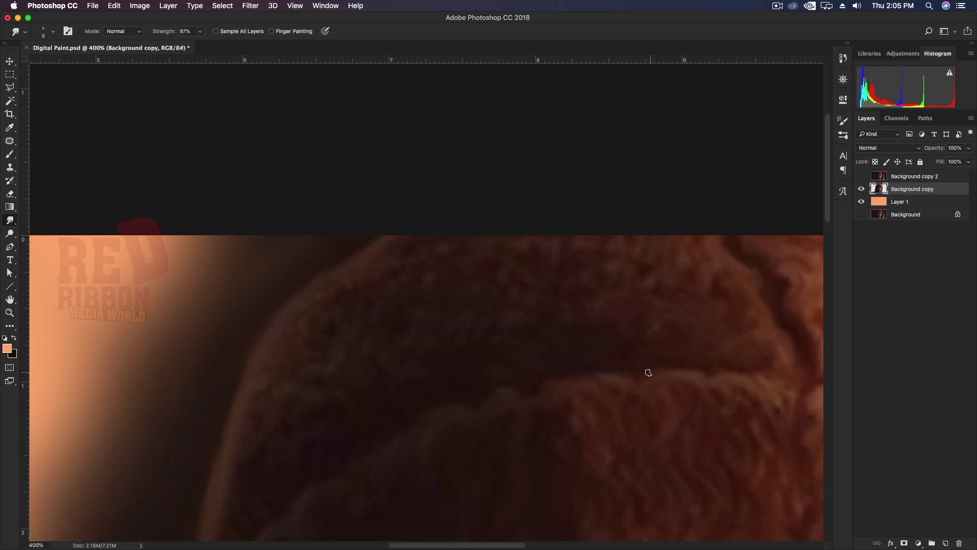
scroll(478, 433, down, 3)
scroll(452, 338, down, 5)
scroll(489, 375, up, 3)
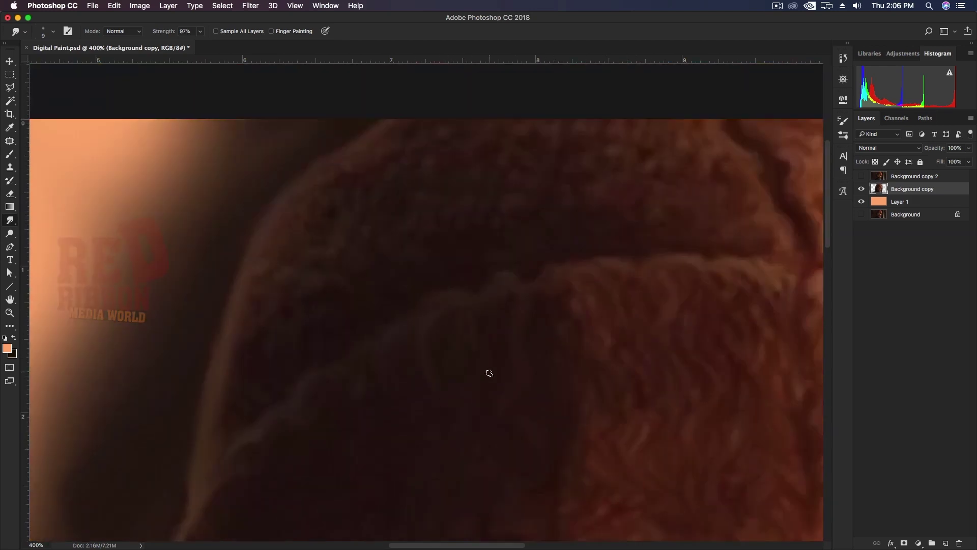
scroll(486, 370, up, 5)
scroll(543, 345, up, 2)
scroll(608, 343, up, 4)
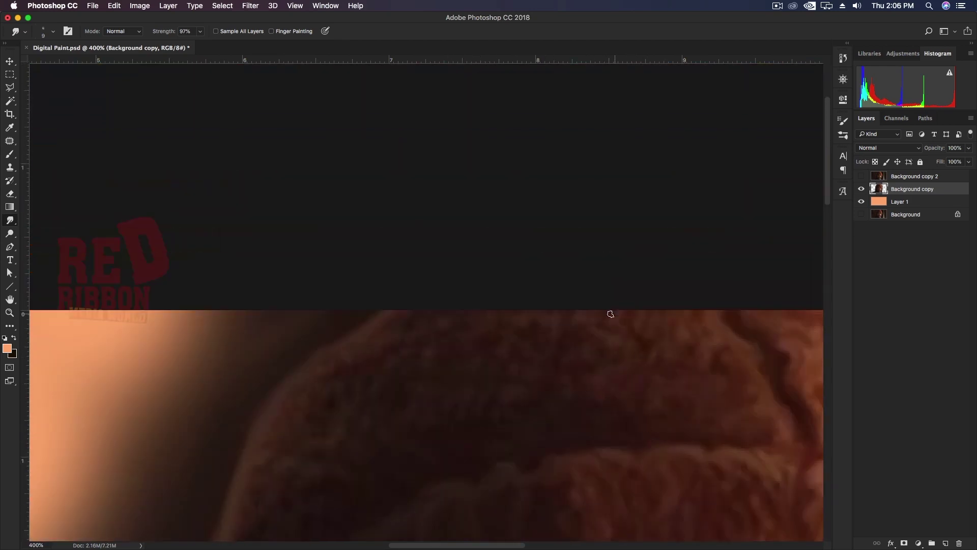
scroll(513, 334, down, 8)
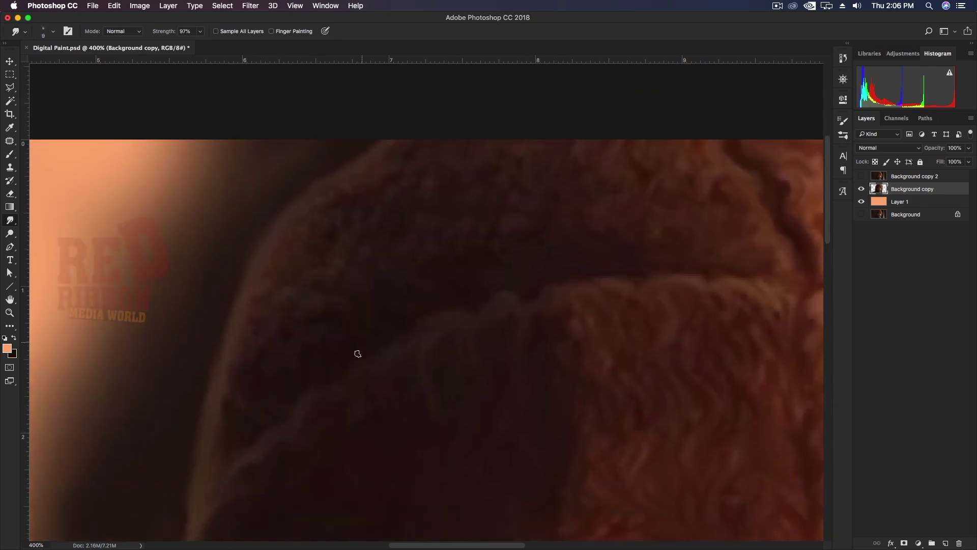
scroll(305, 335, down, 3)
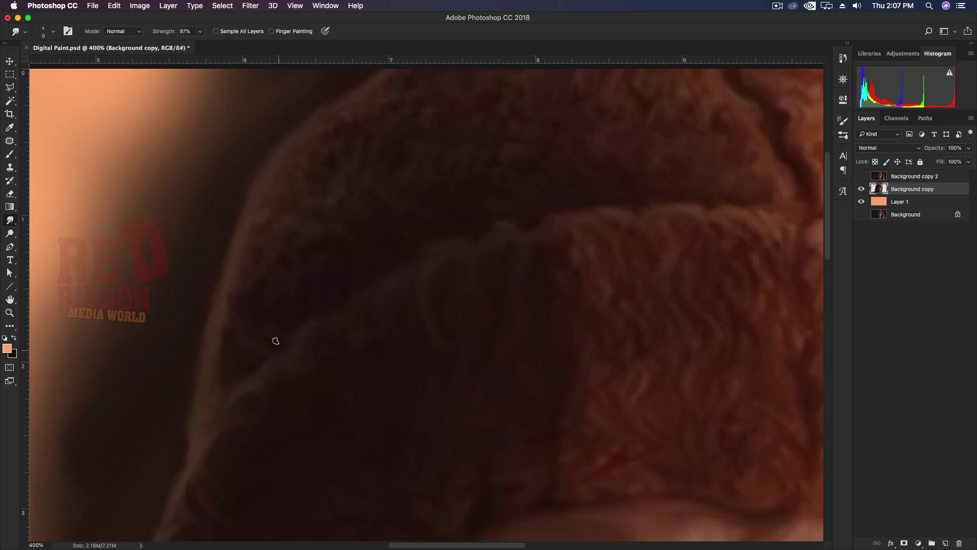
scroll(276, 340, up, 4)
key(bracketright)
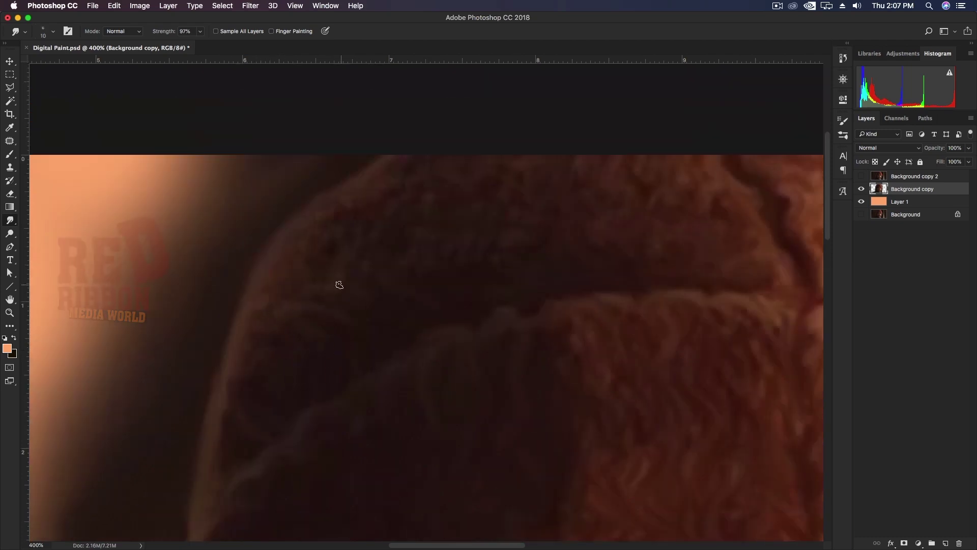
scroll(305, 310, up, 4)
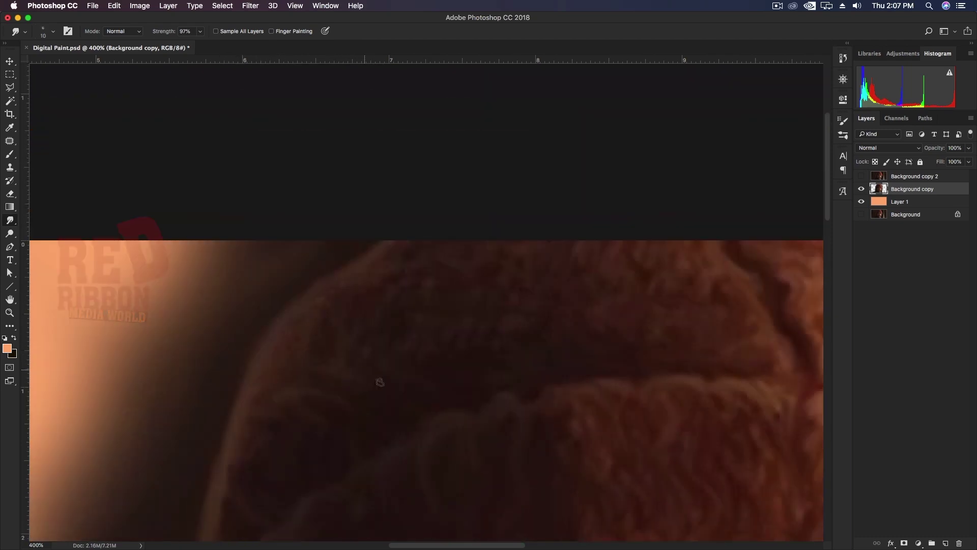
scroll(285, 336, down, 1)
- Resize the brush larger, smaller, then larger while smudging the hat's top fur
key(bracketright)
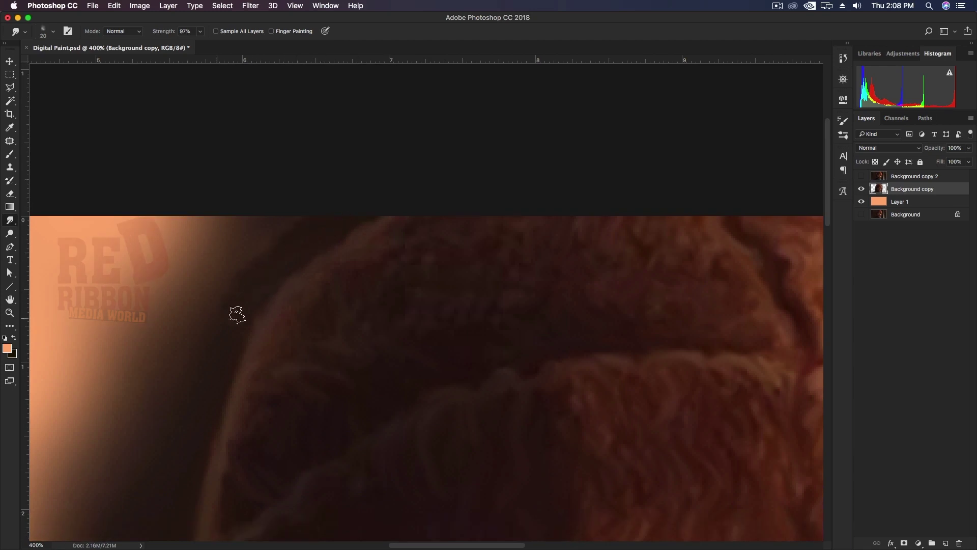
scroll(229, 331, down, 4)
scroll(229, 290, down, 3)
scroll(204, 311, up, 7)
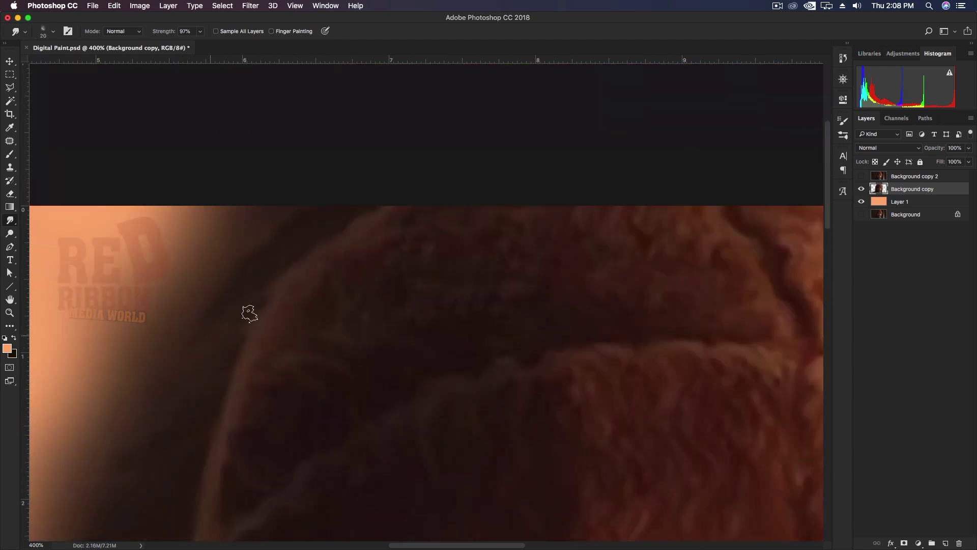
key(bracketleft)
key(bracketleft)
scroll(321, 330, down, 1)
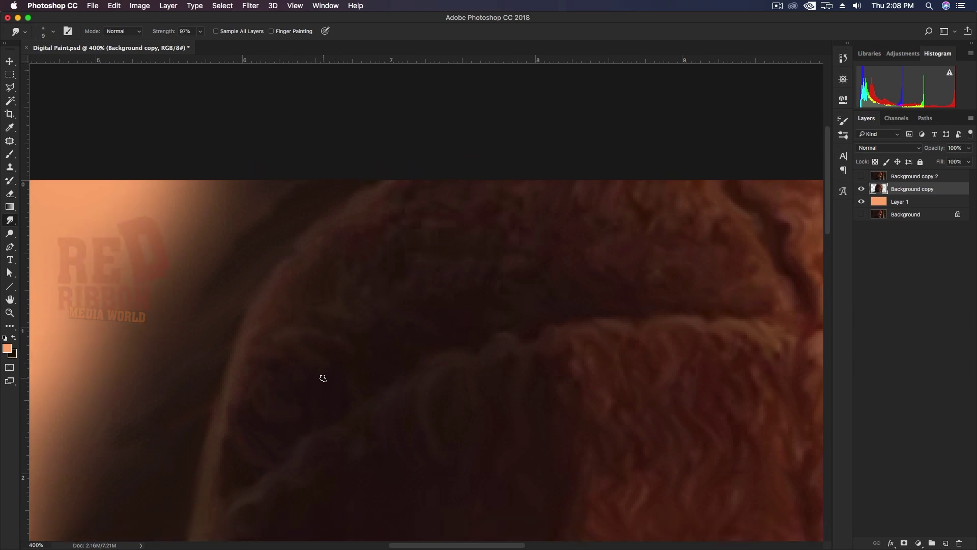
scroll(324, 346, up, 2)
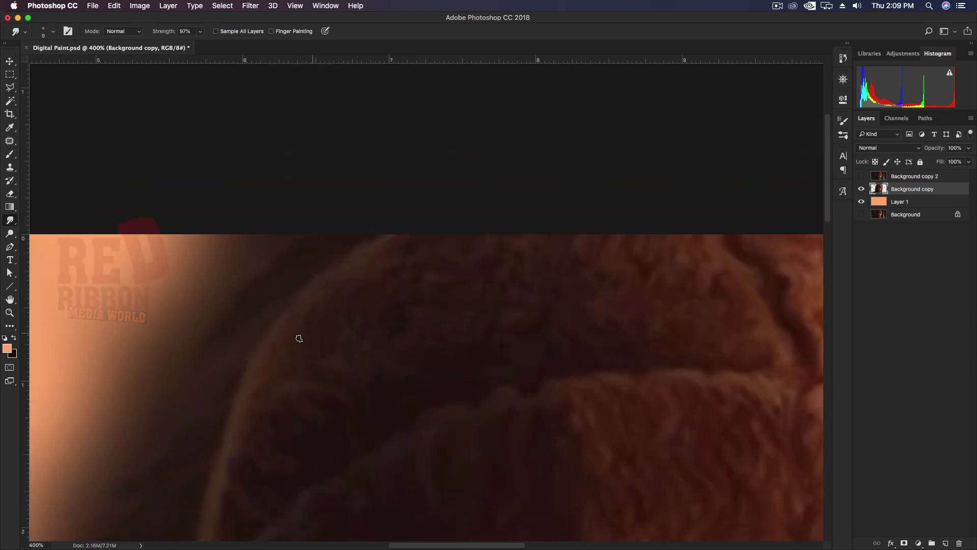
key(bracketright)
- Zoom out to 100% to review the whole softly painted portrait
scroll(366, 305, up, 1)
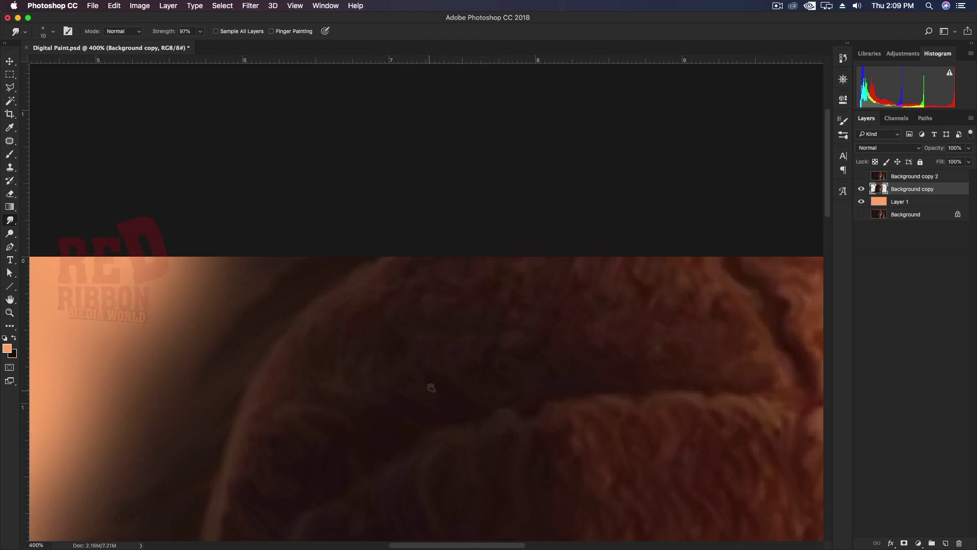
scroll(382, 403, up, 2)
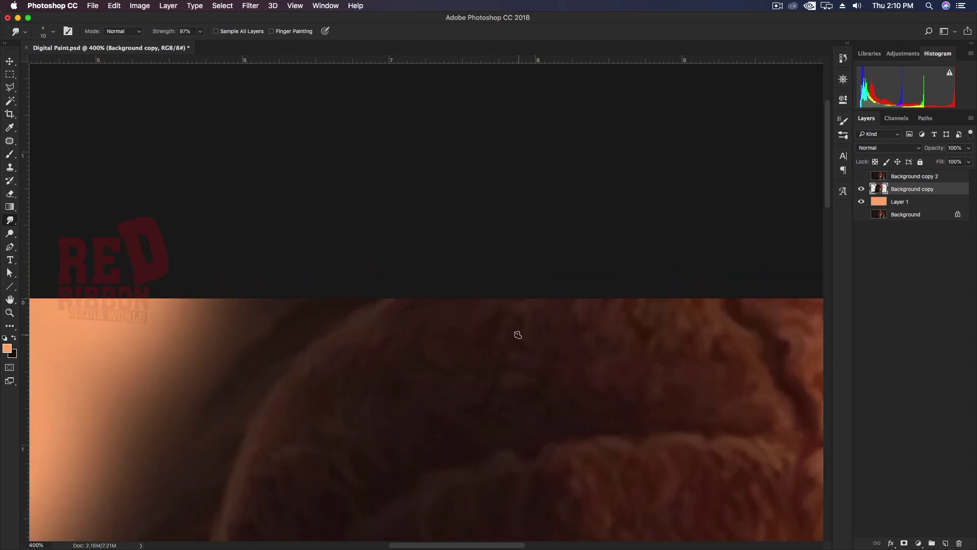
scroll(620, 322, down, 1)
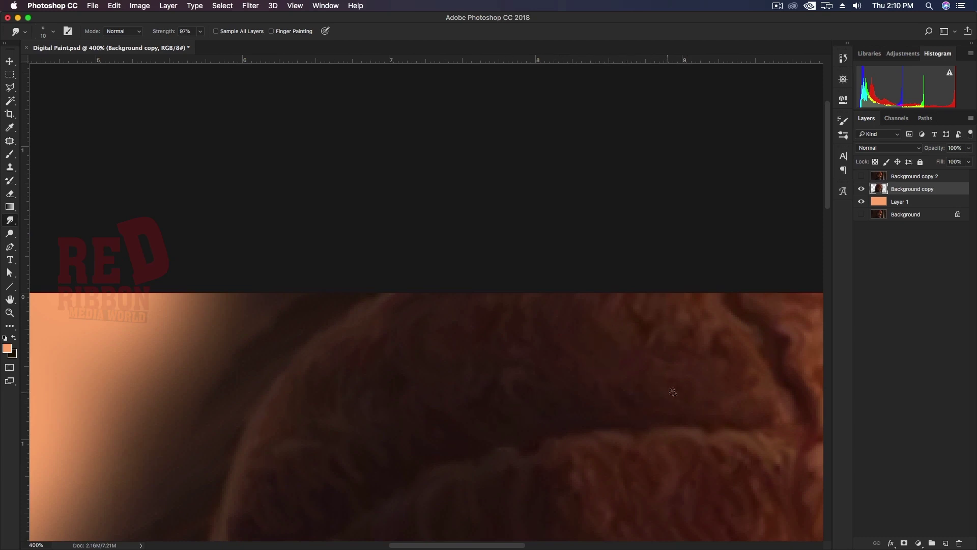
scroll(672, 392, up, 3)
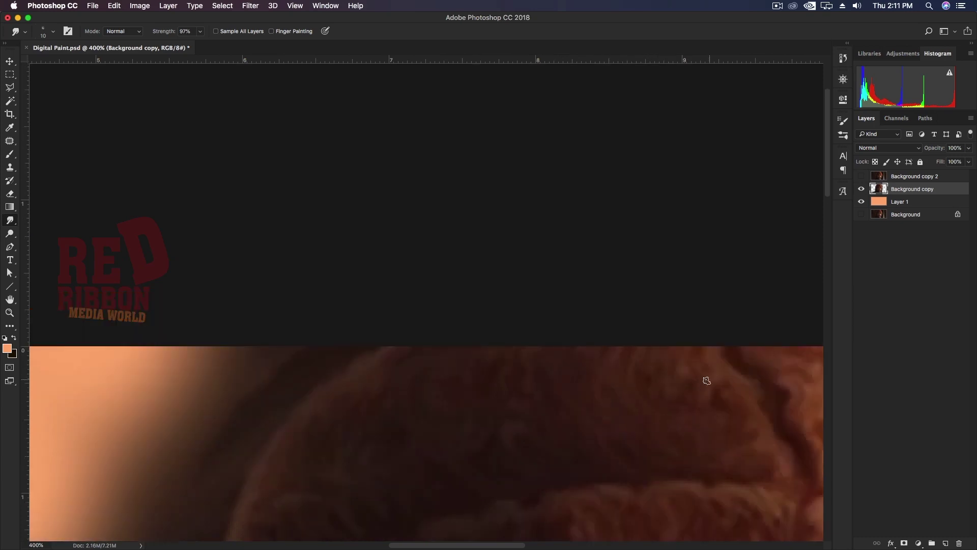
scroll(713, 388, down, 3)
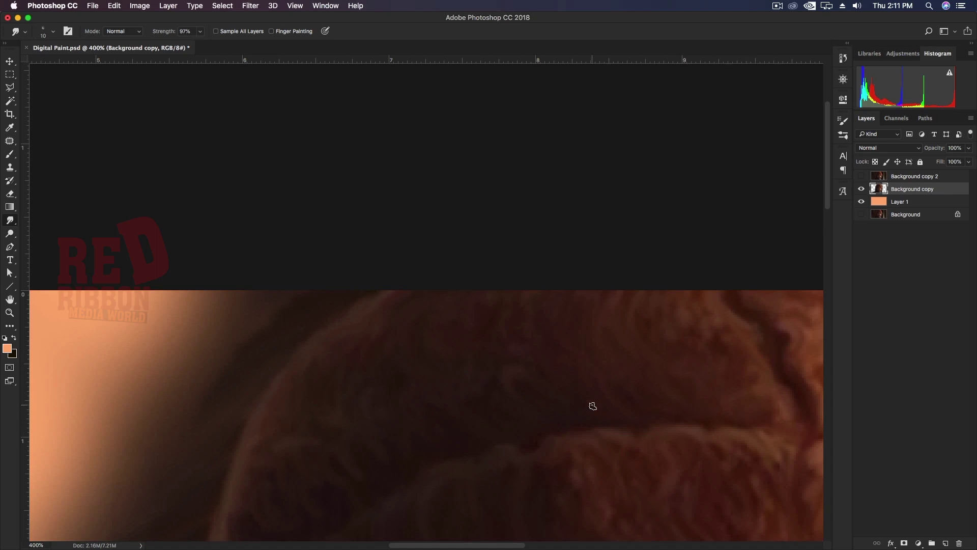
scroll(549, 387, down, 6)
scroll(524, 354, down, 9)
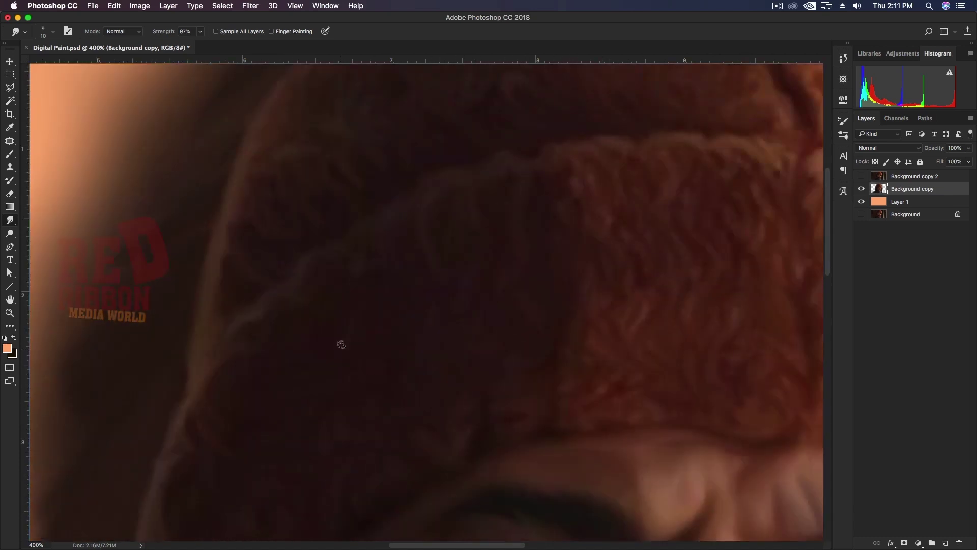
scroll(265, 407, down, 2)
scroll(239, 442, down, 2)
scroll(204, 417, down, 2)
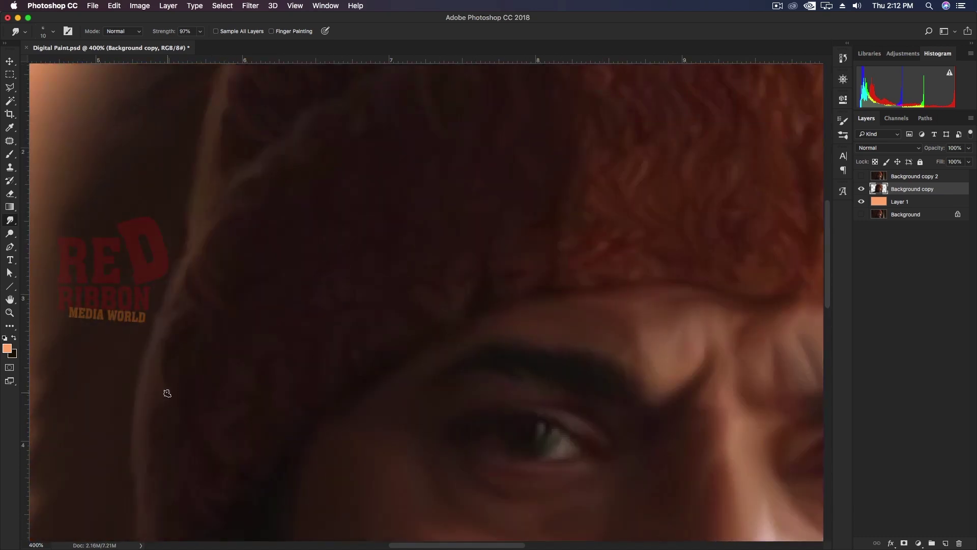
scroll(219, 361, up, 2)
scroll(268, 333, up, 1)
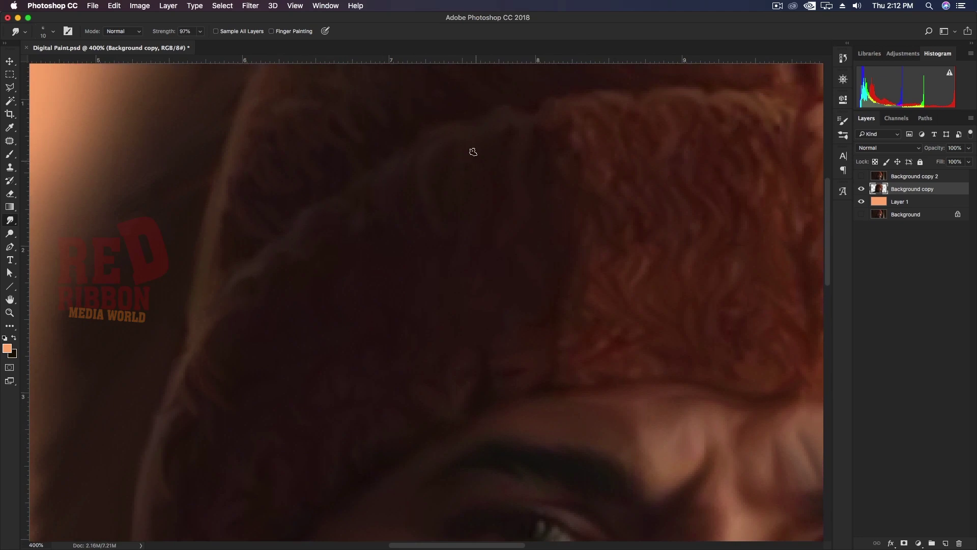
scroll(436, 188, down, 3)
scroll(458, 232, up, 5)
scroll(491, 250, up, 1)
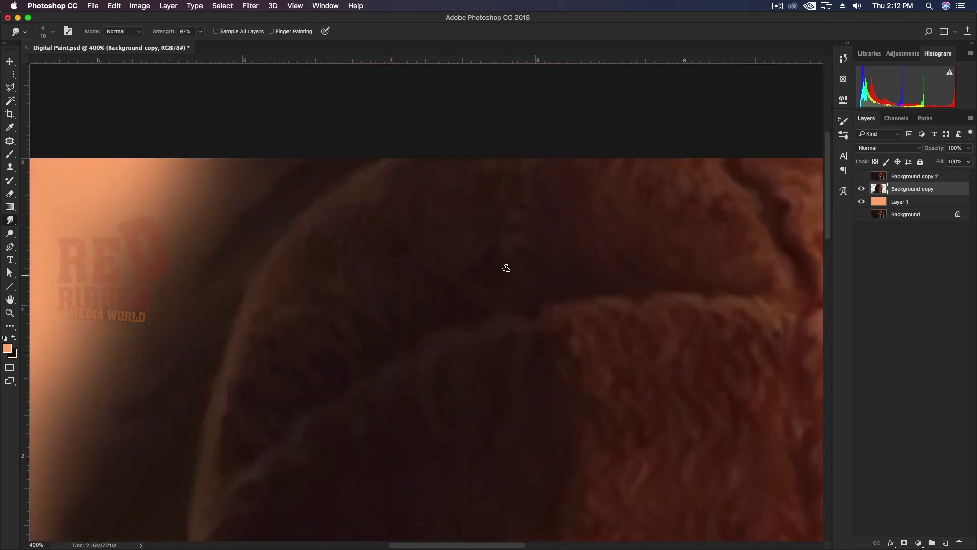
scroll(475, 319, up, 6)
scroll(400, 358, right, 10)
scroll(400, 358, down, 1)
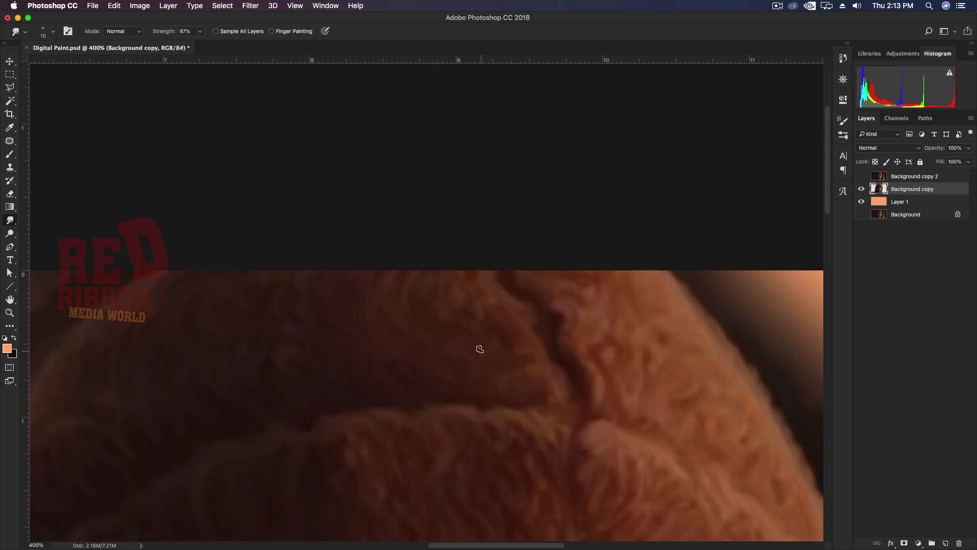
scroll(677, 325, down, 3)
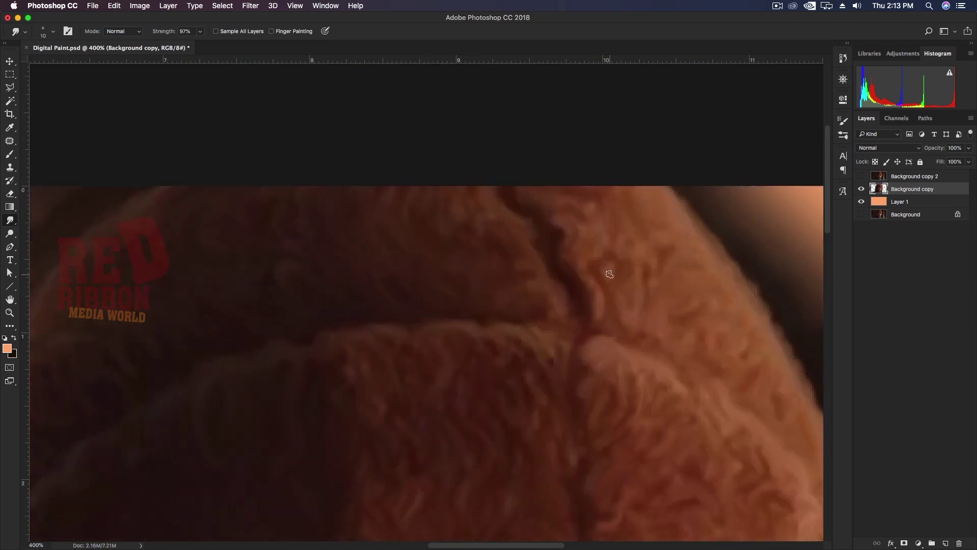
scroll(560, 298, up, 2)
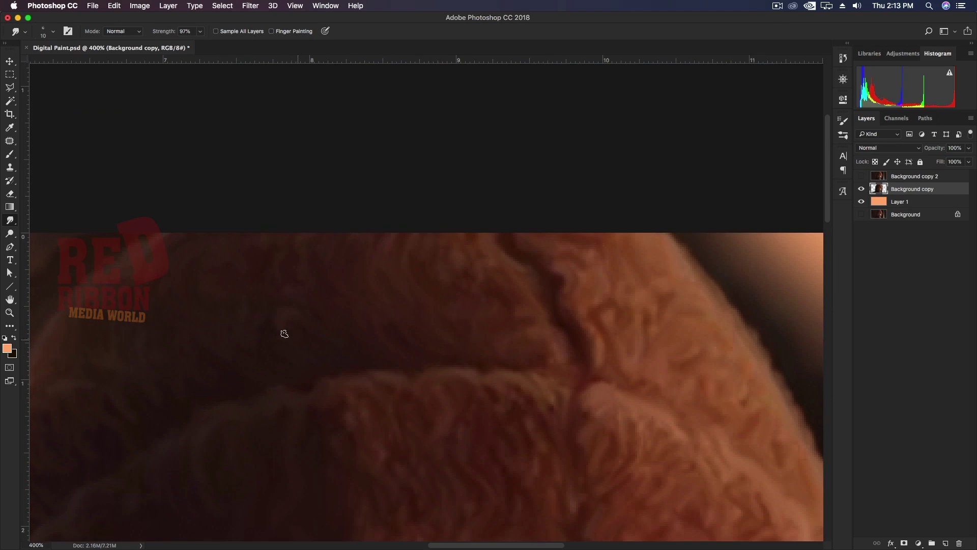
scroll(598, 372, down, 3)
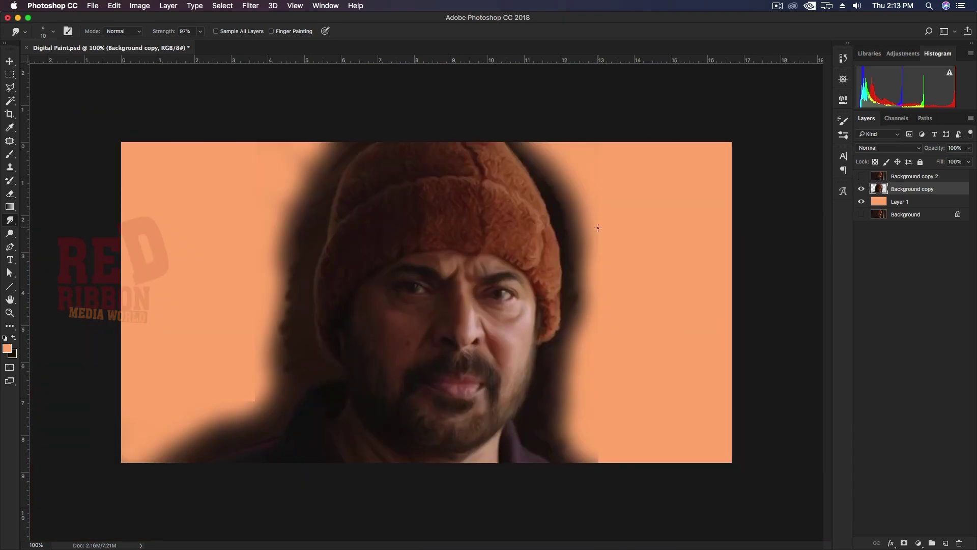
- Smudge the cheek and moustache into smooth strokes at 300–400% zoom
scroll(560, 226, up, 3)
scroll(407, 275, down, 2)
scroll(219, 331, down, 1)
scroll(181, 338, down, 4)
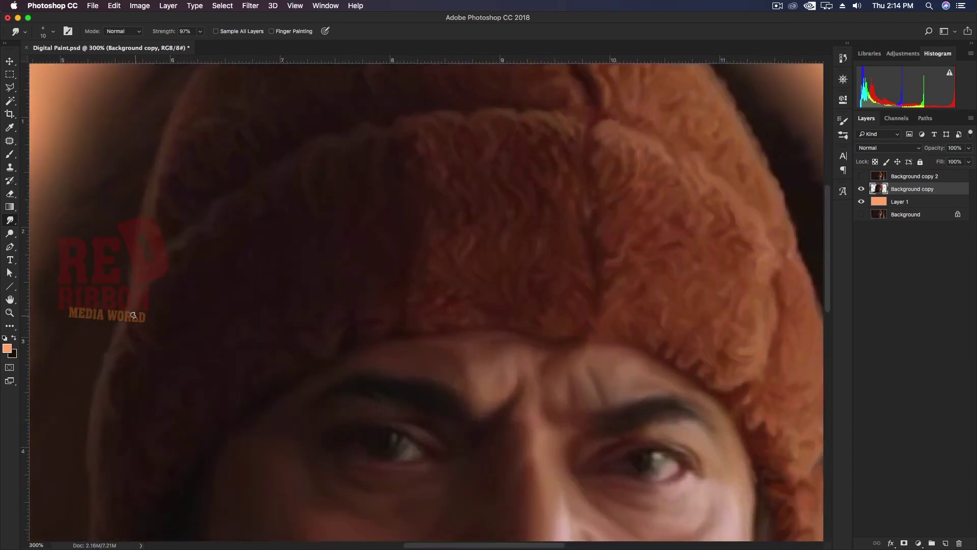
scroll(127, 331, up, 1)
scroll(102, 367, down, 3)
scroll(309, 379, up, 1)
scroll(308, 379, down, 2)
scroll(307, 328, left, 1)
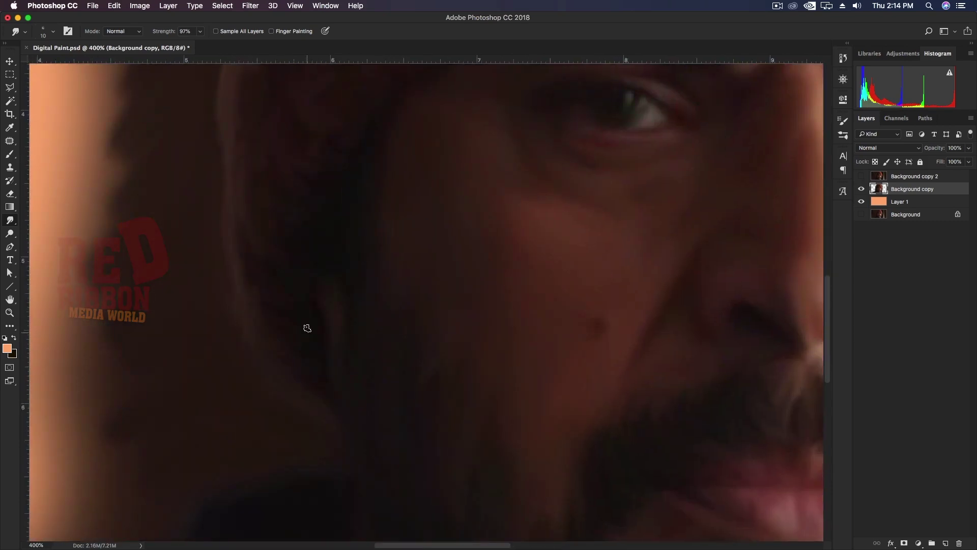
scroll(294, 232, up, 3)
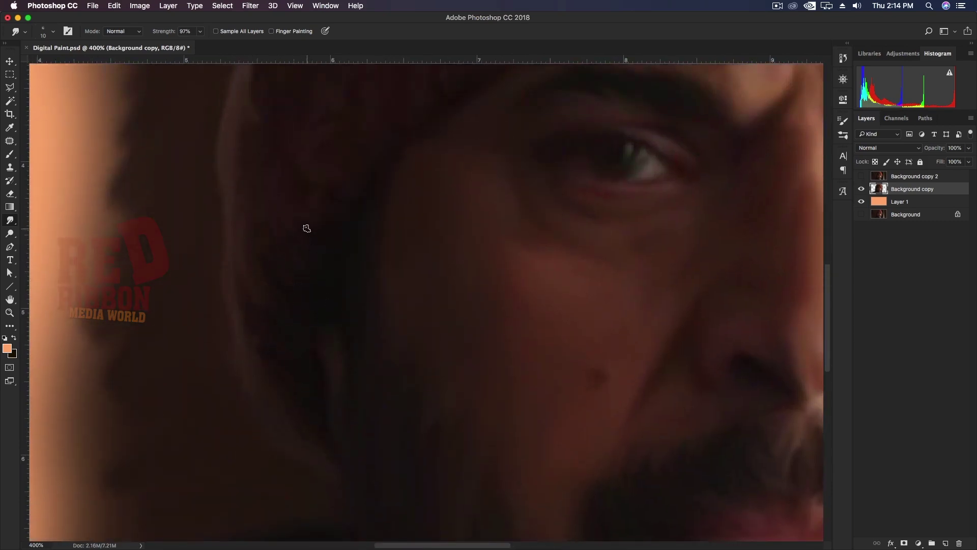
- Smudge the beard, lips and chin into smooth painterly strokes
scroll(307, 228, up, 8)
scroll(381, 339, down, 5)
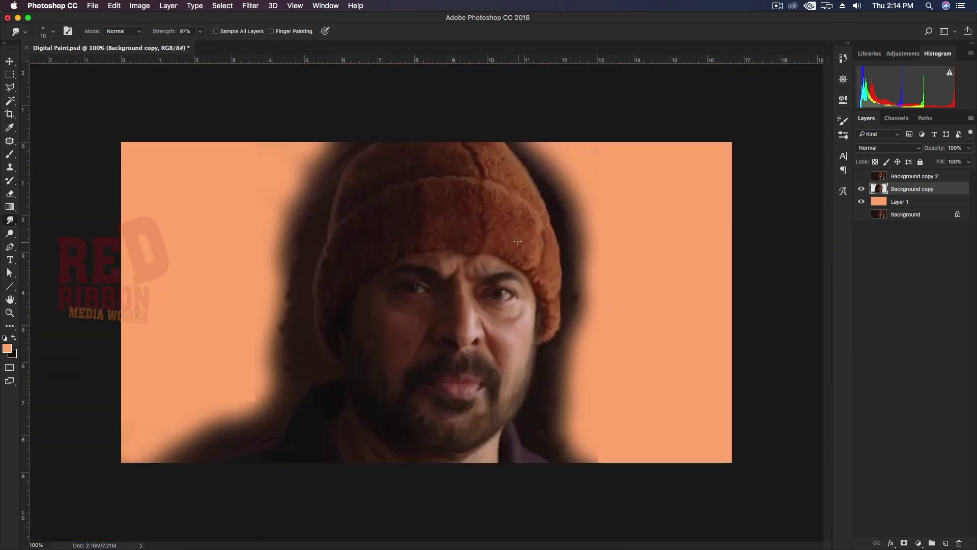
scroll(356, 346, up, 3)
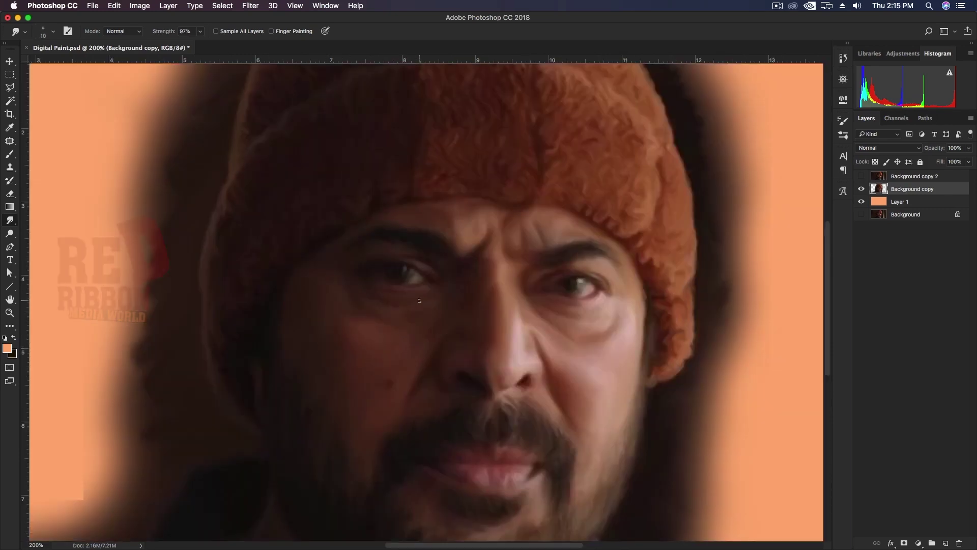
scroll(489, 433, down, 8)
scroll(514, 427, up, 2)
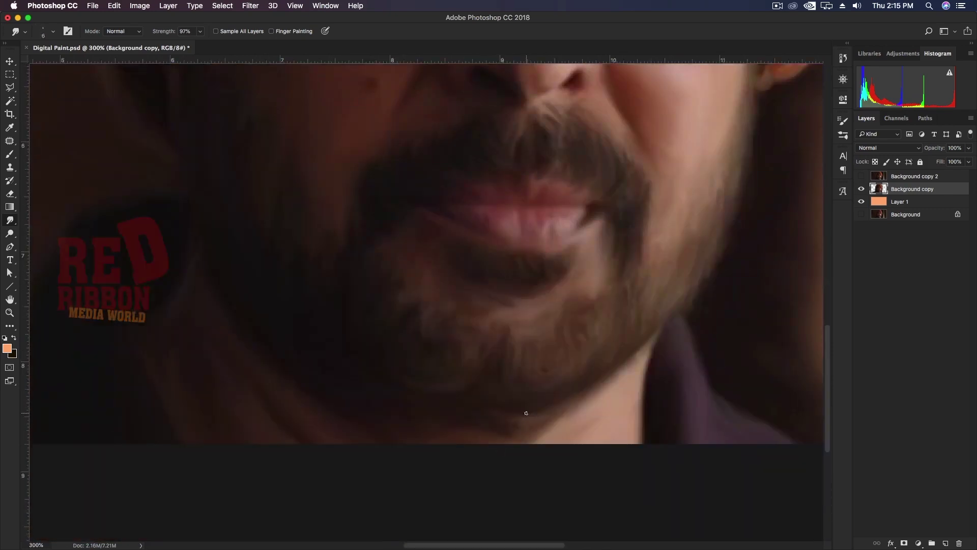
scroll(563, 410, down, 2)
scroll(531, 284, up, 3)
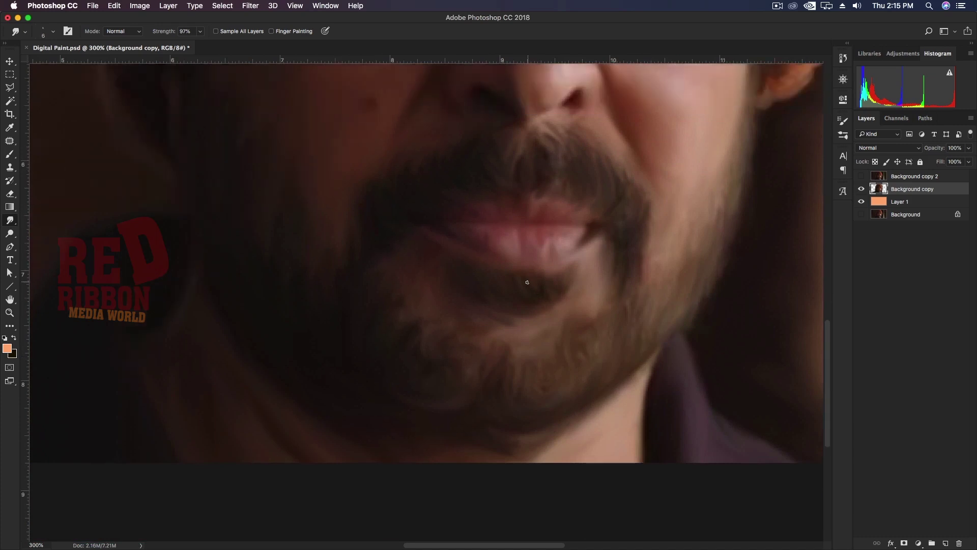
scroll(612, 339, up, 4)
scroll(612, 339, up, 3)
scroll(612, 339, right, 4)
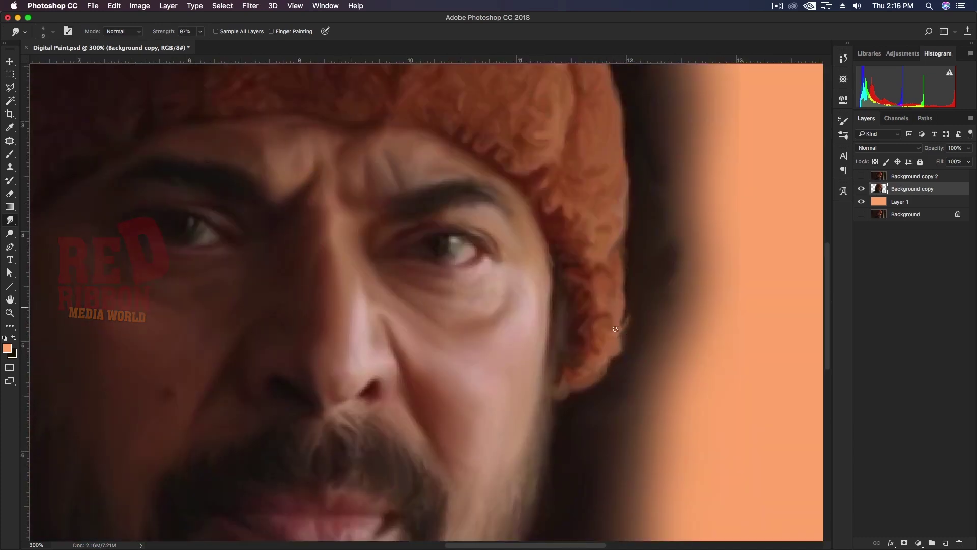
- Enlarge the Smudge brush and streak the dark hat edges outward into the peach background
key(bracketright)
key(bracketright)
scroll(672, 330, up, 3)
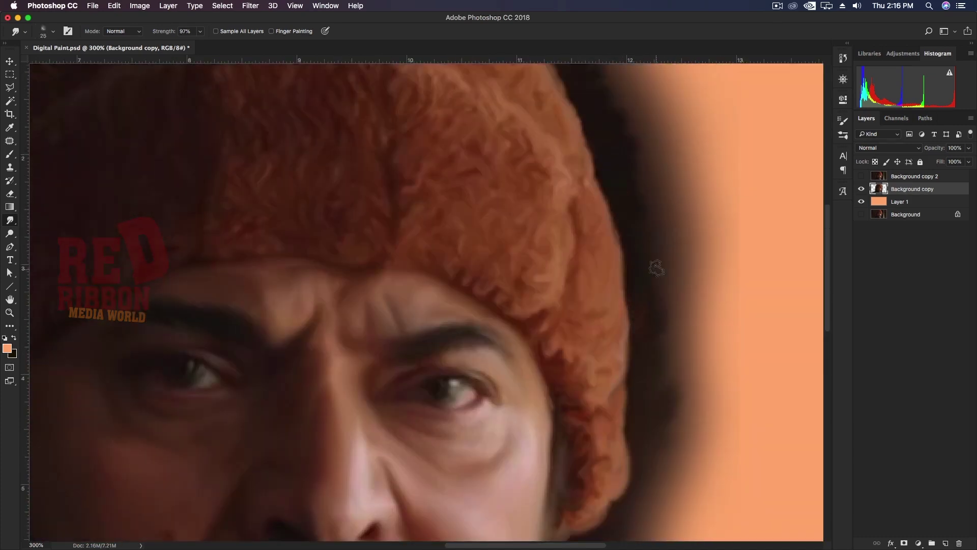
scroll(651, 280, down, 1)
key(bracketright)
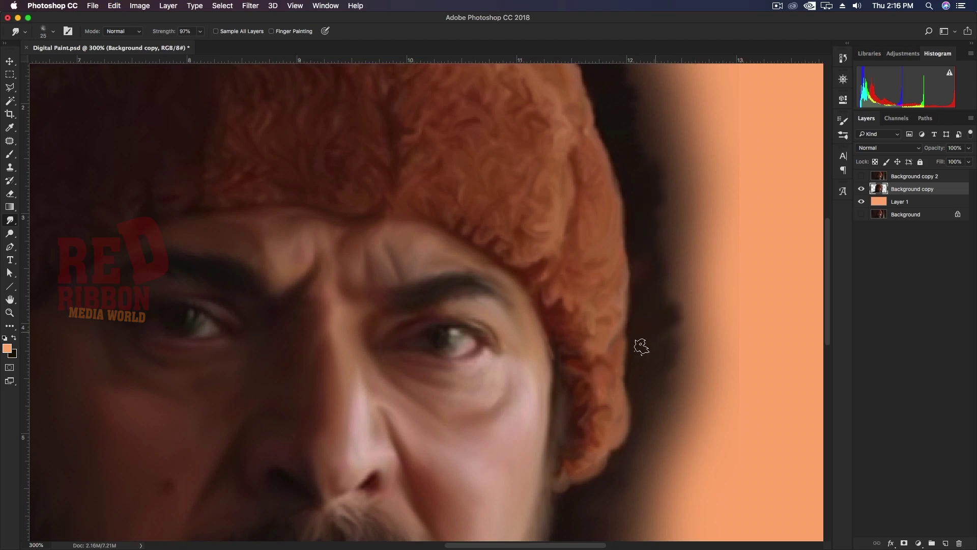
scroll(657, 290, down, 2)
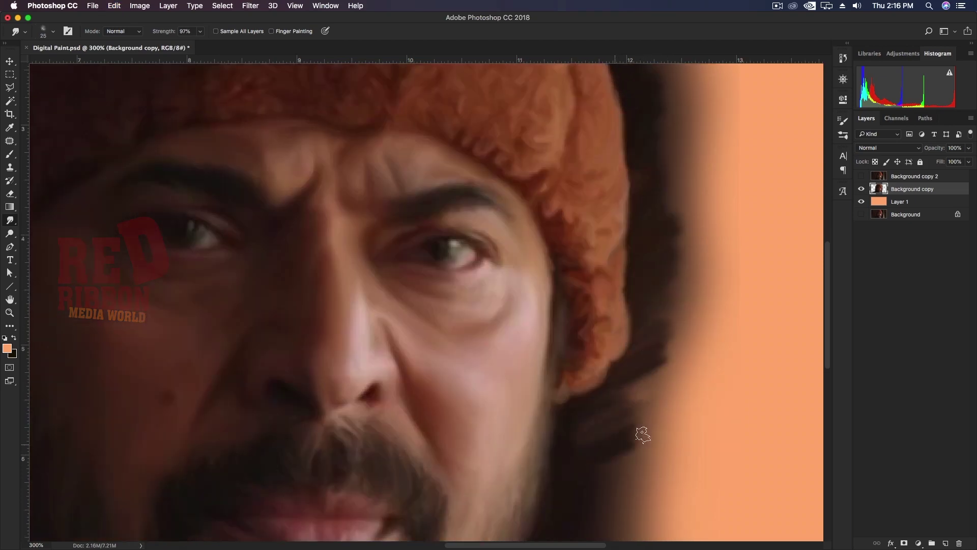
scroll(642, 432, down, 2)
scroll(631, 408, down, 2)
scroll(602, 412, down, 1)
scroll(586, 418, down, 2)
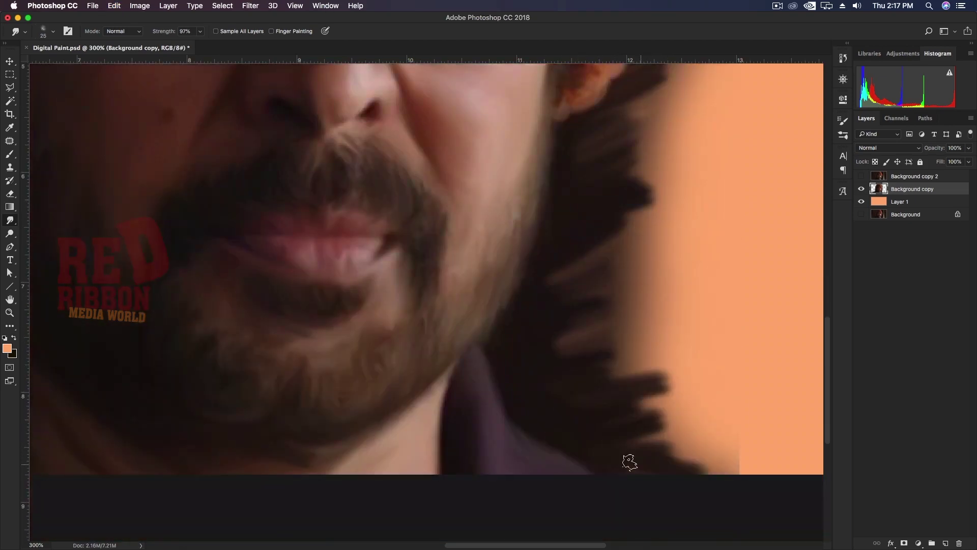
- Zoom in on the face's left side and drag the dark shoulder outline into streaky strokes
key(super+1)
key(super+plus)
key(super+plus)
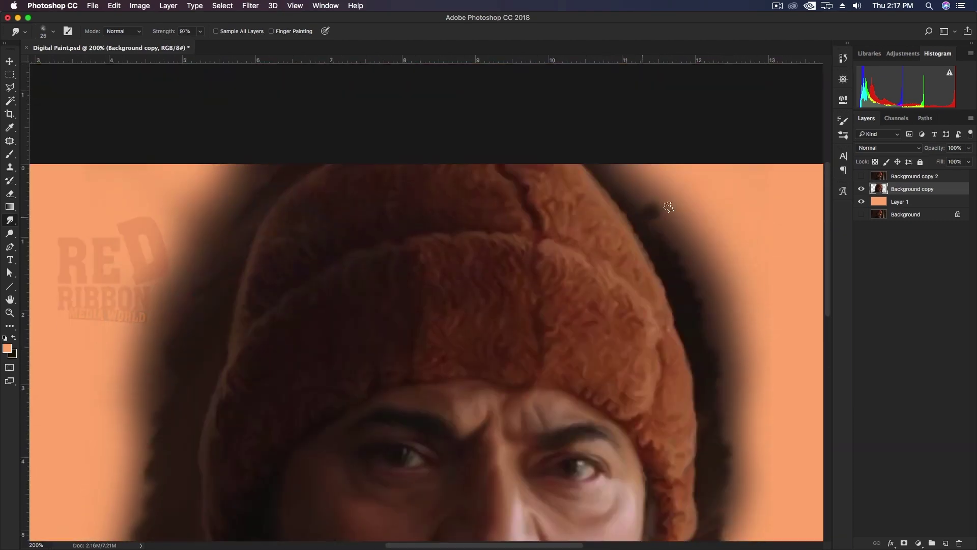
key(super+minus)
scroll(366, 469, down, 3)
scroll(366, 469, left, 2)
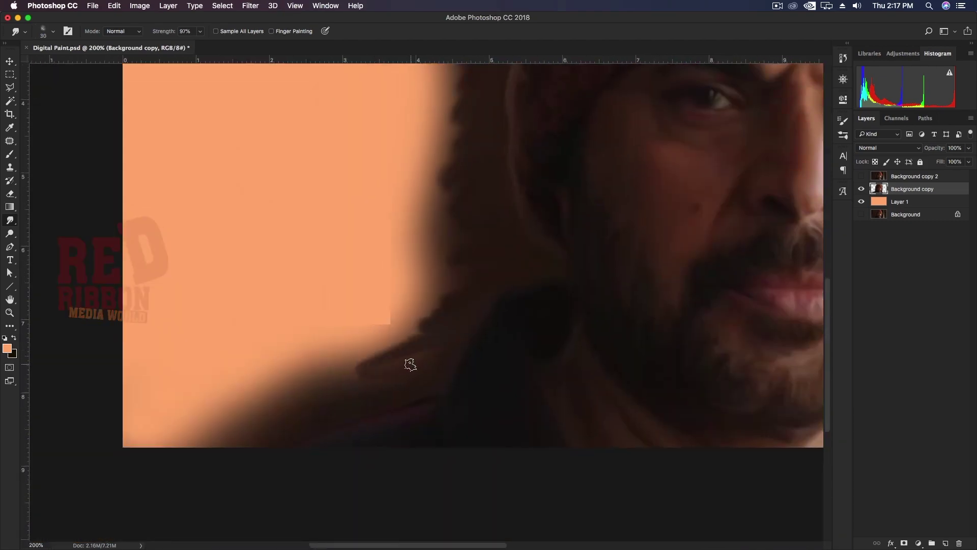
key(bracketright)
scroll(332, 373, up, 1)
drag(222, 443, 307, 406)
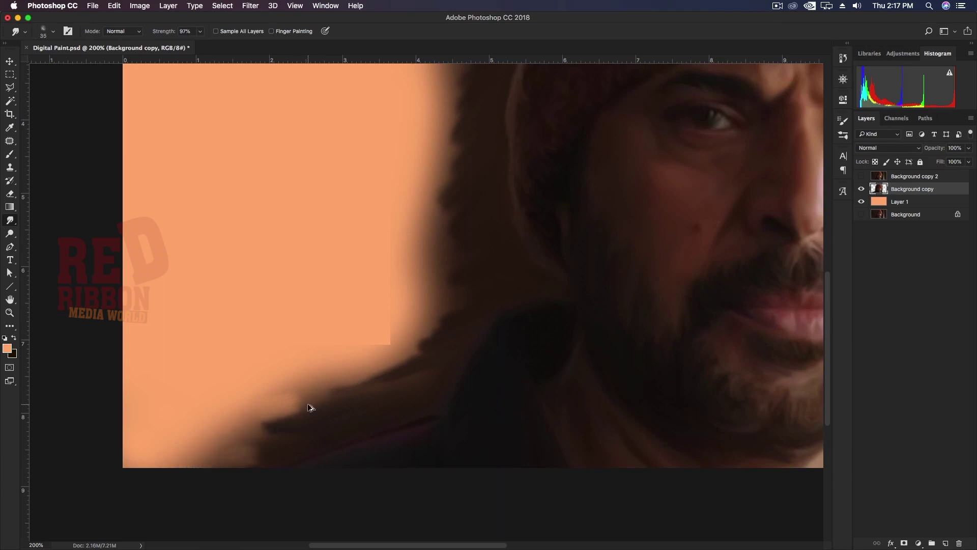
scroll(244, 423, down, 2)
key(bracketleft)
key(bracketleft)
key(bracketleft)
scroll(430, 281, up, 2)
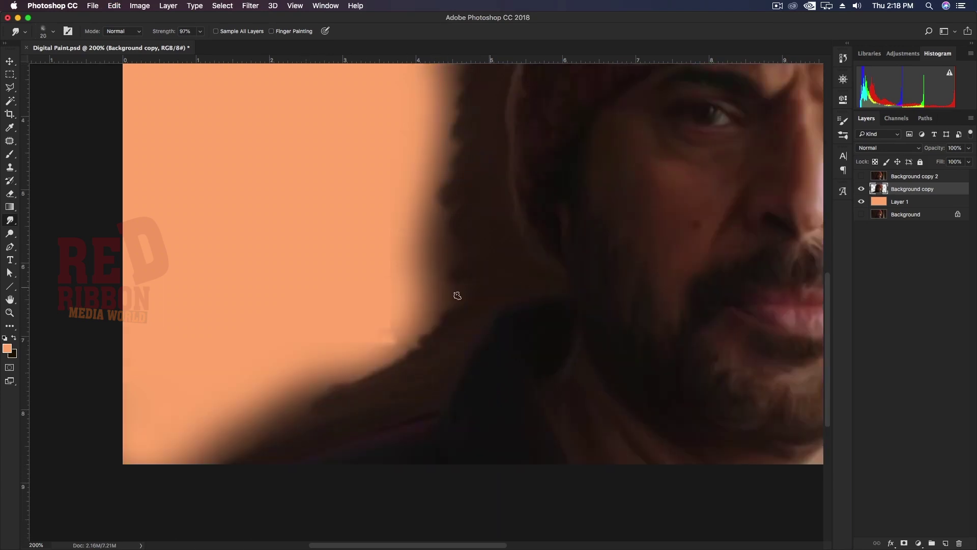
scroll(481, 278, up, 3)
- Set Smudge strength to 60% with a larger brush and streak the left-side edges
key(bracketright)
key(6)
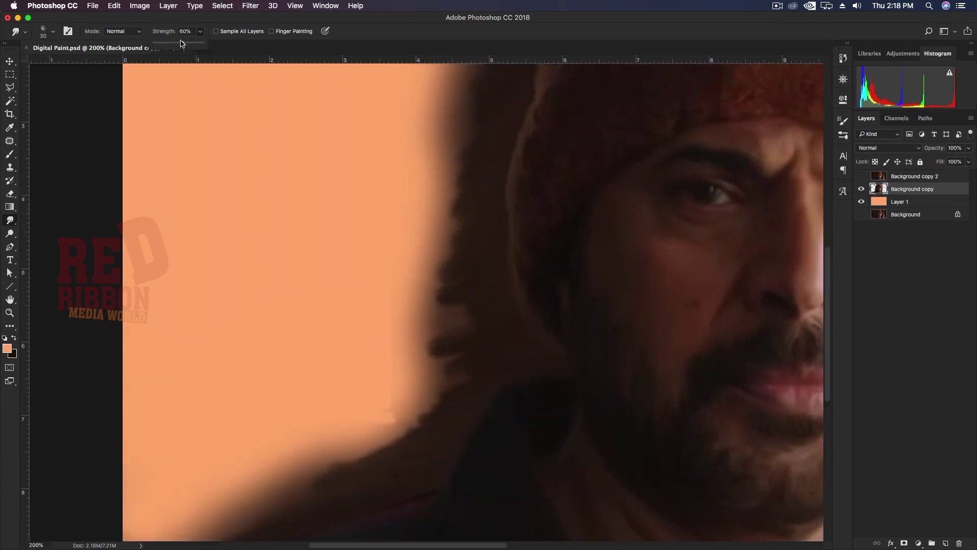
scroll(468, 155, up, 3)
scroll(498, 158, up, 4)
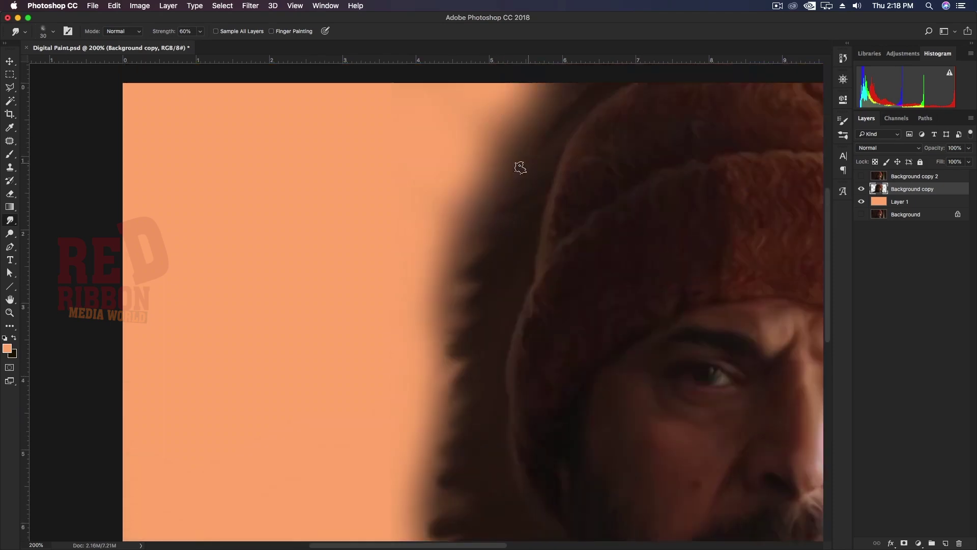
scroll(494, 189, down, 2)
scroll(453, 315, down, 1)
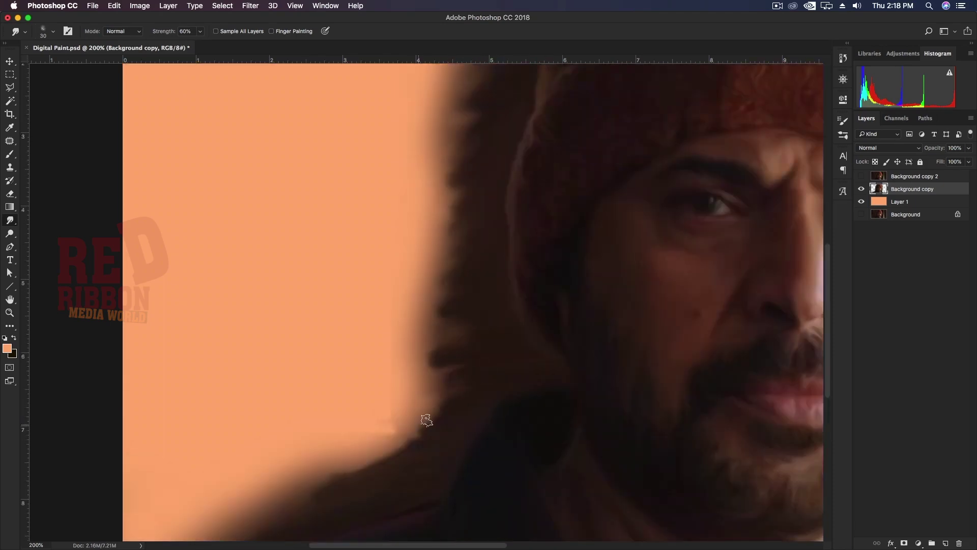
scroll(417, 409, down, 1)
scroll(509, 417, right, 10)
- Continue streaking the hat and outer left edges at 60% strength
scroll(668, 304, up, 2)
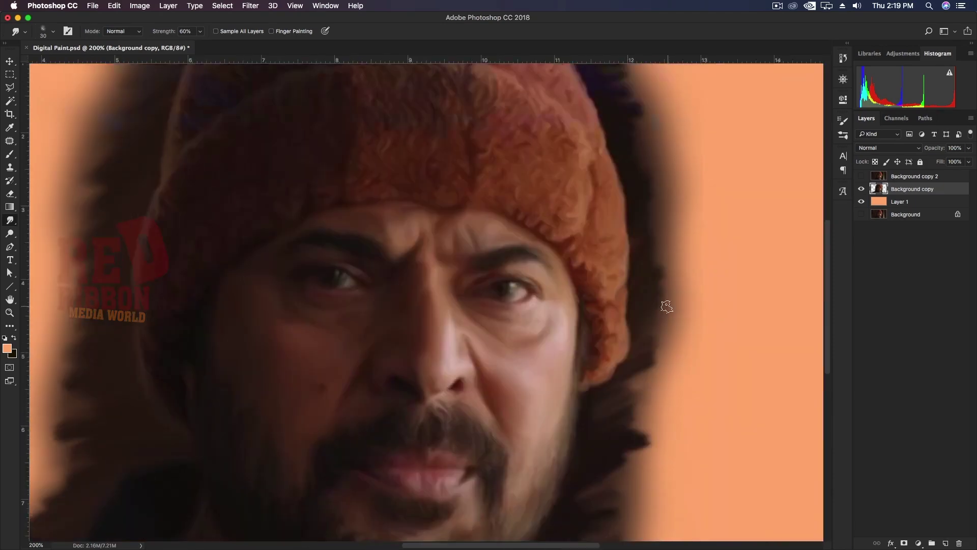
scroll(643, 300, up, 2)
scroll(606, 160, up, 2)
scroll(563, 299, up, 2)
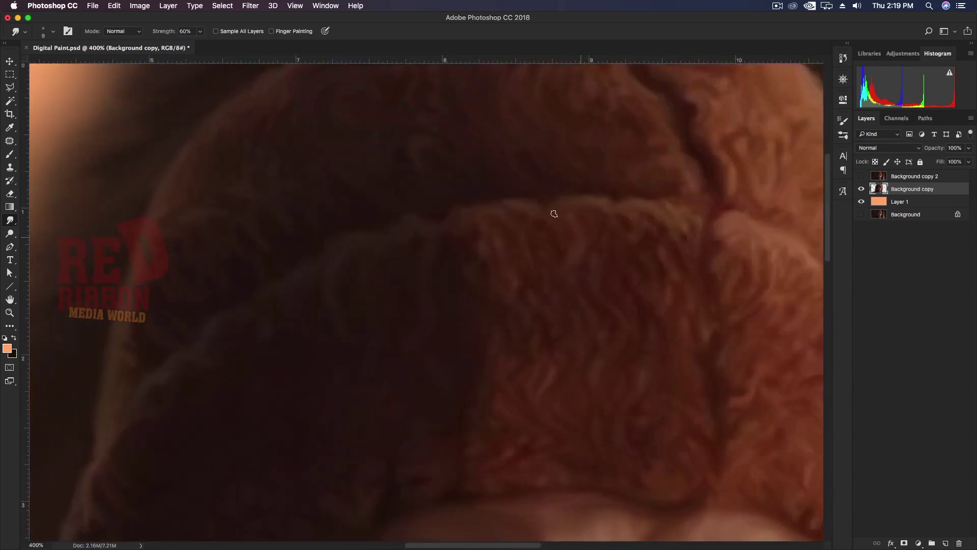
scroll(564, 339, down, 1)
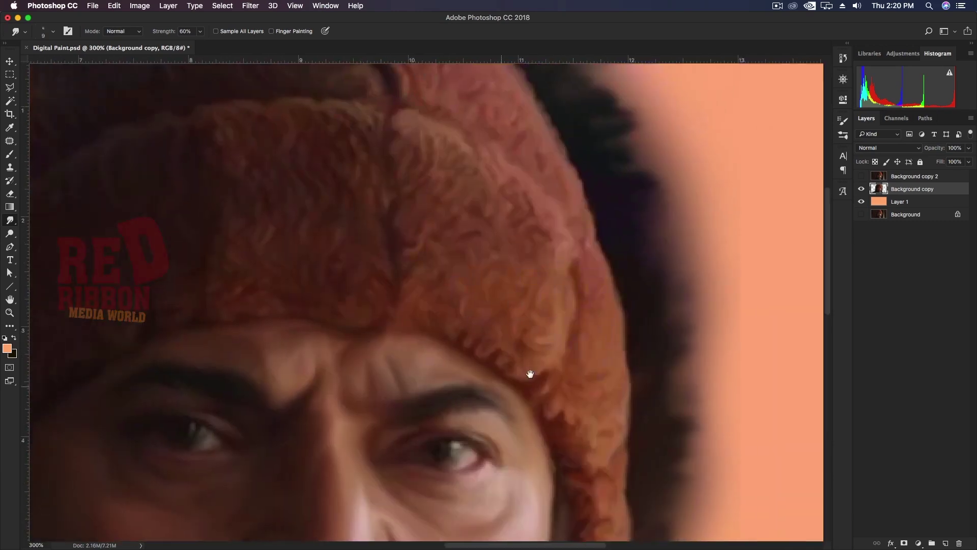
scroll(530, 375, up, 1)
scroll(509, 306, up, 3)
scroll(502, 229, down, 2)
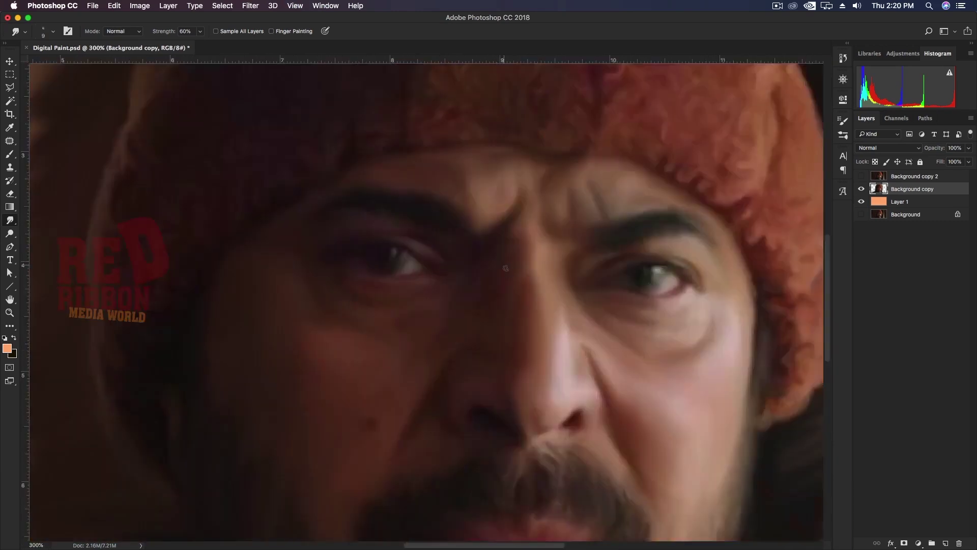
scroll(545, 228, down, 2)
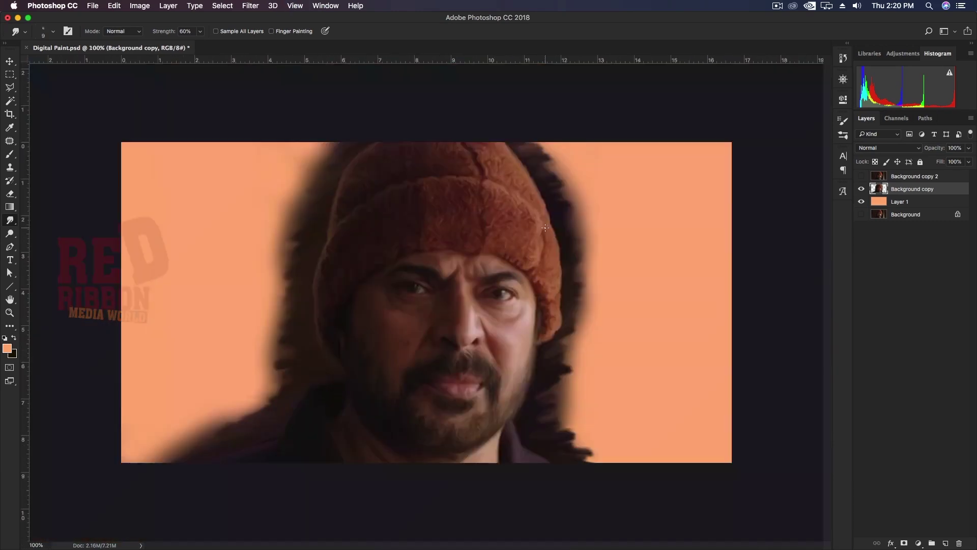
- Toggle Background copy 2 to compare with the original, zoom to 200%, and select Dodge
double_click(862, 177)
click(862, 176)
key(super+plus)
drag(611, 335, 630, 279)
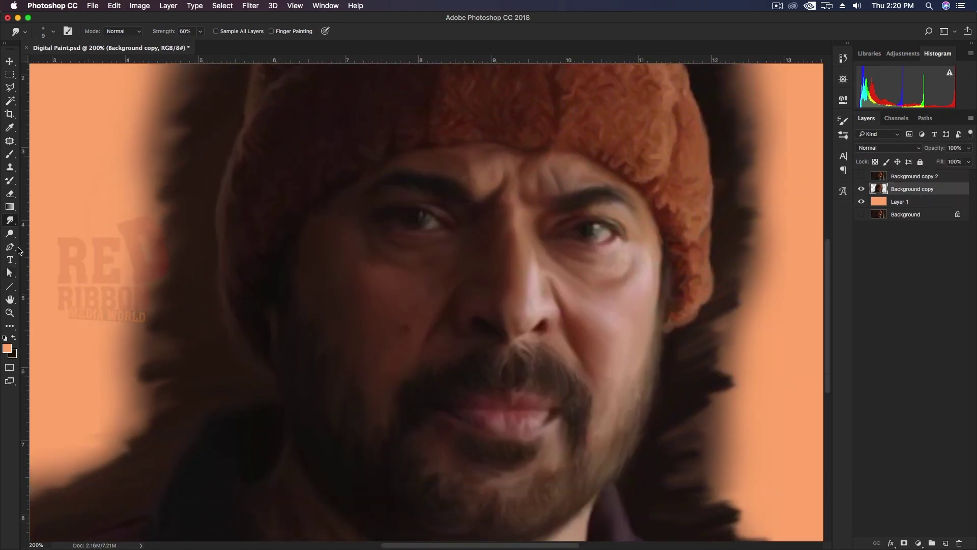
right_click(9, 233)
click(41, 234)
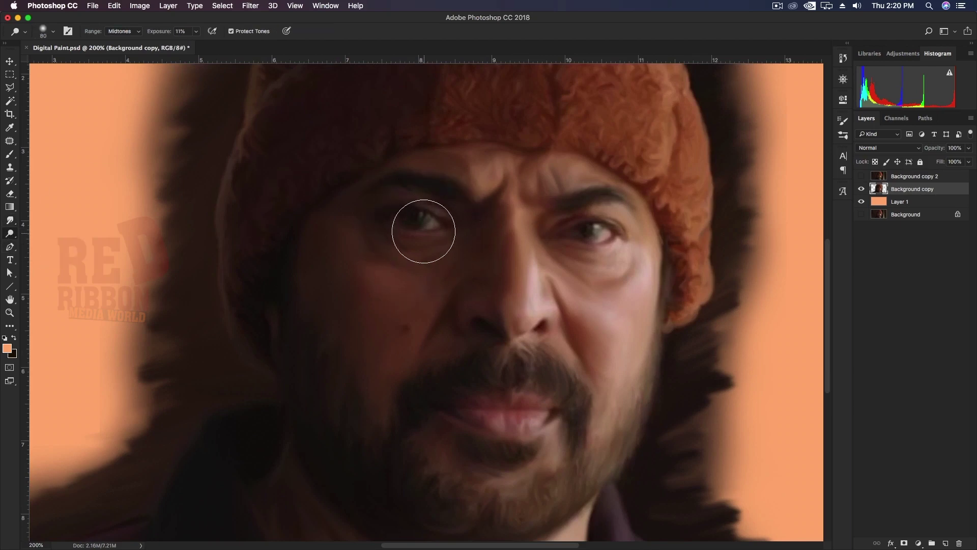
- Shrink the Dodge brush to about 9 px at Midtones, Exposure 11%, keeping Dodge active
key(bracketleft)
key(bracketleft)
key(bracketleft)
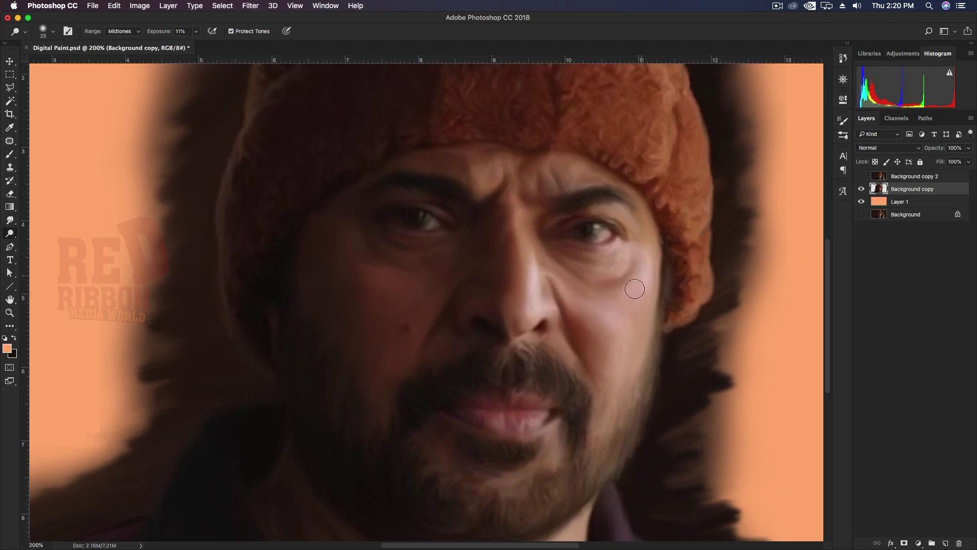
key(p)
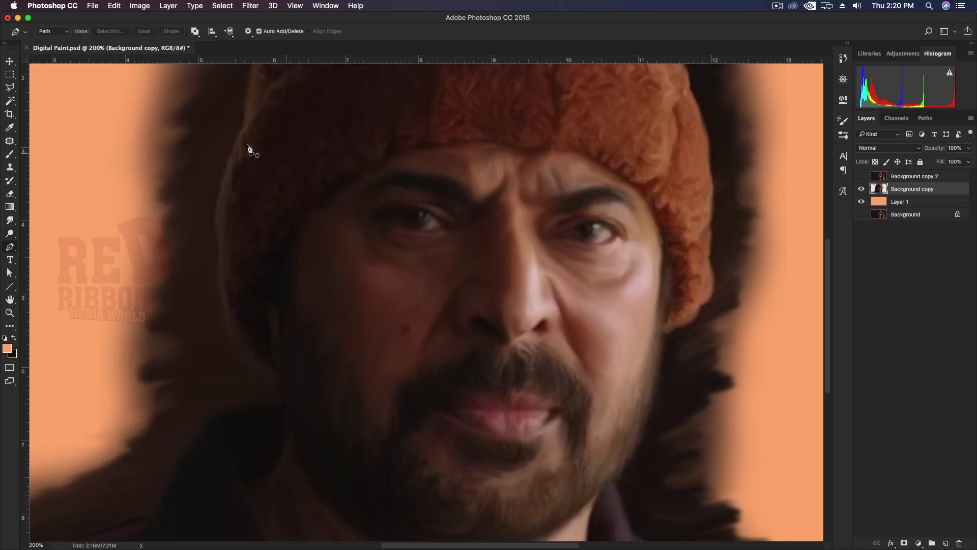
key(o)
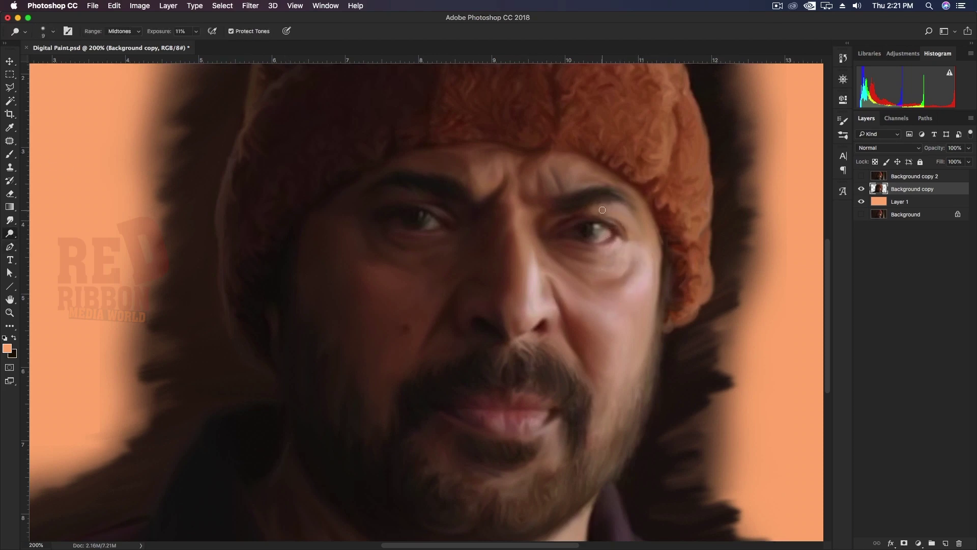
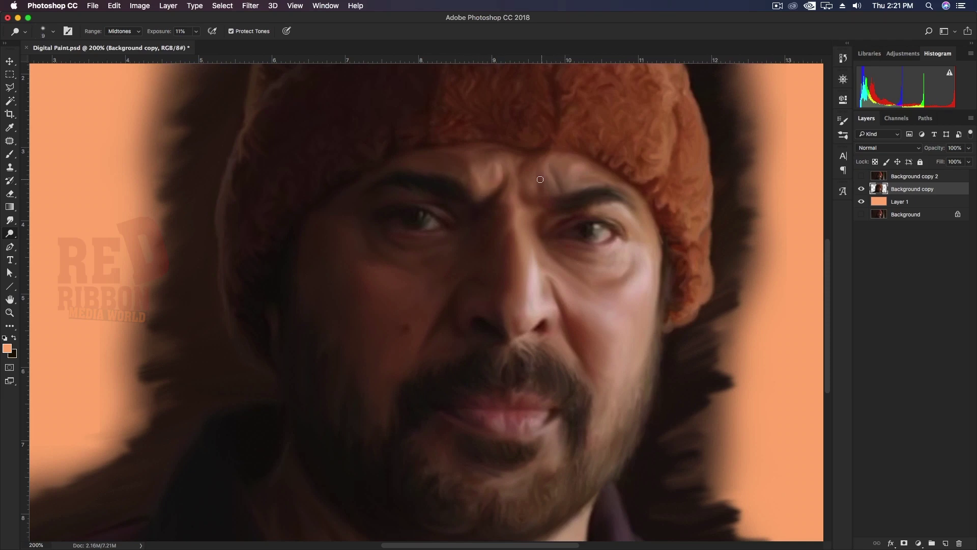
- Dodge the brow highlights with a finer brush, raising Exposure to 12%
scroll(578, 172, down, 1)
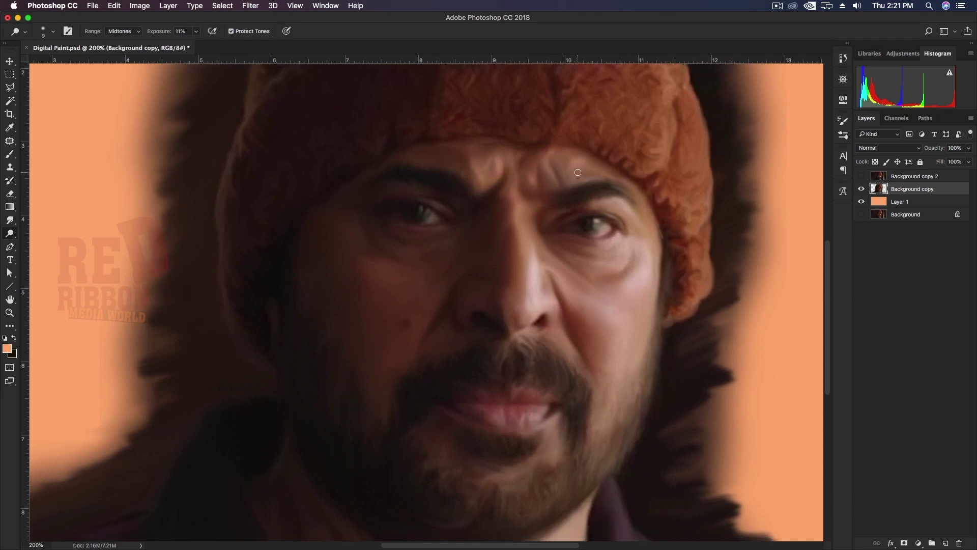
scroll(514, 188, up, 5)
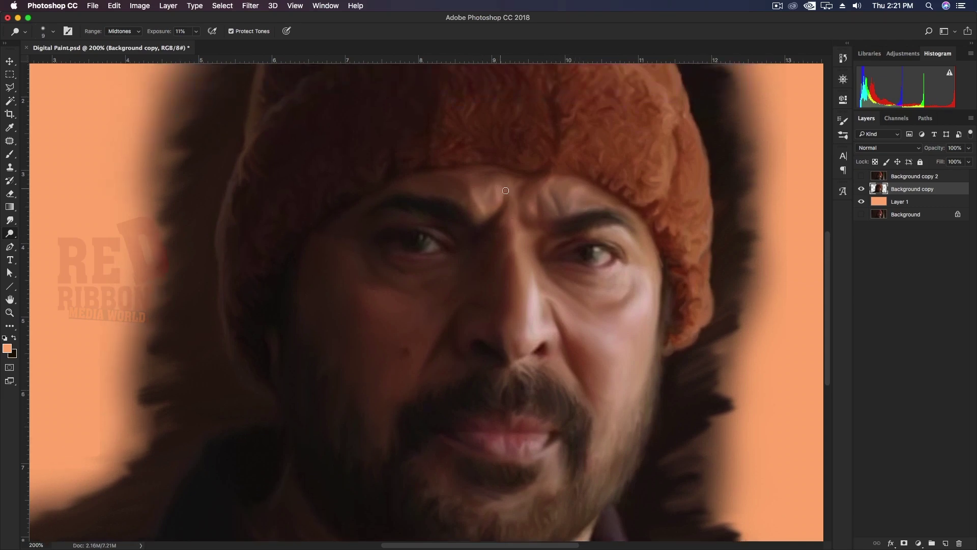
scroll(506, 190, up, 4)
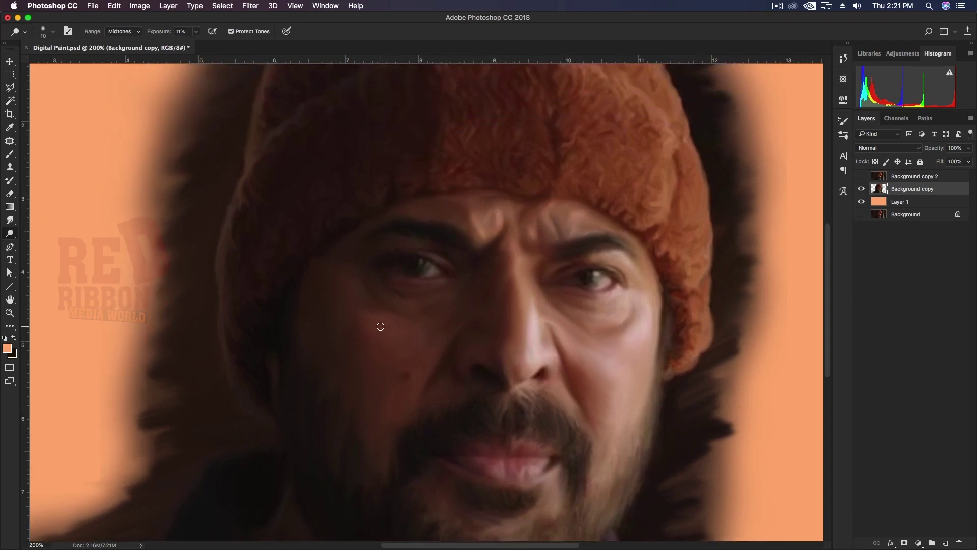
scroll(544, 250, up, 1)
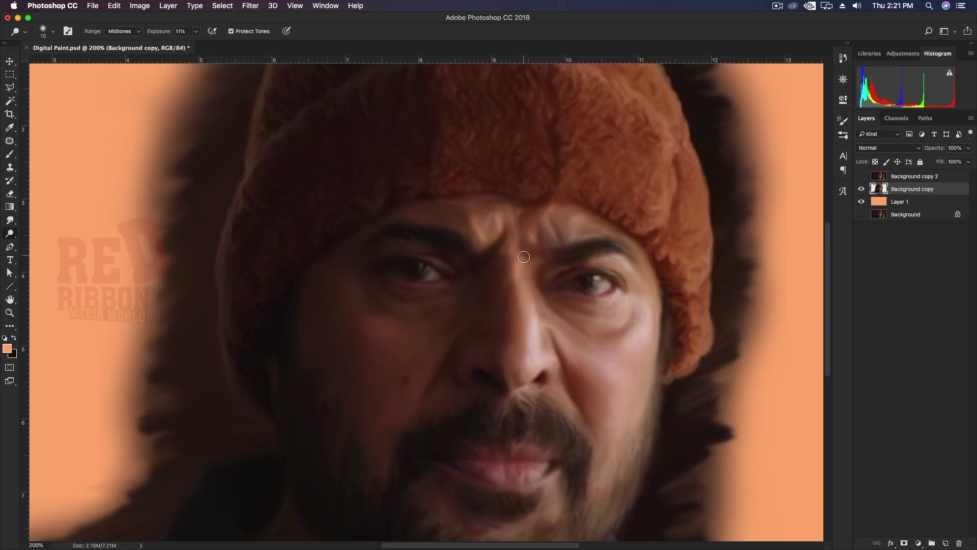
key(bracketleft)
key(bracketleft)
key(bracketright)
key(bracketright)
key(bracketright)
key(1)
key(2)
- Lower dodge Exposure to 9% and lighten the cheek highlights, resizing the brush
scroll(660, 351, down, 2)
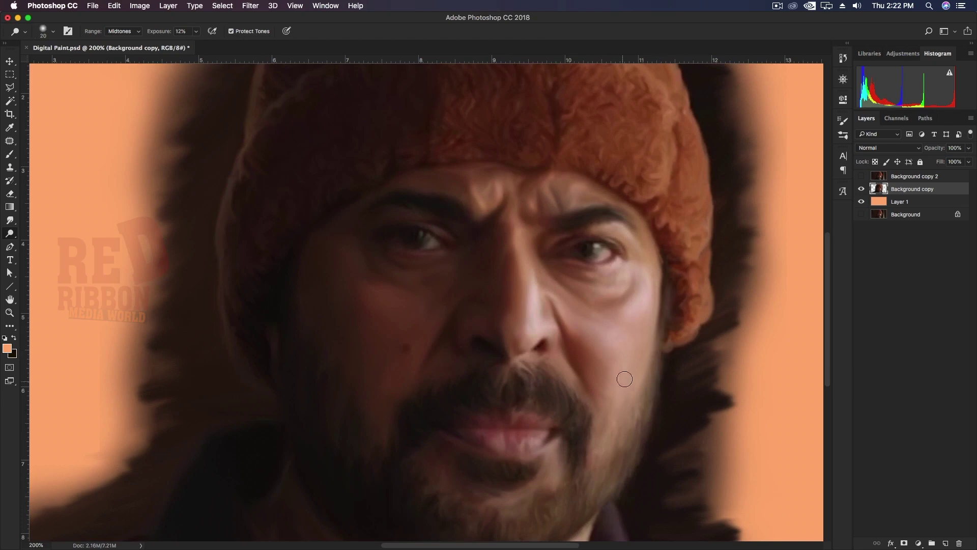
scroll(625, 379, down, 2)
scroll(635, 351, down, 2)
scroll(618, 331, up, 1)
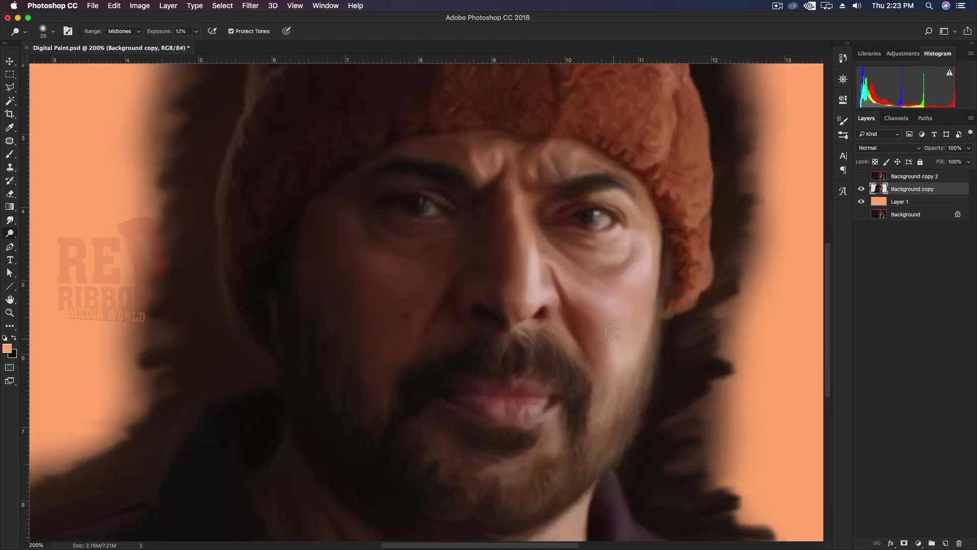
key(bracketright)
key(bracketright)
key(bracketright)
key(0)
key(9)
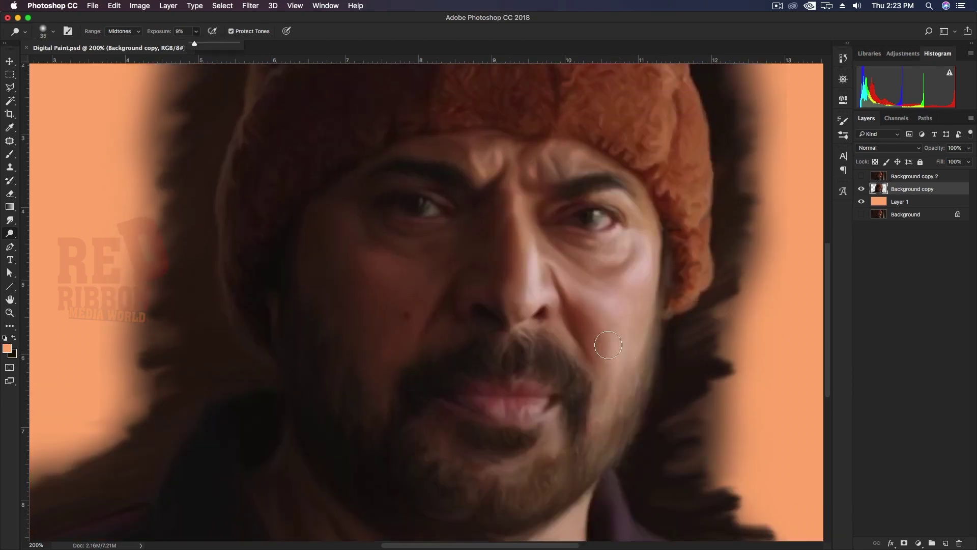
key(bracketleft)
key(bracketleft)
key(bracketleft)
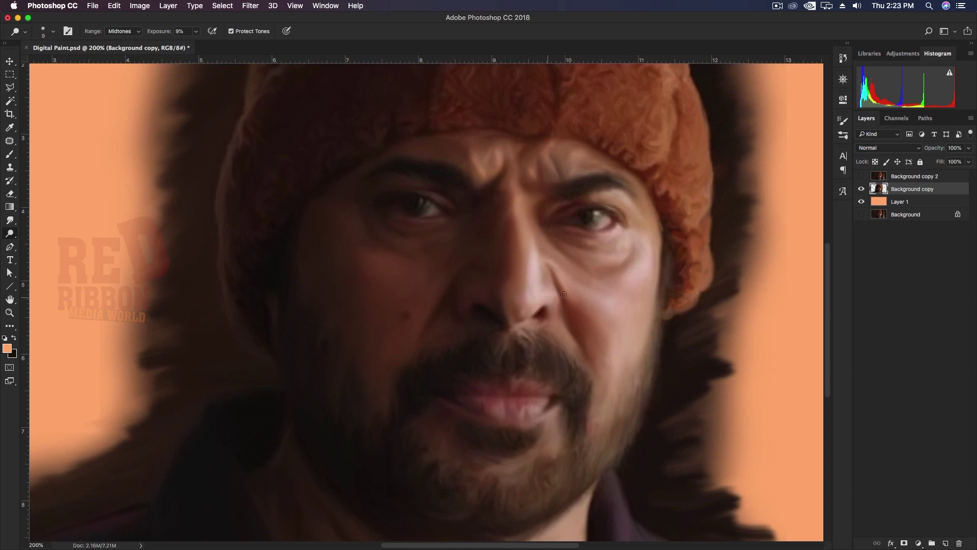
key(bracketright)
- Dodge the nose and beard highlights at Exposure 14%, then 19%, with a smaller brush
scroll(621, 391, down, 2)
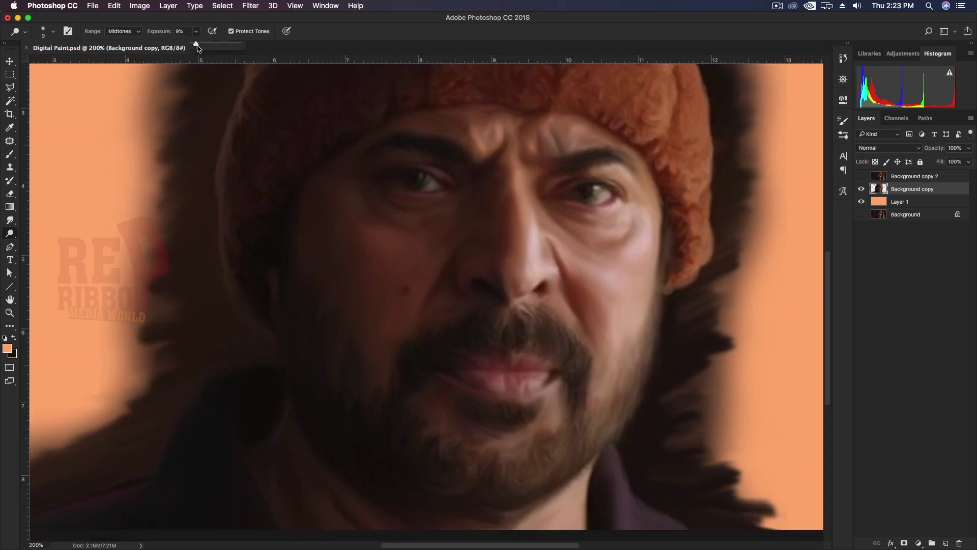
key(1)
key(4)
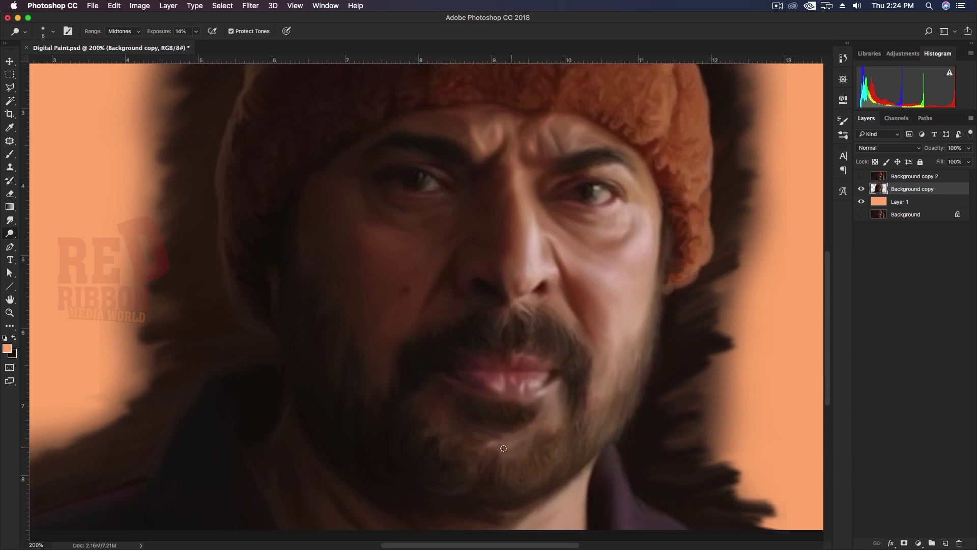
key(bracketleft)
key(bracketleft)
scroll(573, 377, down, 2)
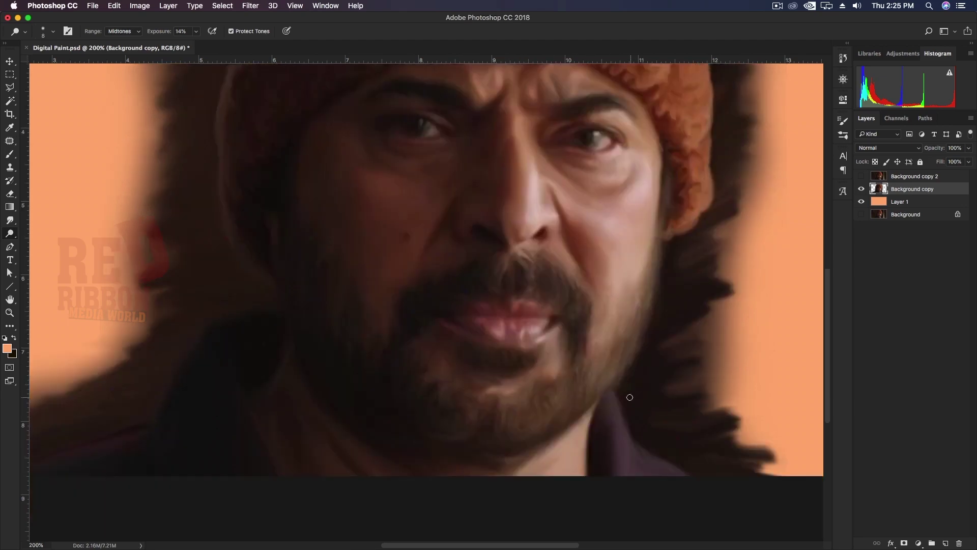
scroll(575, 392, down, 4)
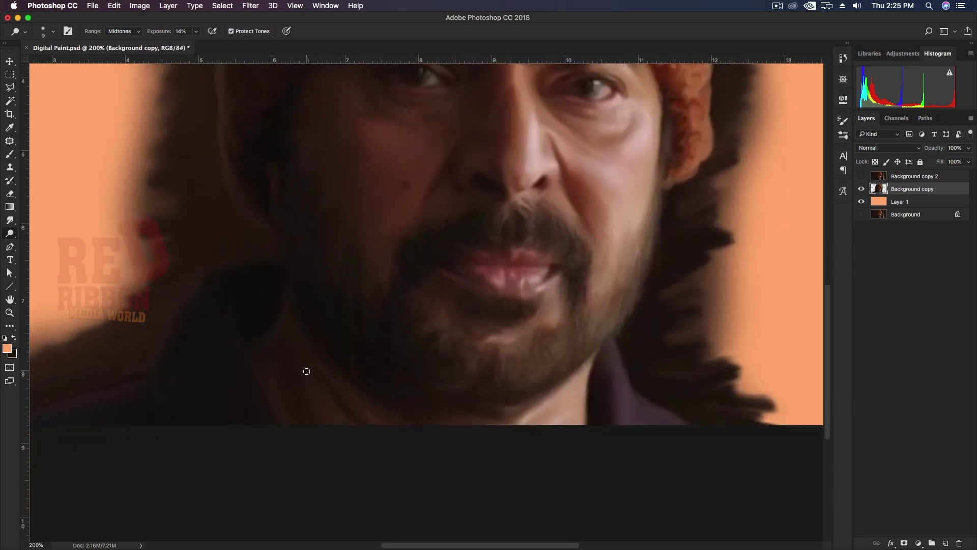
key(bracketleft)
key(1)
key(9)
- Brighten broader beard highlights, then drop Exposure to 12% with a smaller brush for the eyes
key(bracketright)
scroll(229, 305, up, 3)
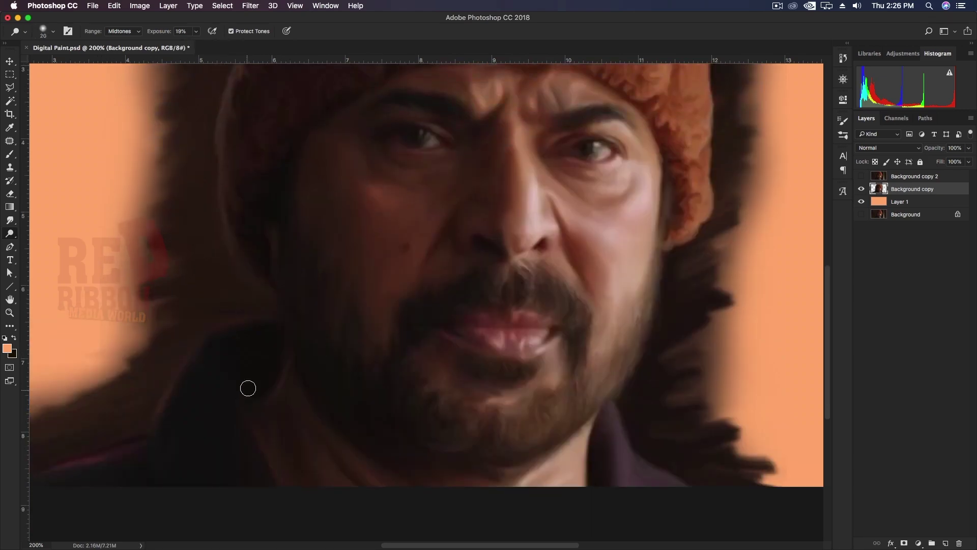
scroll(386, 369, up, 3)
key(bracketleft)
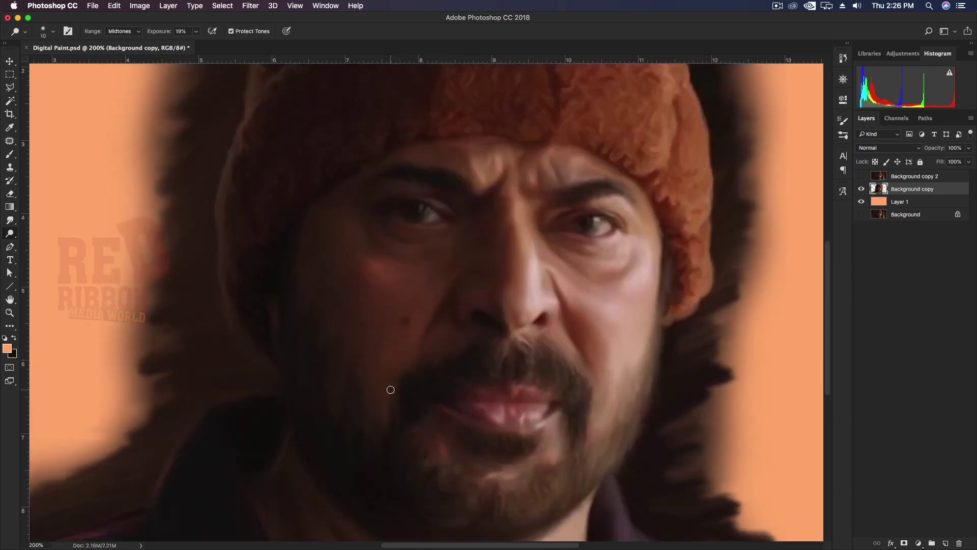
key(bracketright)
key(bracketright)
key(bracketright)
key(1)
key(2)
key(bracketleft)
key(bracketleft)
key(bracketleft)
- Dodge the beanie's knit ridges with Exposure raised to 30%
scroll(303, 271, up, 1)
scroll(221, 300, up, 3)
scroll(216, 333, up, 2)
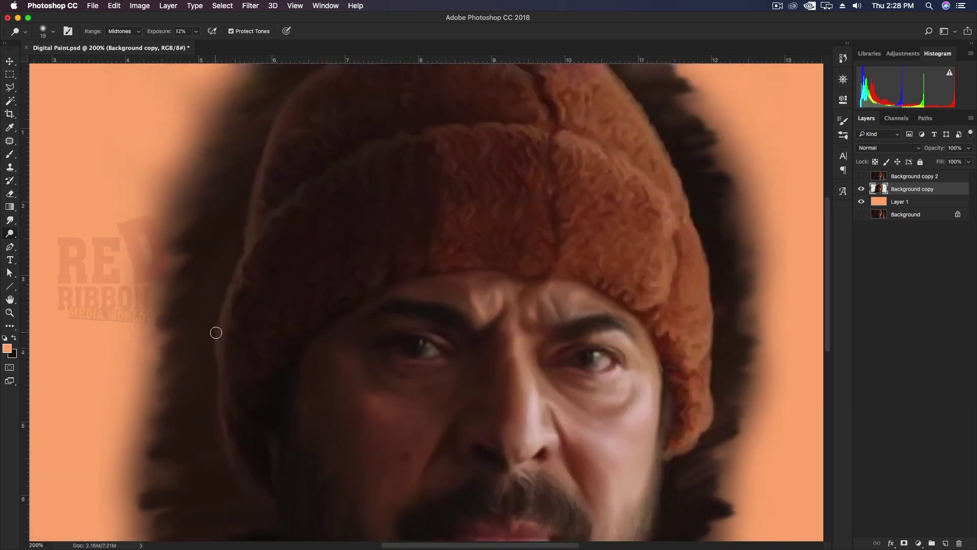
scroll(216, 332, up, 3)
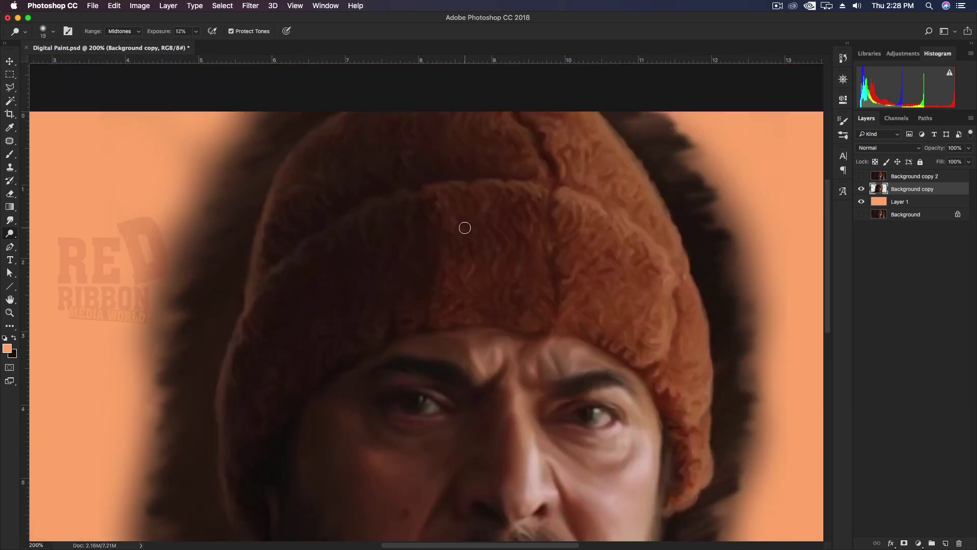
key(3)
scroll(225, 377, down, 2)
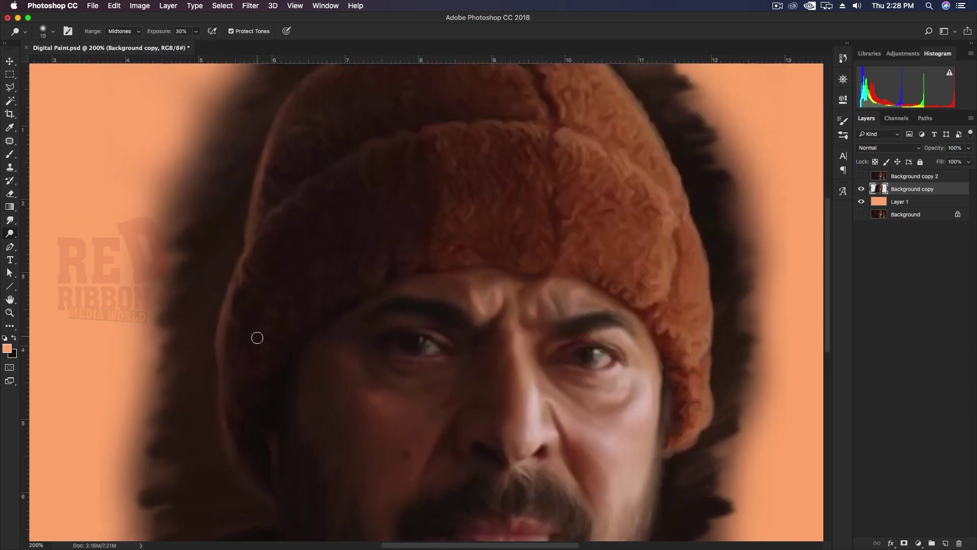
scroll(394, 142, up, 3)
- Lighten the hat edge at gentler 2% then 10% Exposure with a smaller brush
key(bracketleft)
key(bracketleft)
key(bracketleft)
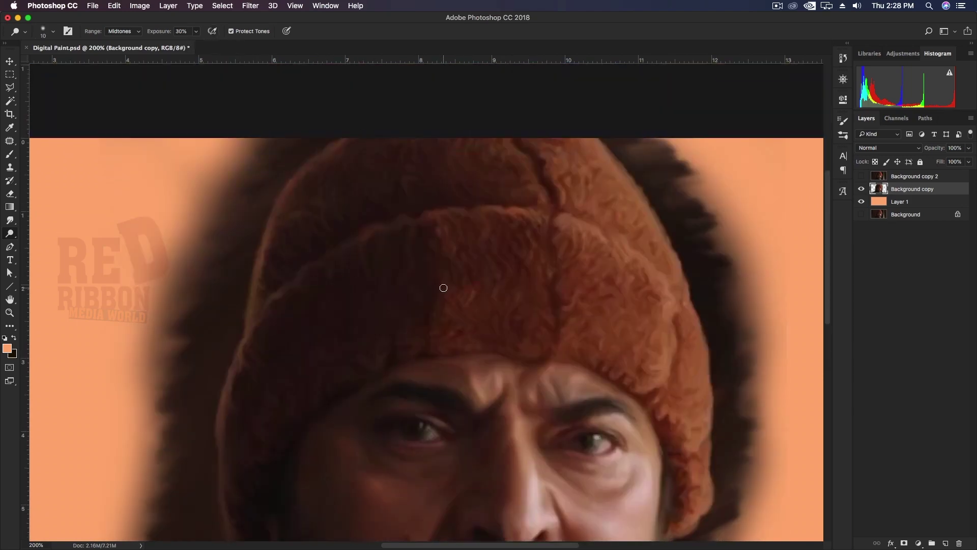
key(0)
key(2)
key(bracketright)
key(bracketright)
key(bracketright)
key(1)
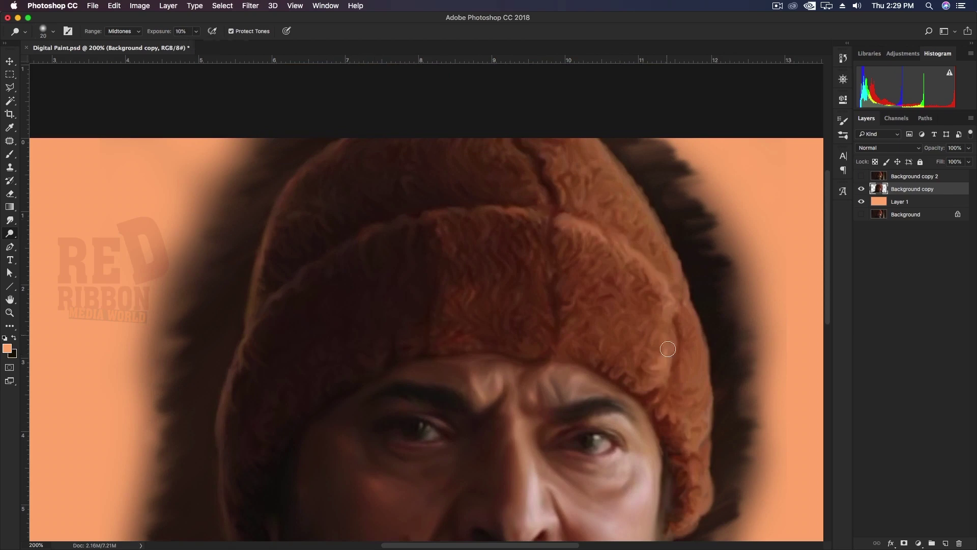
key(bracketleft)
key(bracketleft)
key(bracketleft)
scroll(663, 410, down, 5)
scroll(641, 197, up, 5)
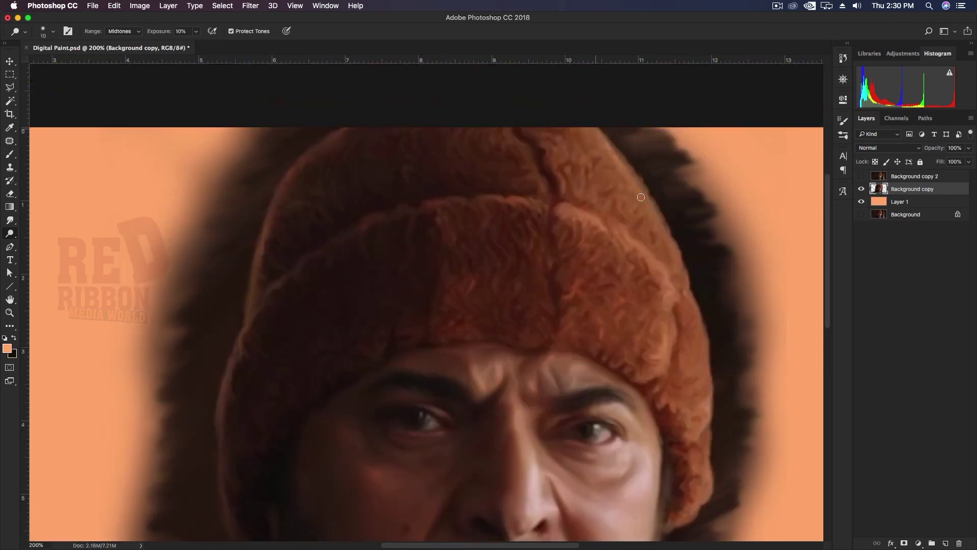
- Dodge the beanie folds with a larger brush at 17% Exposure, zooming out to check
key(super+minus)
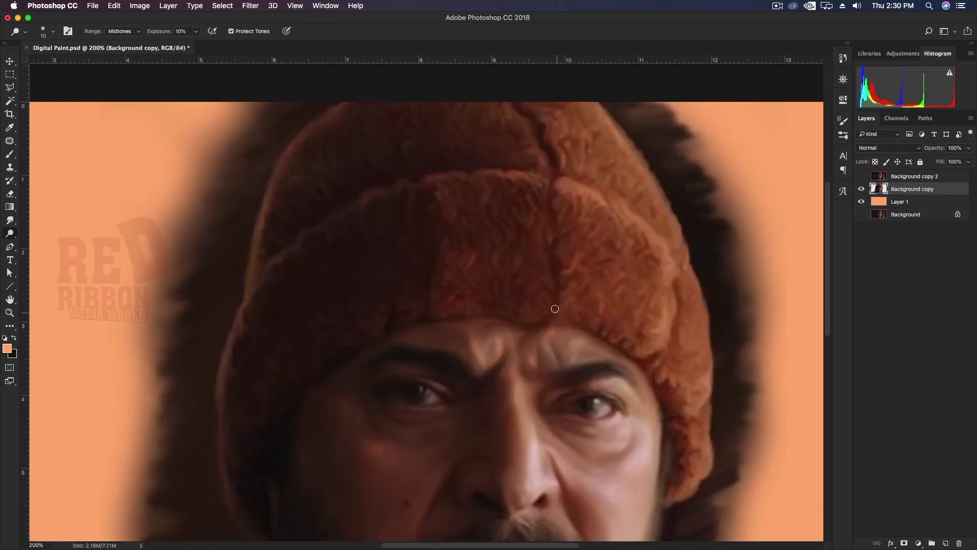
key(super+plus)
key(bracketright)
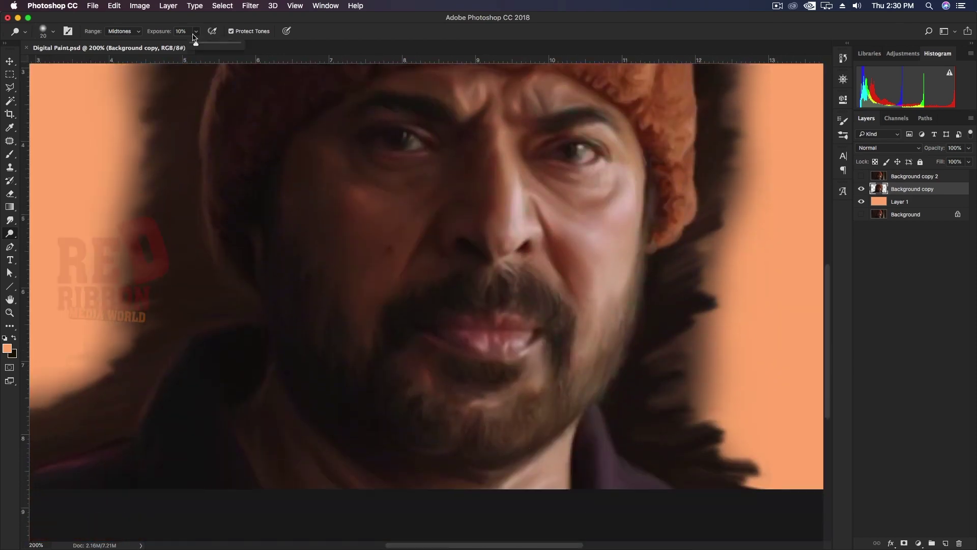
key(1)
key(7)
key(super+minus)
key(super+minus)
key(super+plus)
key(super+plus)
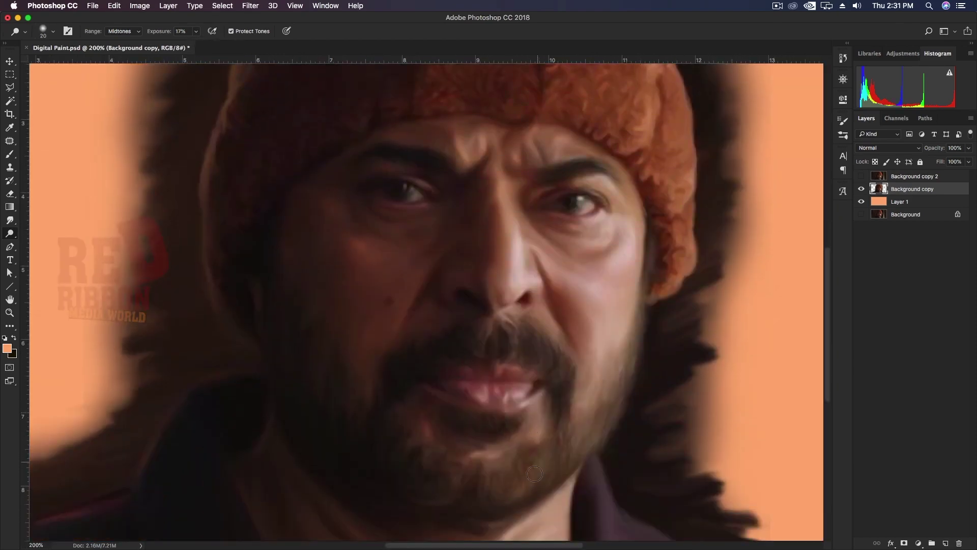
- Finish brightening the knit texture, toggling zoom to compare against the whole portrait
scroll(677, 204, up, 5)
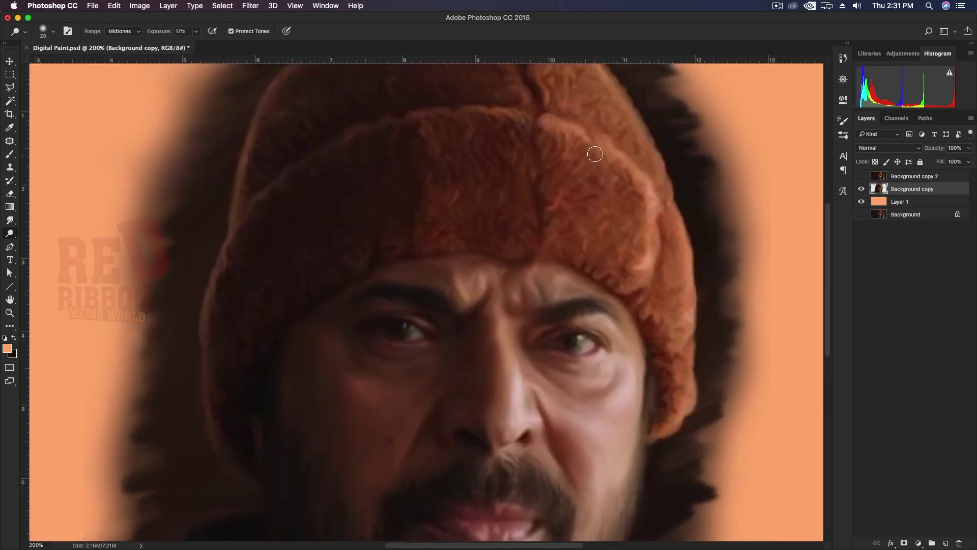
scroll(586, 158, up, 2)
scroll(549, 240, up, 7)
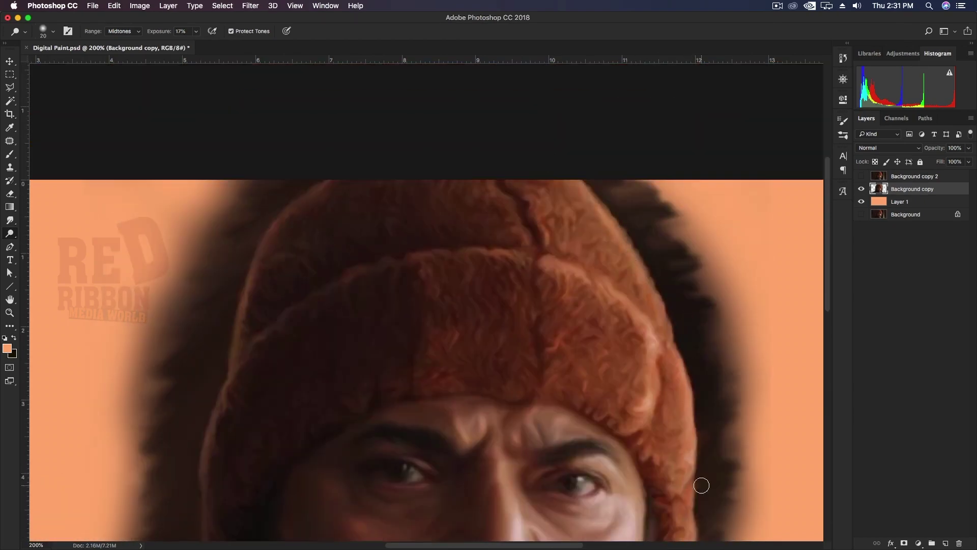
key(super+minus)
key(super+plus)
key(super+plus)
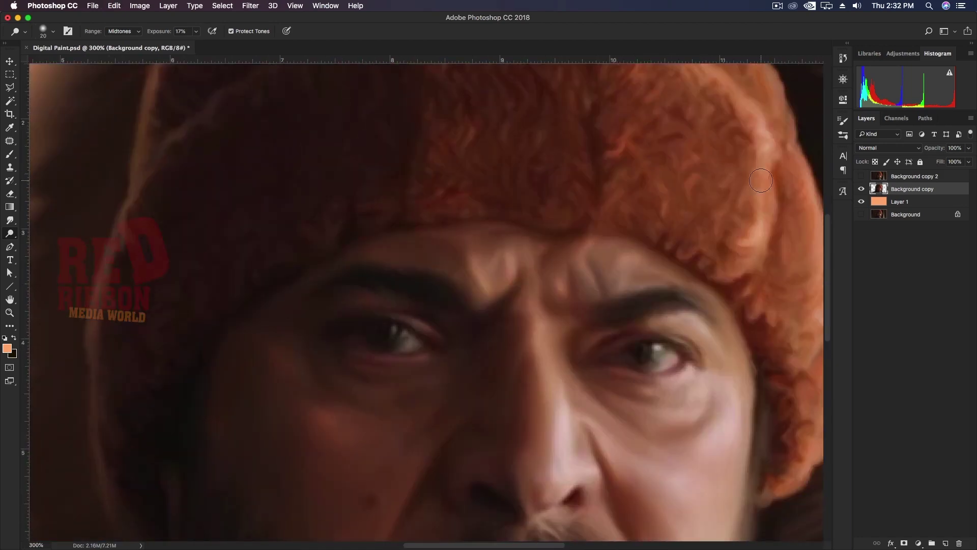
key(super+minus)
key(super+minus)
key(super+minus)
key(super+minus)
key(super+plus)
key(bracketright)
key(bracketright)
key(bracketright)
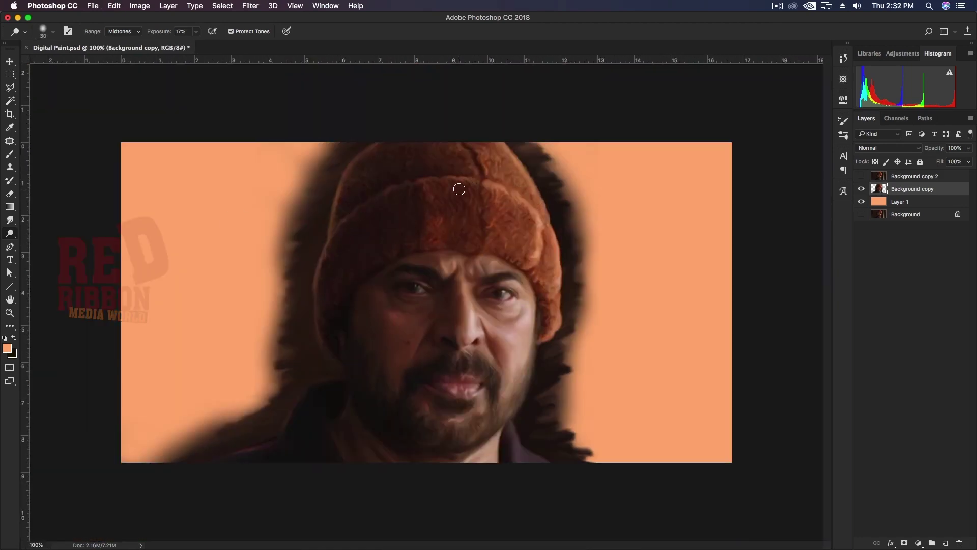
- Dodge the mouth and chin with a small brush
key(super+plus)
key(super+plus)
key(bracketleft)
key(bracketleft)
key(bracketleft)
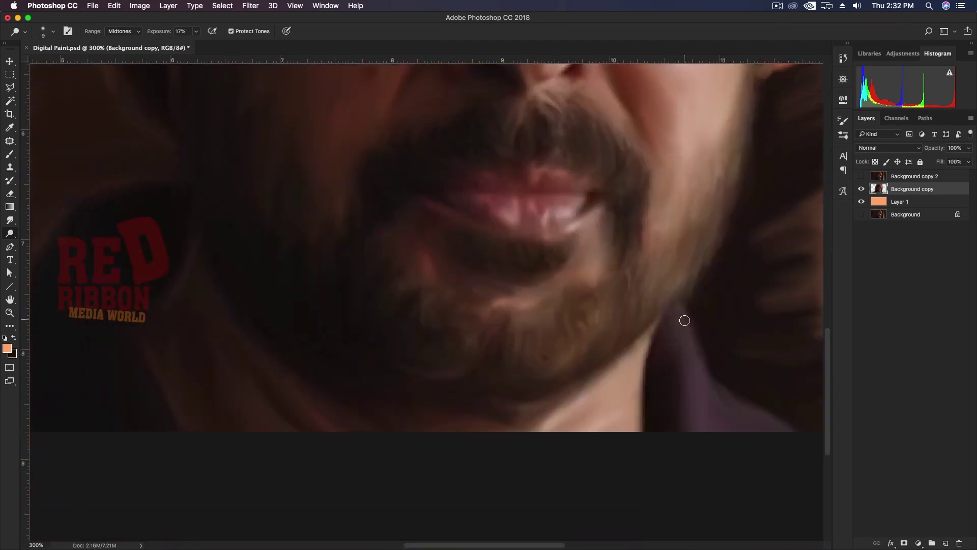
key(super+minus)
key(super+minus)
key(super+plus)
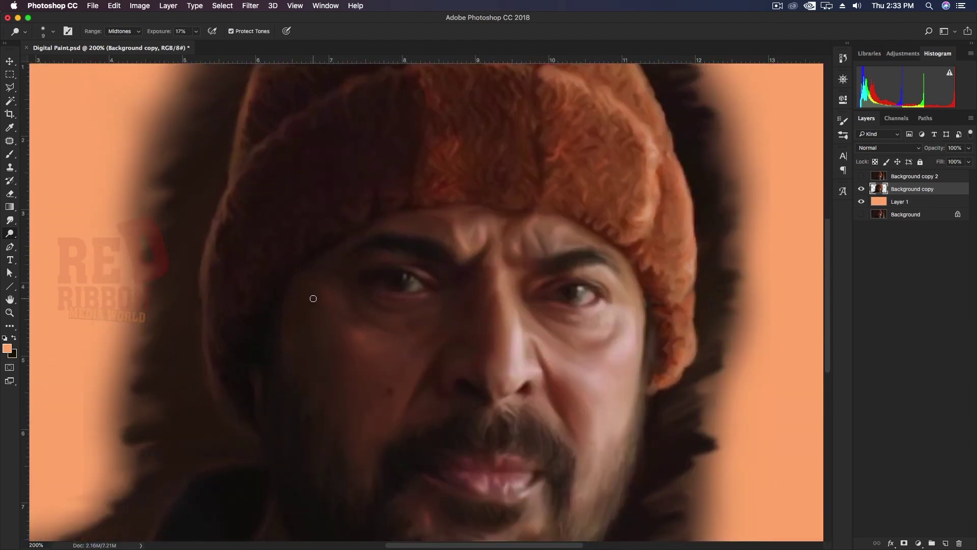
- Smudge the paint around the face with a smaller Smudge brush
key(super+equal)
click(9, 220)
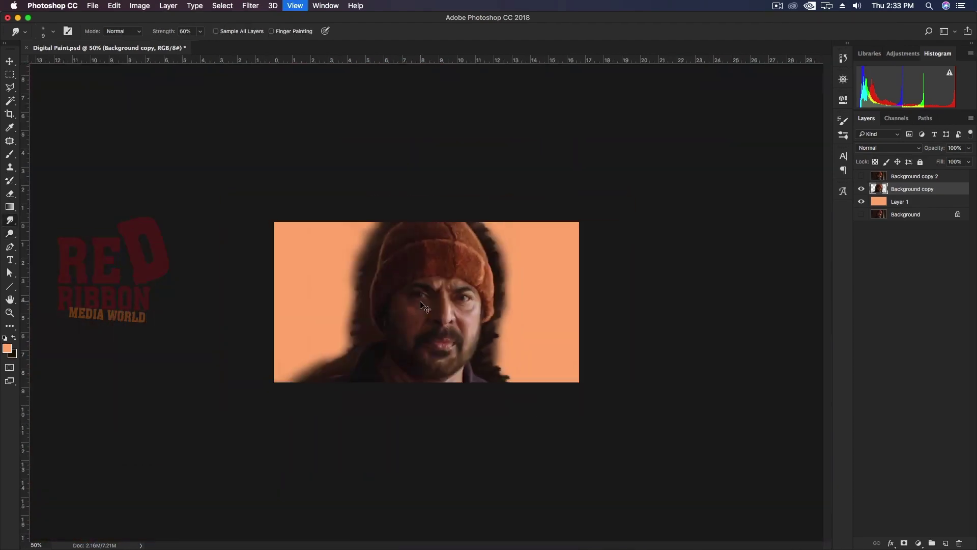
key(bracketleft)
key(bracketleft)
key(bracketleft)
scroll(684, 275, up, 2)
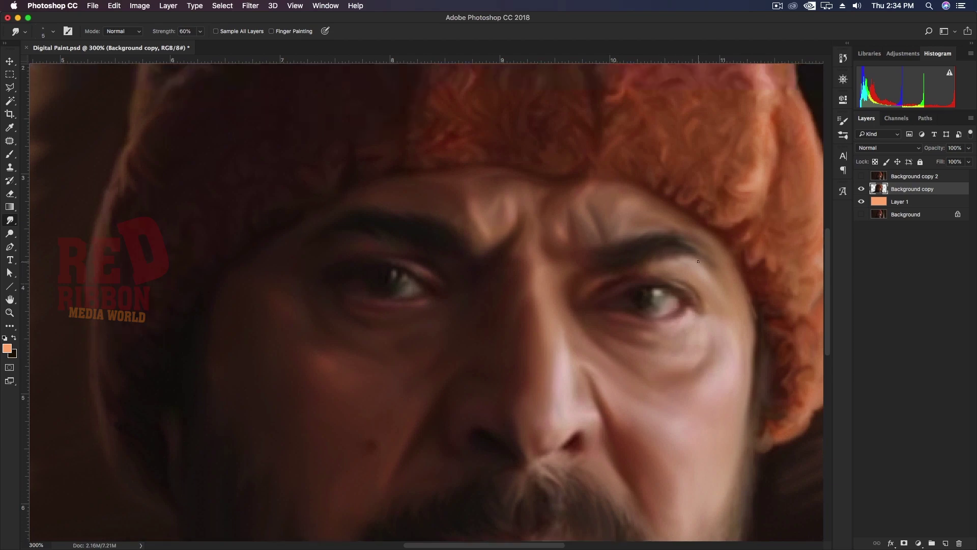
key(super+1)
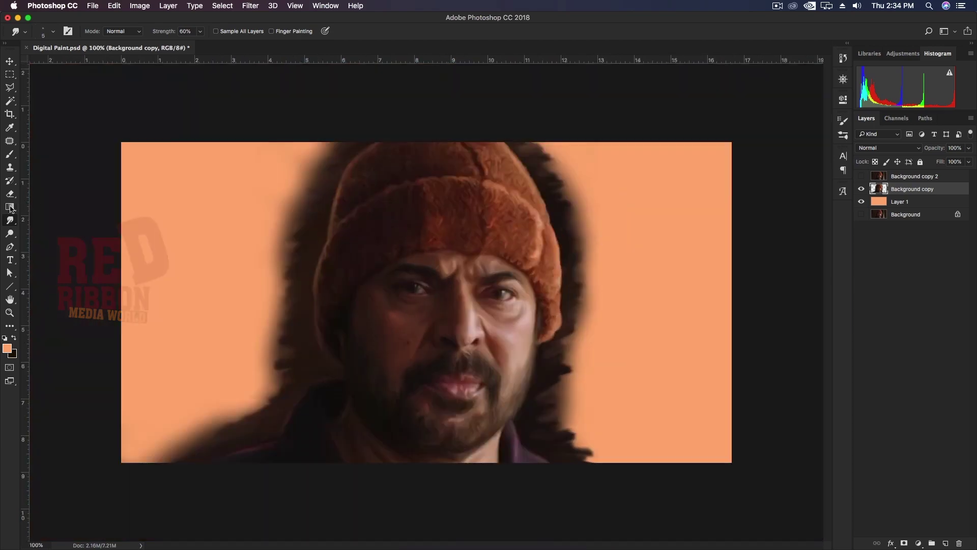
- Burn the shadows darker and dodge the eye highlights lighter
key(shift+o)
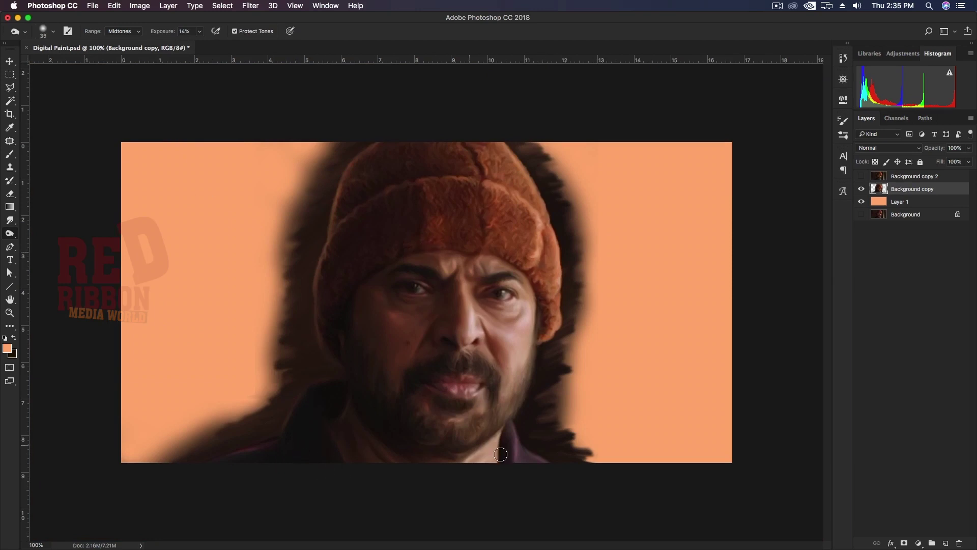
key(shift+o)
key(super+plus)
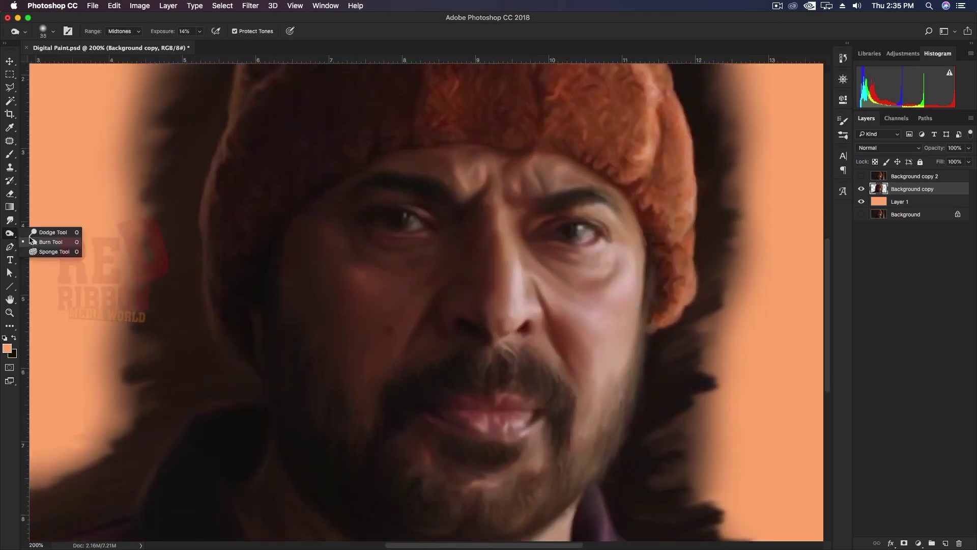
key(super+1)
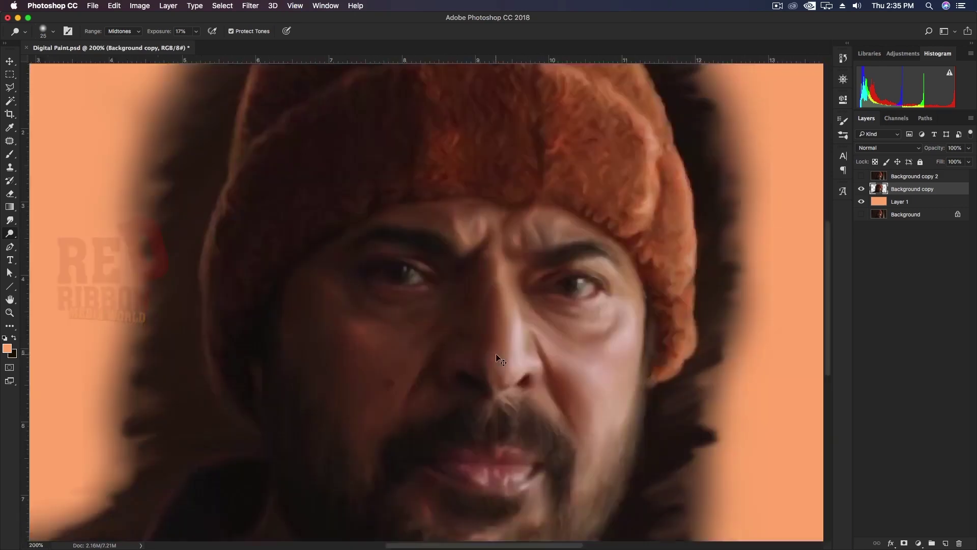
key(i)
- Apply Levels to the face layer, nudging the white point, midtones and blacks
key(super+l)
drag(833, 323, 825, 324)
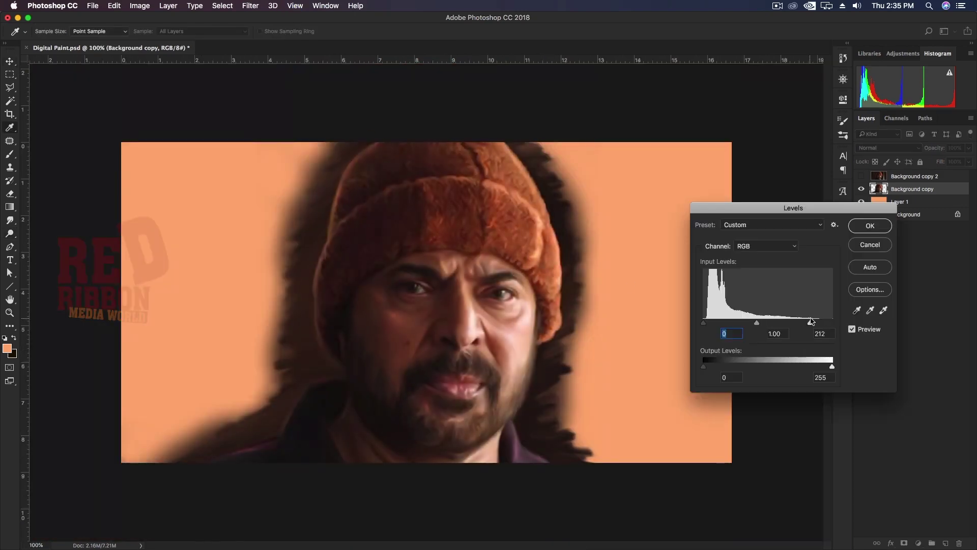
drag(764, 323, 768, 322)
drag(704, 322, 704, 323)
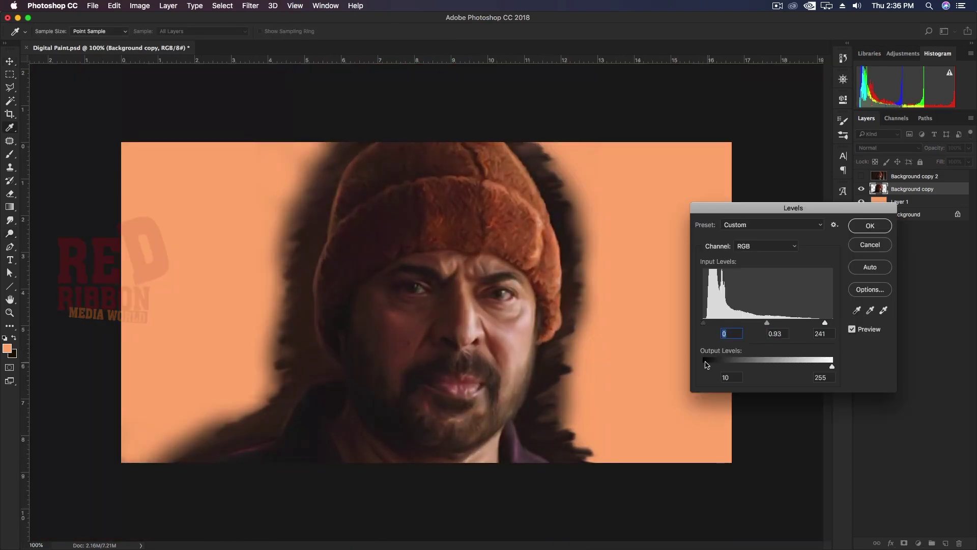
drag(833, 367, 820, 367)
drag(768, 323, 763, 323)
click(853, 329)
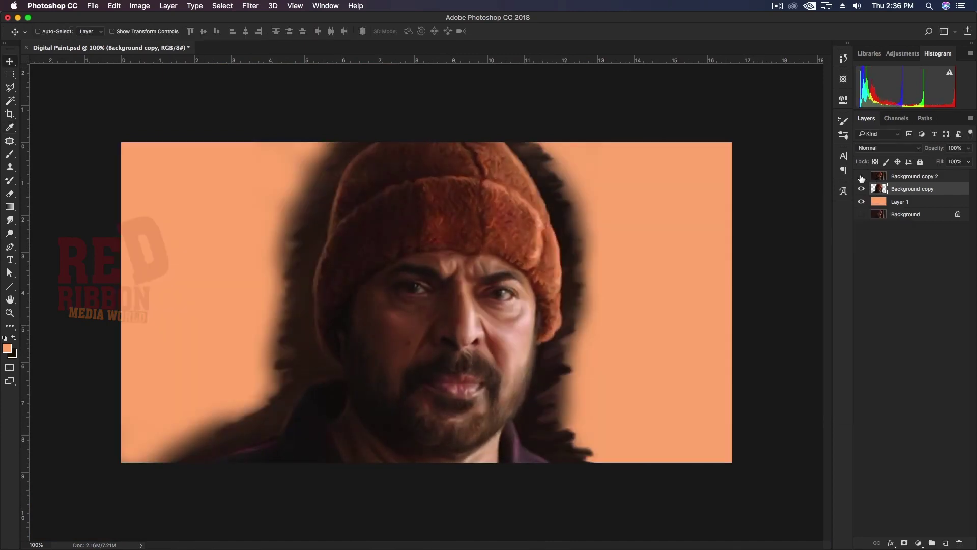
- Apply Shadows/Highlights with Highlights Amount 8%, comparing the preview before confirming
click(140, 6)
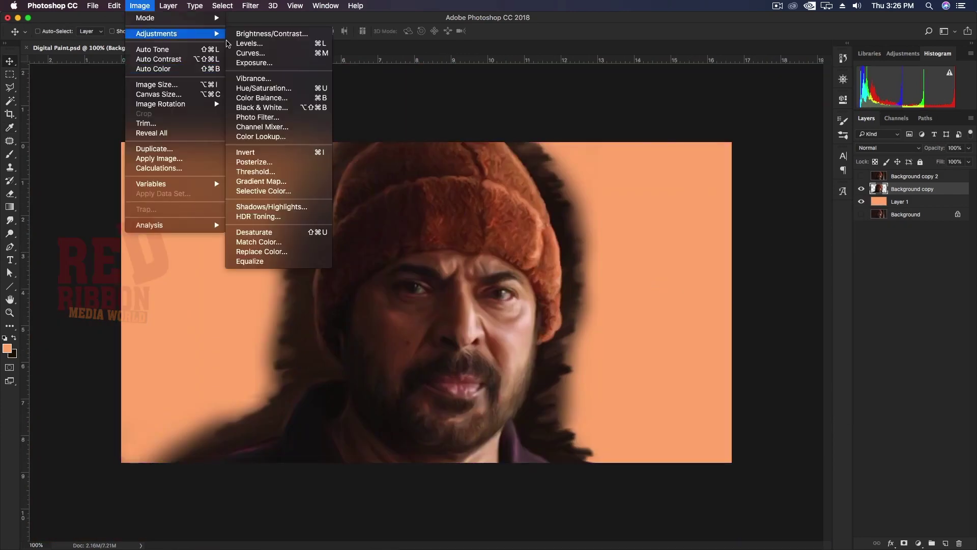
click(273, 210)
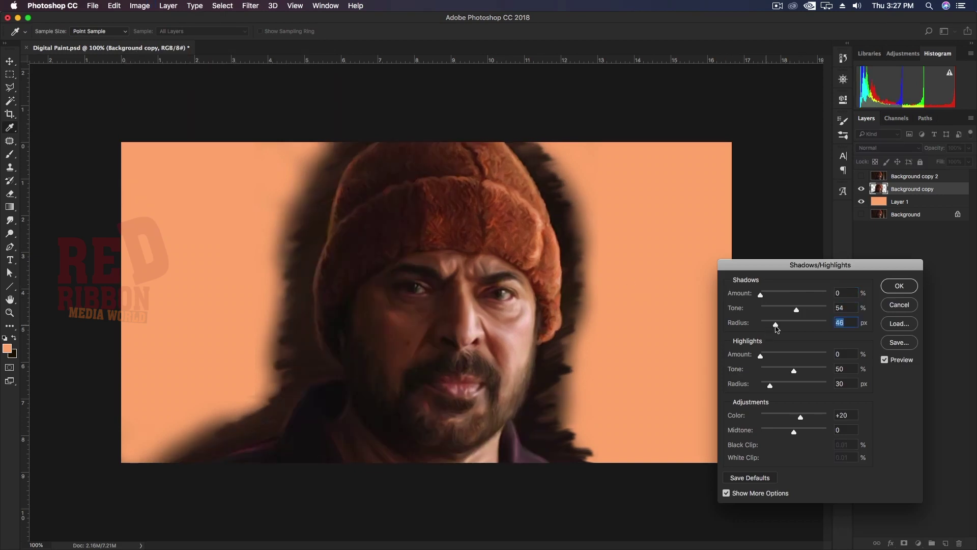
mouse_move(761, 359)
mouse_down()
mouse_move(801, 373)
mouse_move(792, 388)
mouse_move(759, 385)
mouse_up()
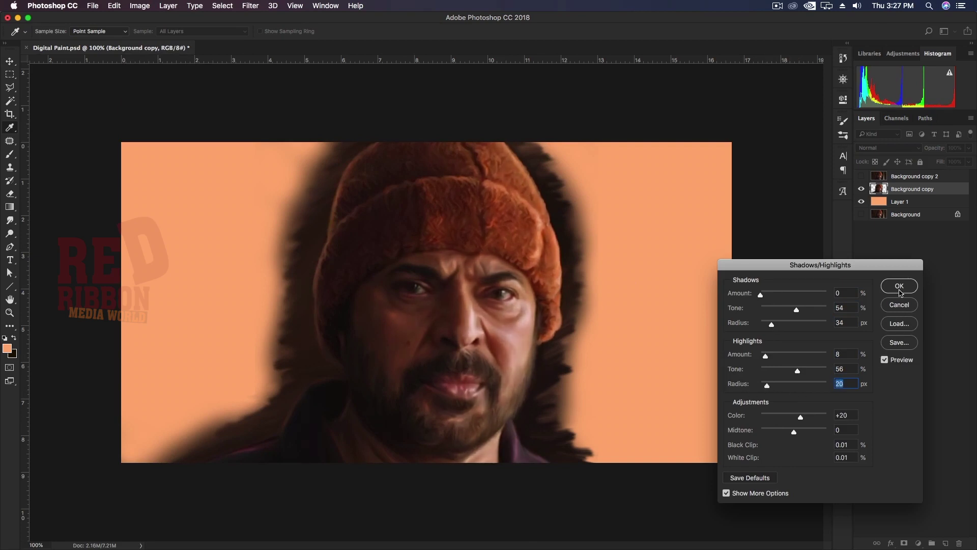
click(885, 360)
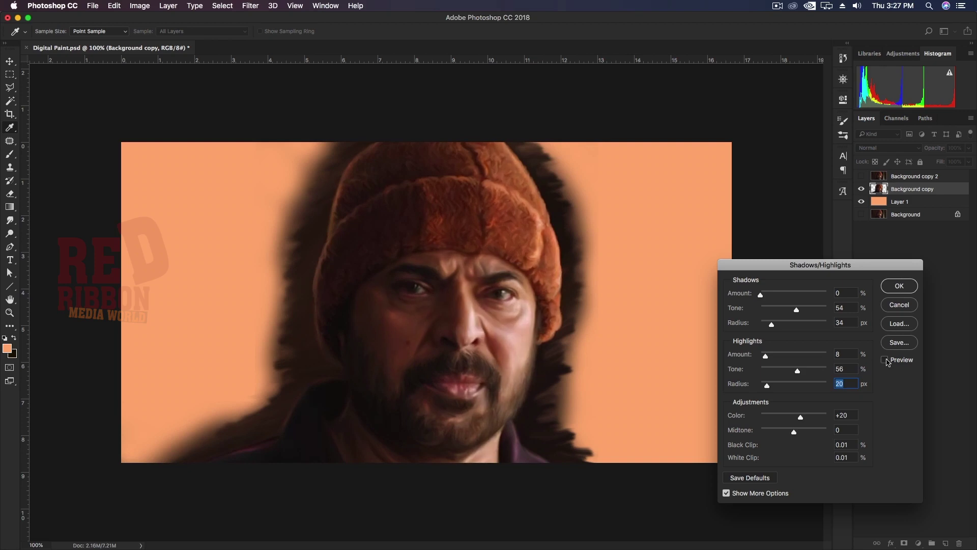
click(885, 360)
click(899, 286)
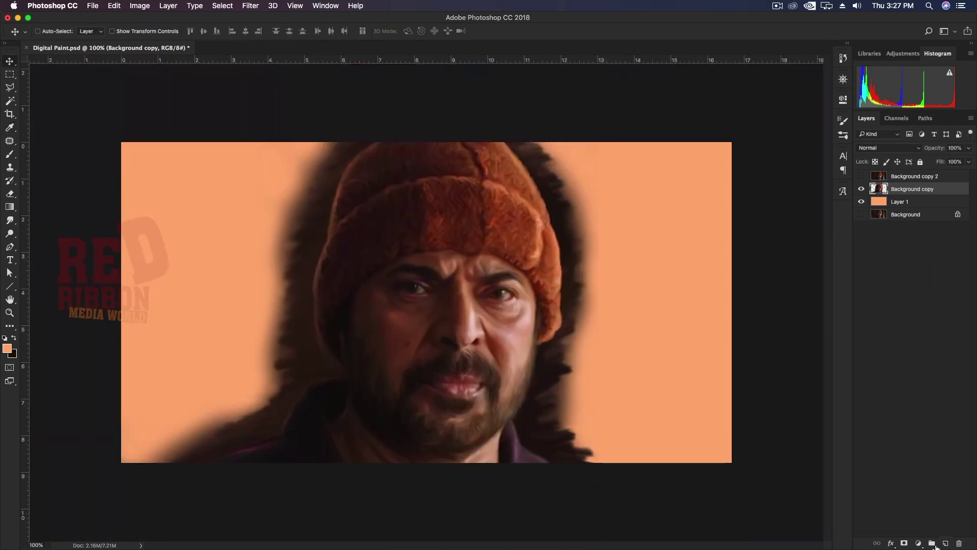
- Add a new layer above the face set to Overlay blend mode
key(v)
key(ctrl+shift+alt+n)
click(888, 147)
click(888, 226)
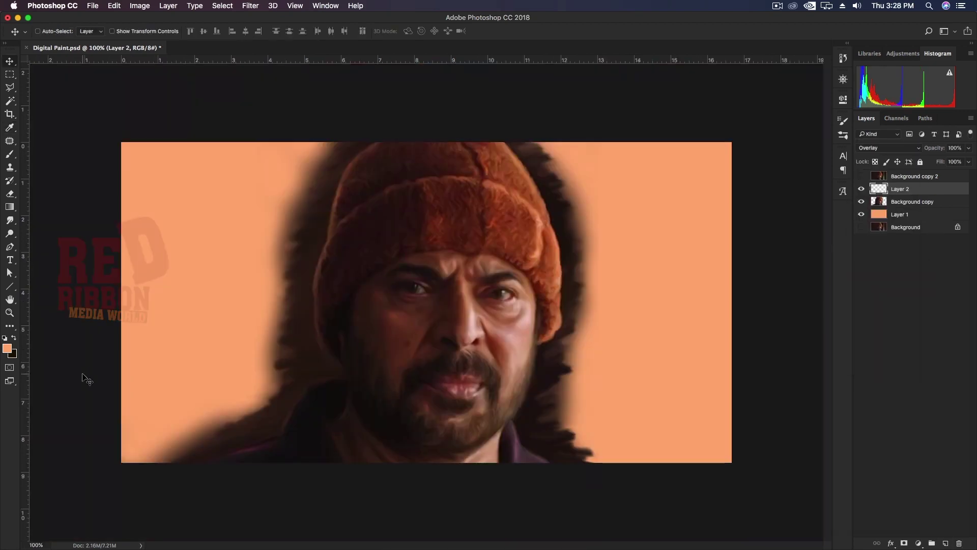
key(ctrl+plus)
- Set the foreground colour to a pink-red shade
click(7, 348)
drag(784, 234, 784, 132)
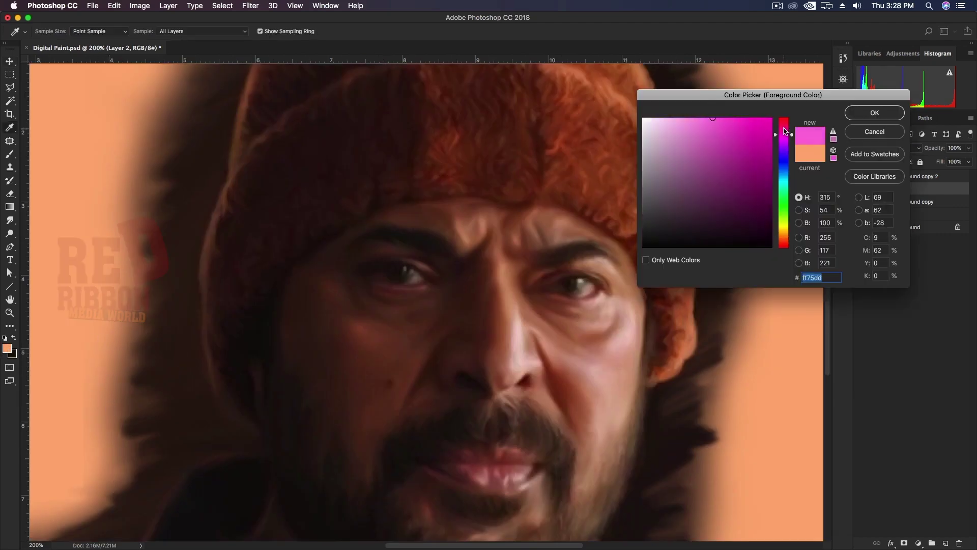
click(750, 120)
key(Return)
- Select the Brush tool with a soft round preset
key(b)
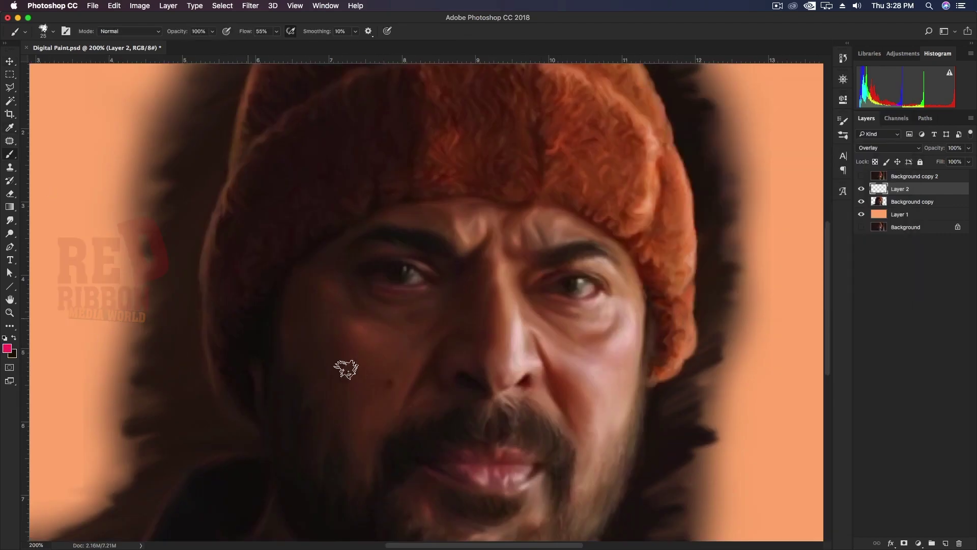
click(44, 31)
click(275, 162)
key(Return)
- Glaze the left cheek with pink-red at 40% opacity using an enlarged brush
key(bracketright)
key(bracketright)
key(bracketright)
key(4)
key(shift+0)
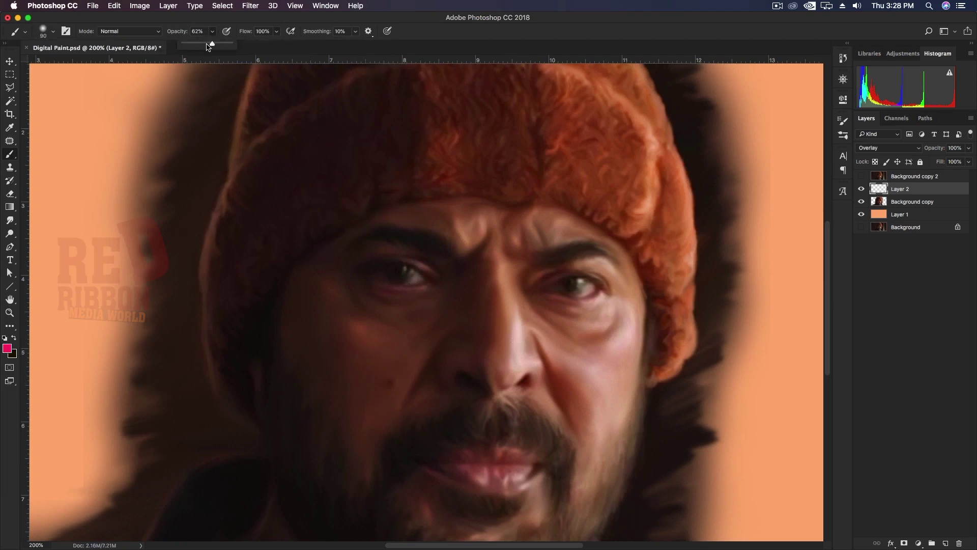
drag(356, 334, 419, 338)
key(ctrl+minus)
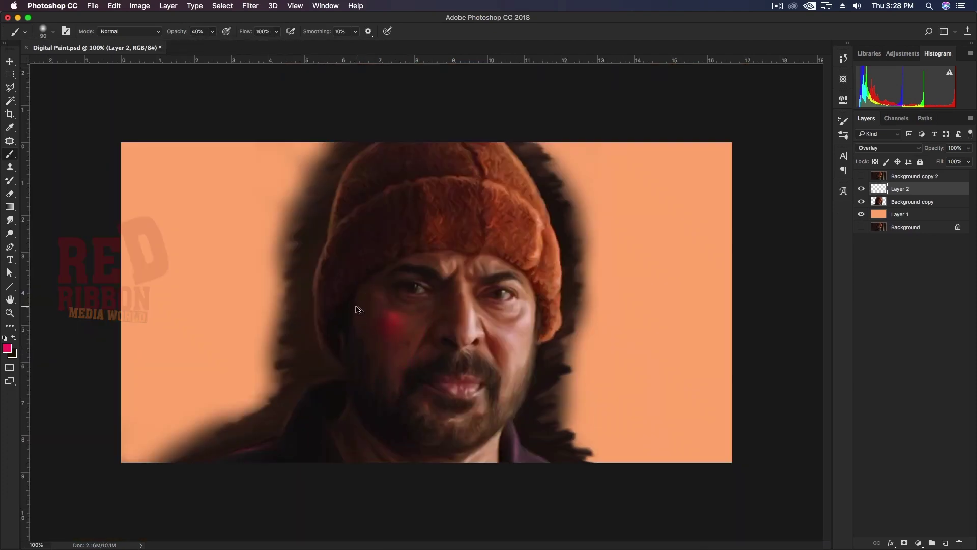
click(212, 31)
drag(410, 319, 389, 327)
key(super+plus)
key(super+minus)
- Set an orange foreground colour, then swap back to pink-red and start picking a magenta hue
click(14, 337)
click(778, 161)
click(875, 113)
key(bracketright)
click(14, 337)
click(7, 348)
- Try magenta and then purple as the foreground colour
click(788, 142)
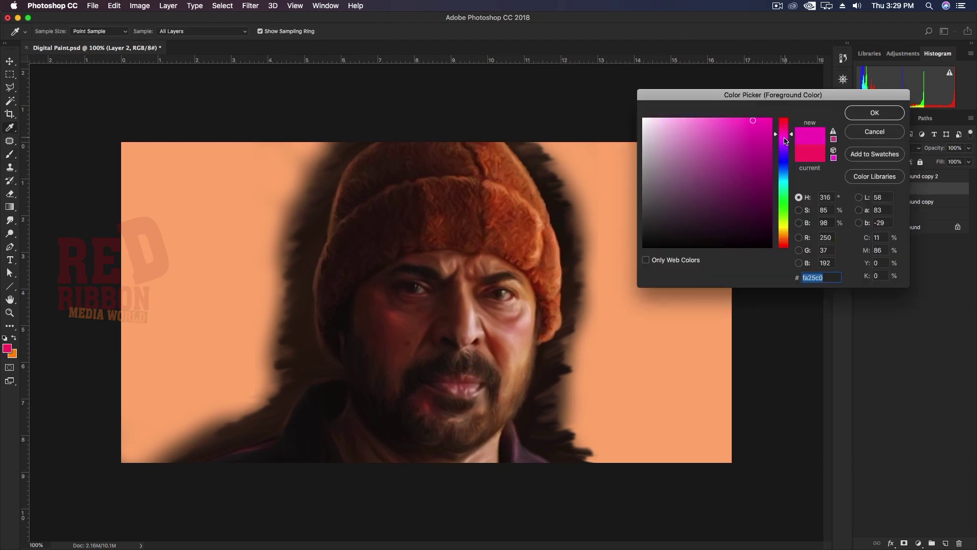
click(873, 112)
click(7, 348)
click(788, 124)
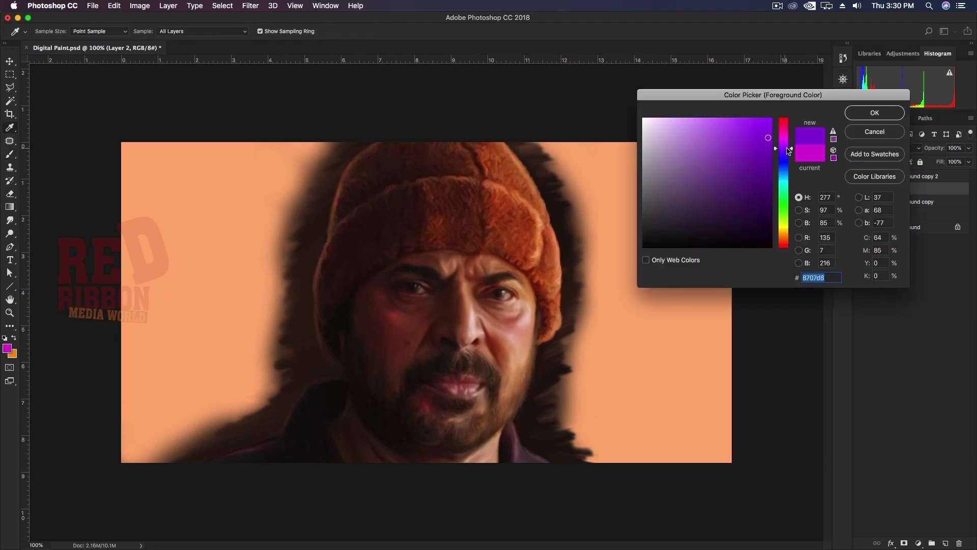
click(872, 111)
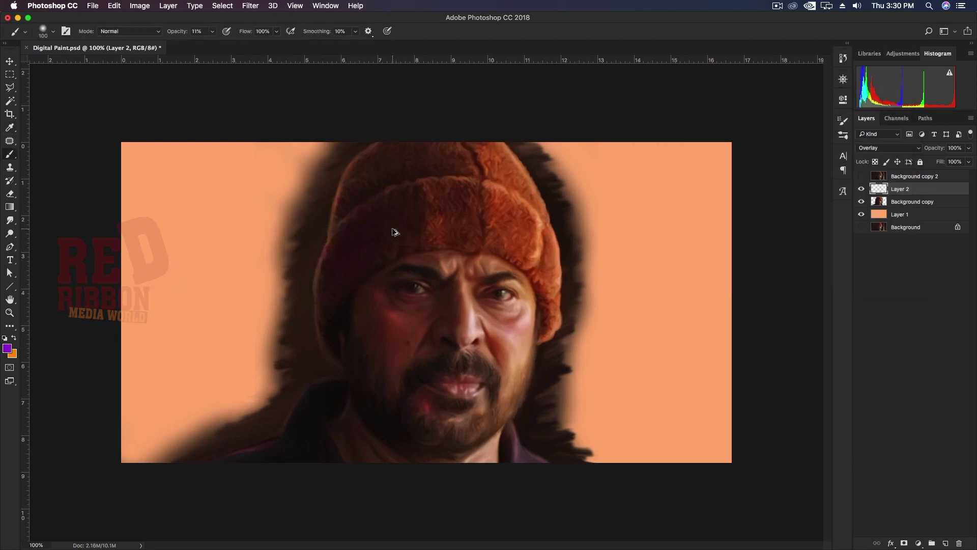
- Pick a green foreground colour and go back to brushing
click(7, 349)
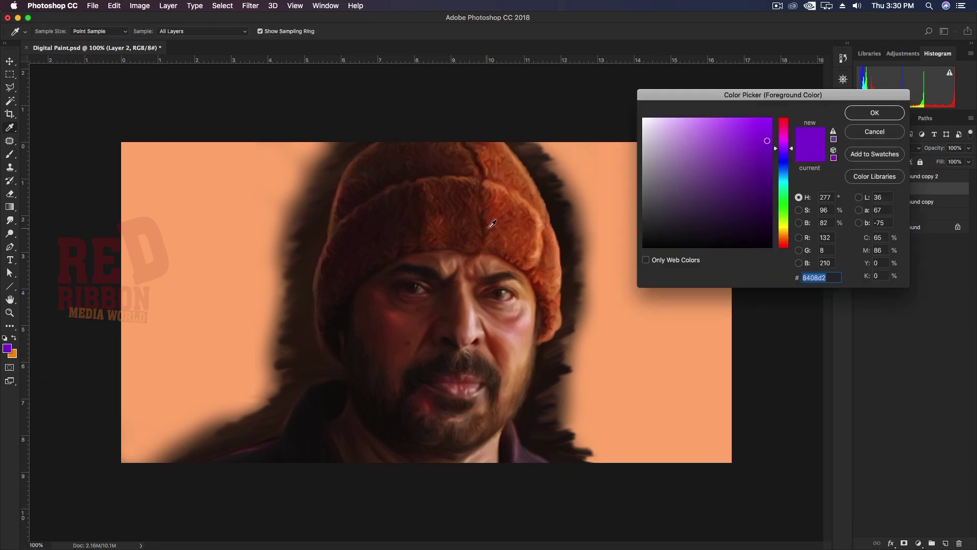
click(786, 210)
click(714, 170)
key(Return)
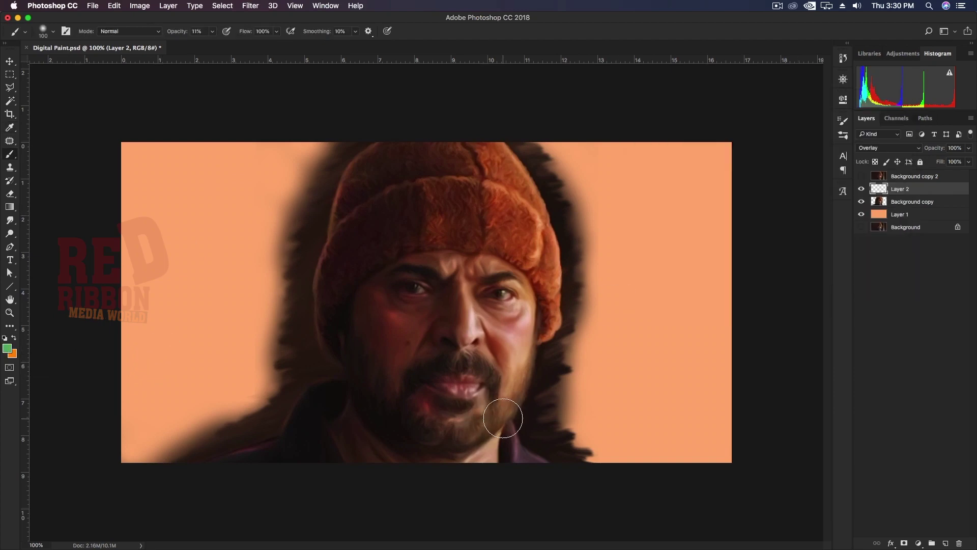
scroll(459, 447, up, 1)
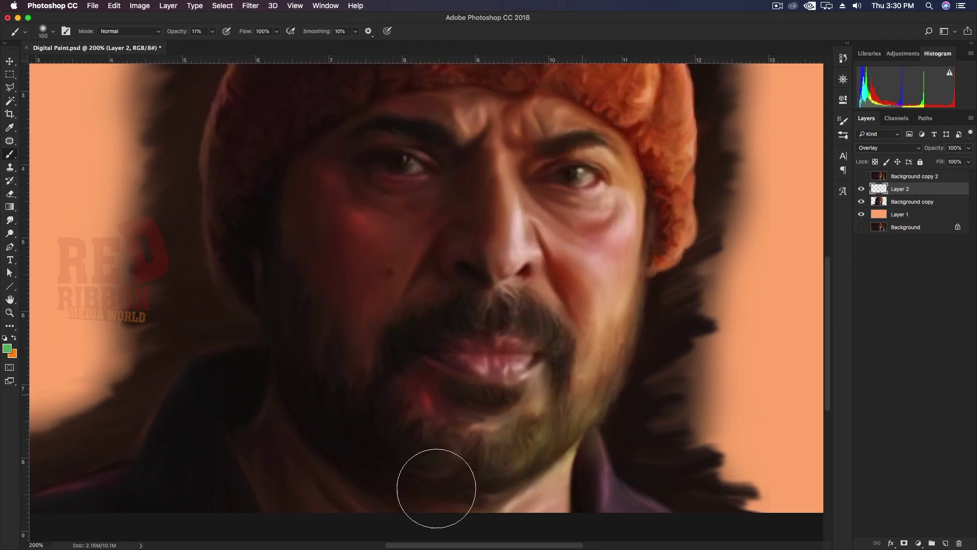
scroll(480, 369, up, 1)
scroll(667, 316, down, 2)
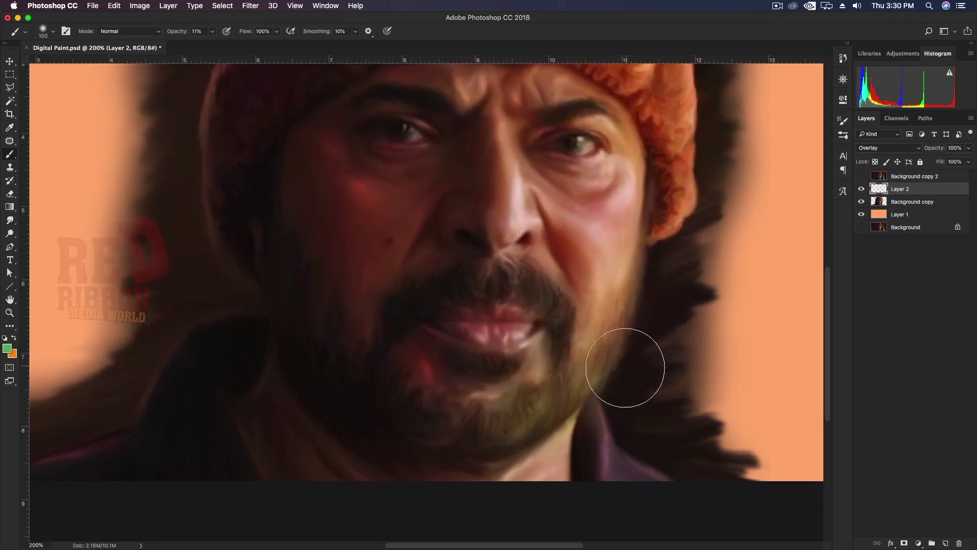
- Switch the foreground colour to a teal shade
click(7, 348)
click(786, 171)
click(731, 138)
click(875, 113)
scroll(331, 412, up, 1)
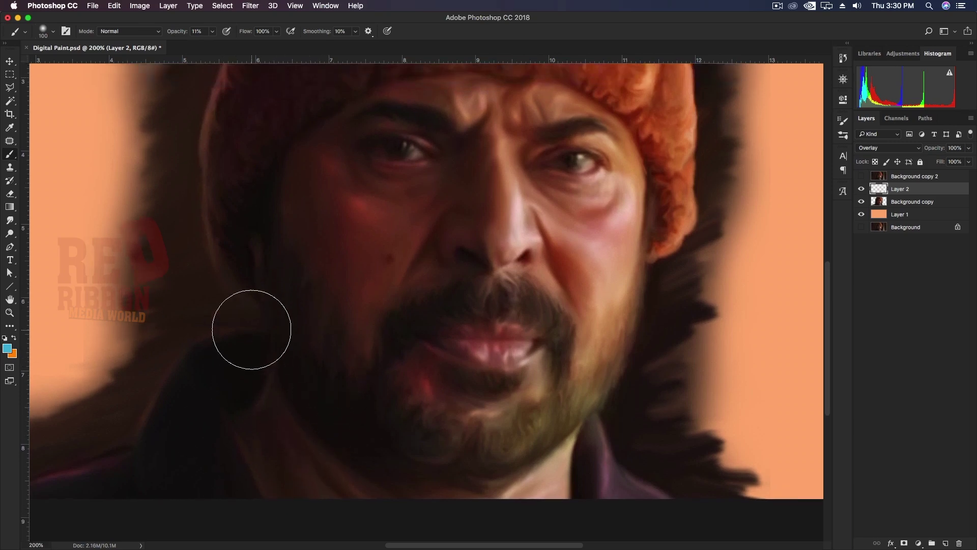
- Shrink the brush to a finer 35 px size
key(bracketleft)
key(bracketleft)
key(bracketleft)
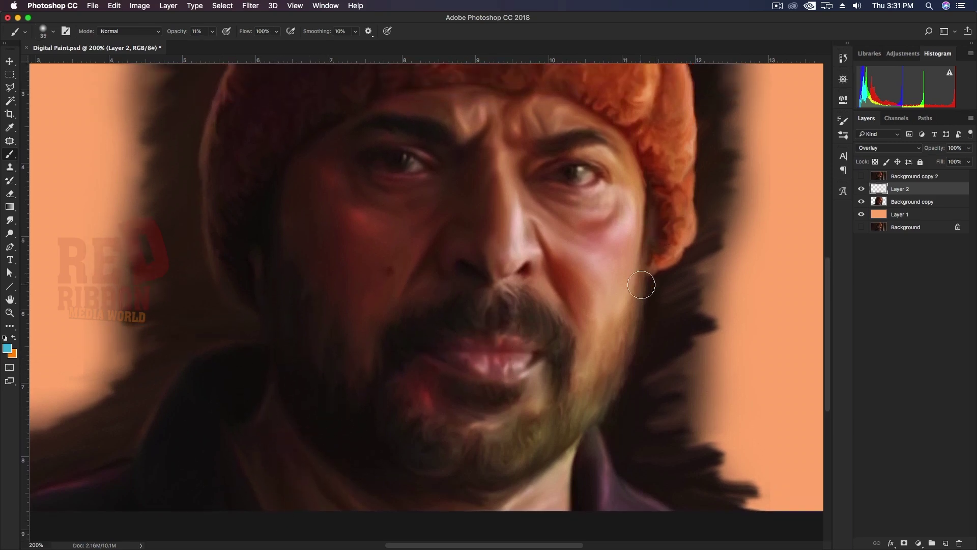
scroll(645, 253, down, 3)
scroll(474, 352, up, 1)
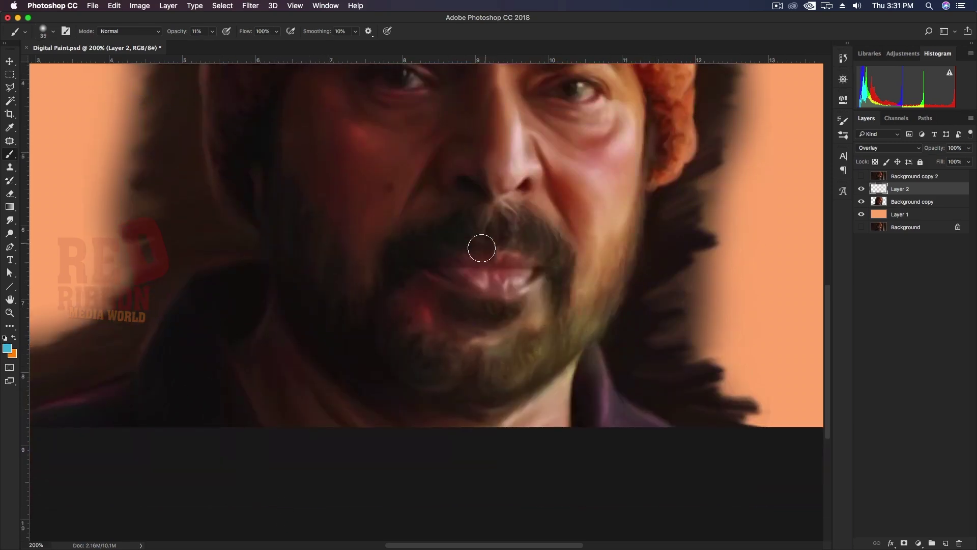
scroll(448, 245, down, 1)
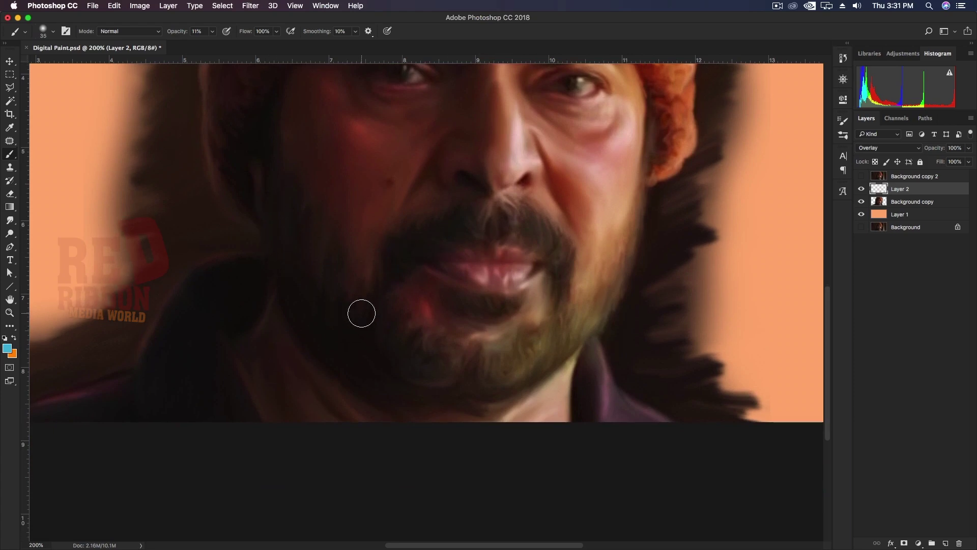
scroll(432, 275, up, 2)
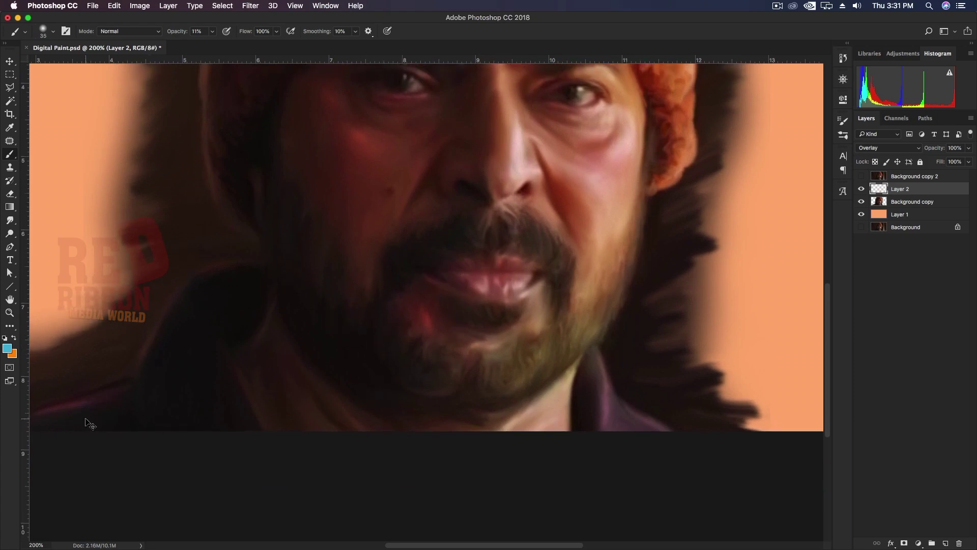
scroll(265, 336, up, 10)
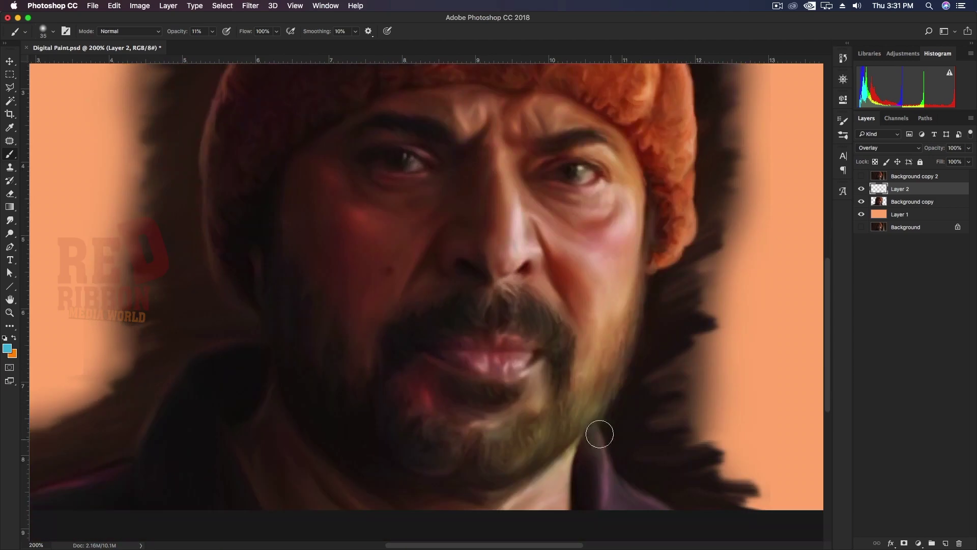
scroll(366, 376, up, 5)
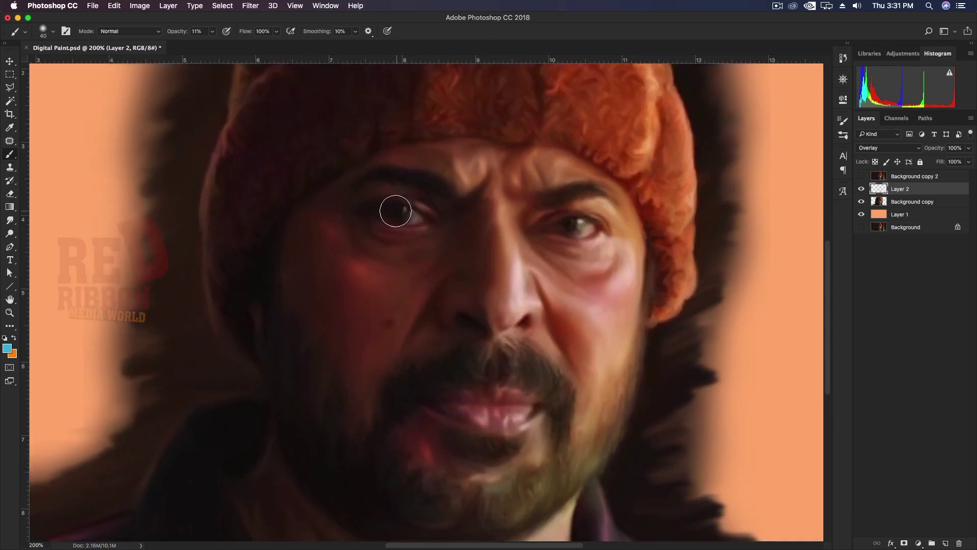
scroll(445, 222, down, 5)
scroll(440, 219, down, 5)
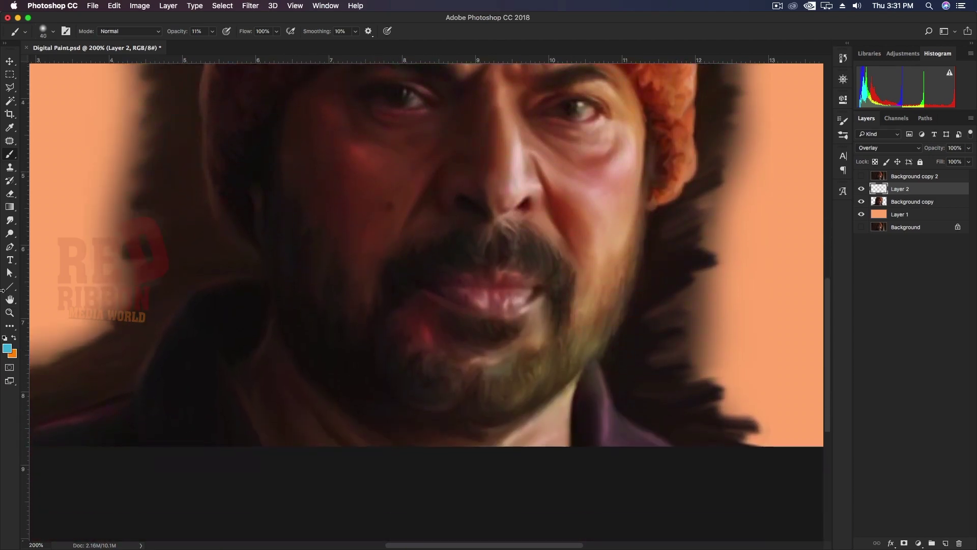
- Load the brush with a dark purple foreground colour
click(7, 348)
drag(781, 150, 780, 143)
click(761, 204)
key(Return)
scroll(179, 382, up, 3)
scroll(245, 227, up, 5)
- Swap the foreground and background colours and return to the Brush tool
scroll(304, 214, up, 1)
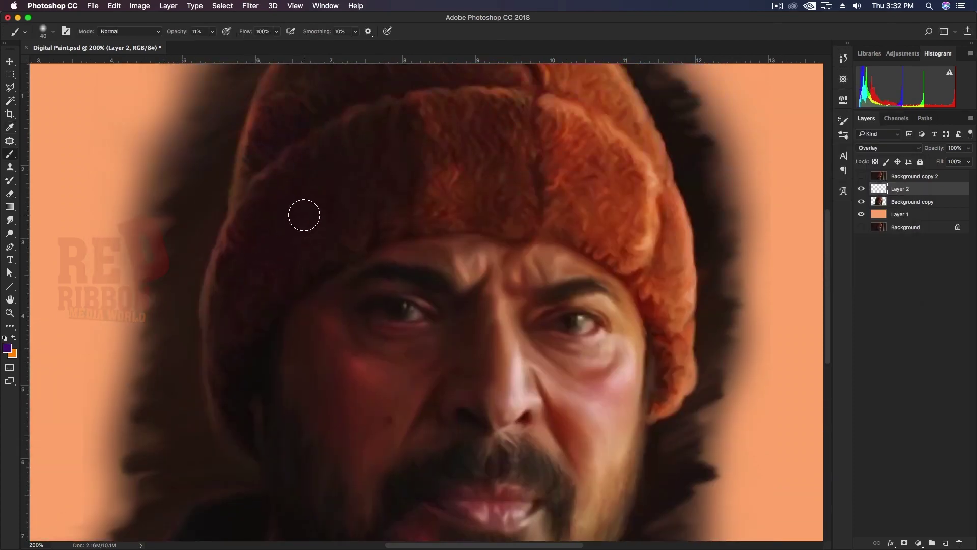
scroll(255, 290, down, 4)
scroll(596, 527, down, 2)
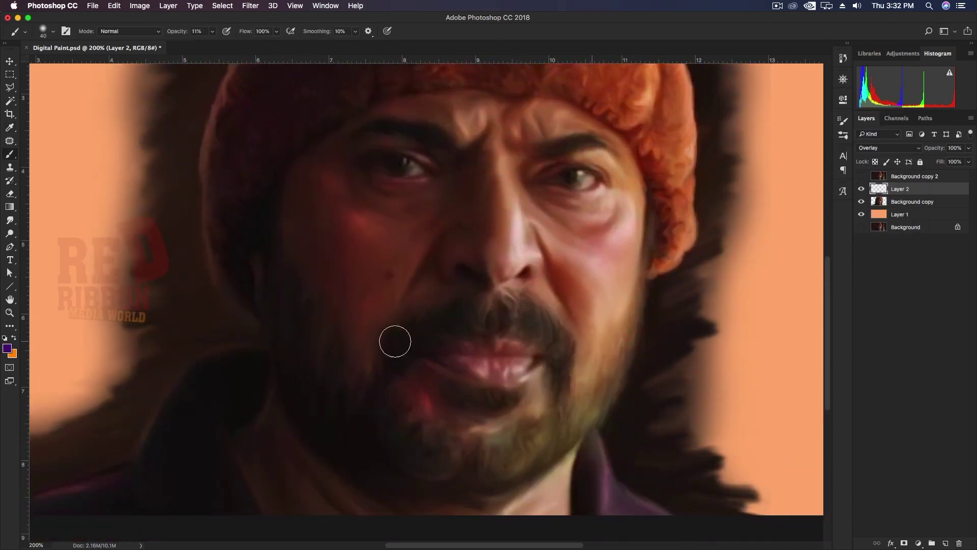
scroll(429, 251, up, 2)
scroll(407, 244, down, 3)
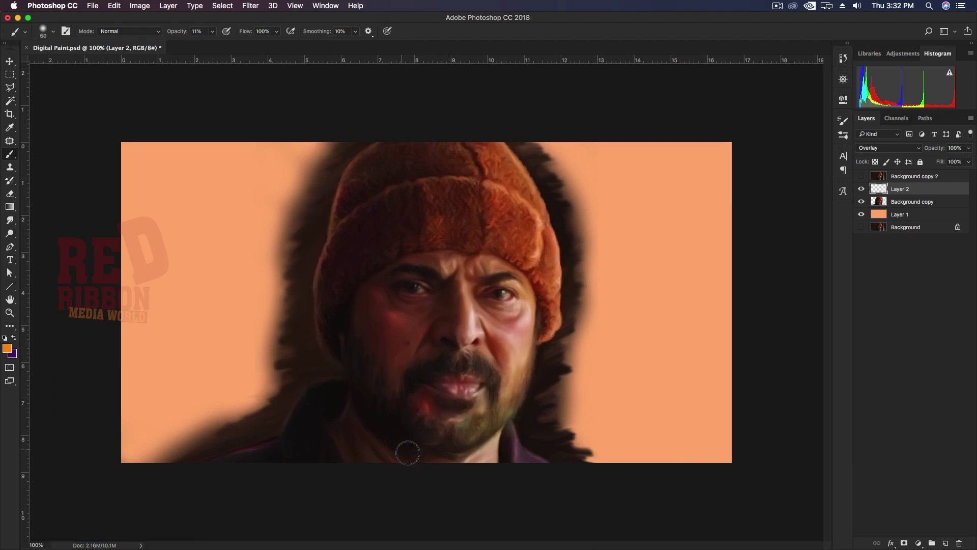
key(v)
scroll(443, 300, up, 2)
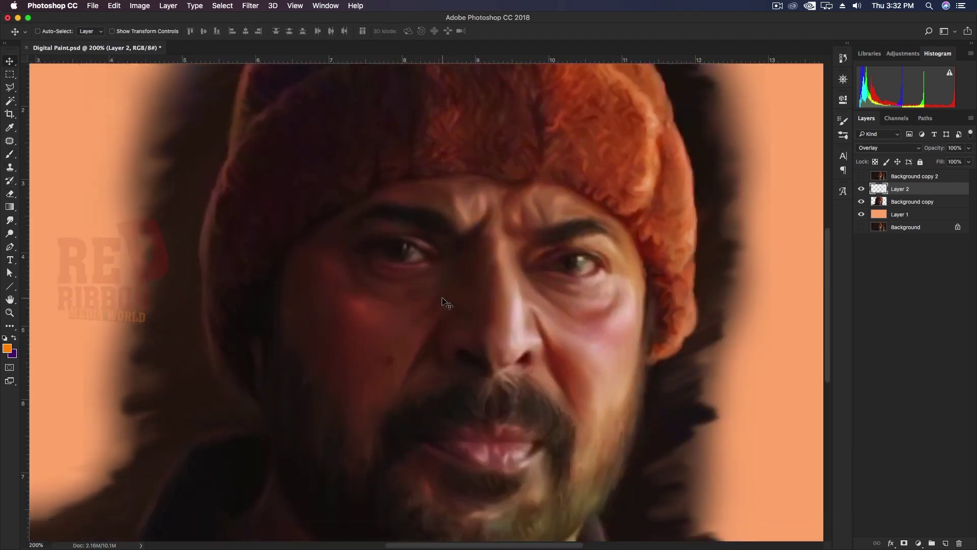
scroll(443, 302, down, 1)
key(x)
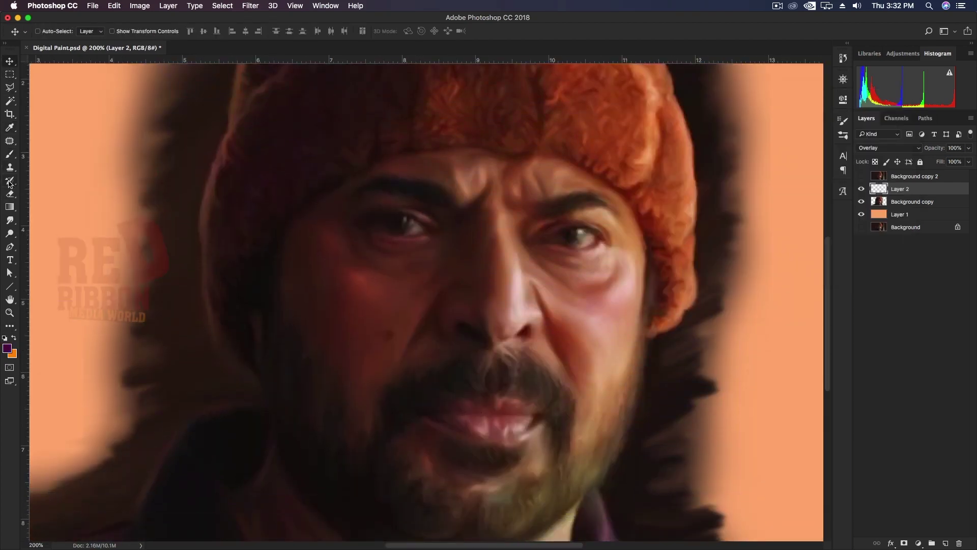
key(b)
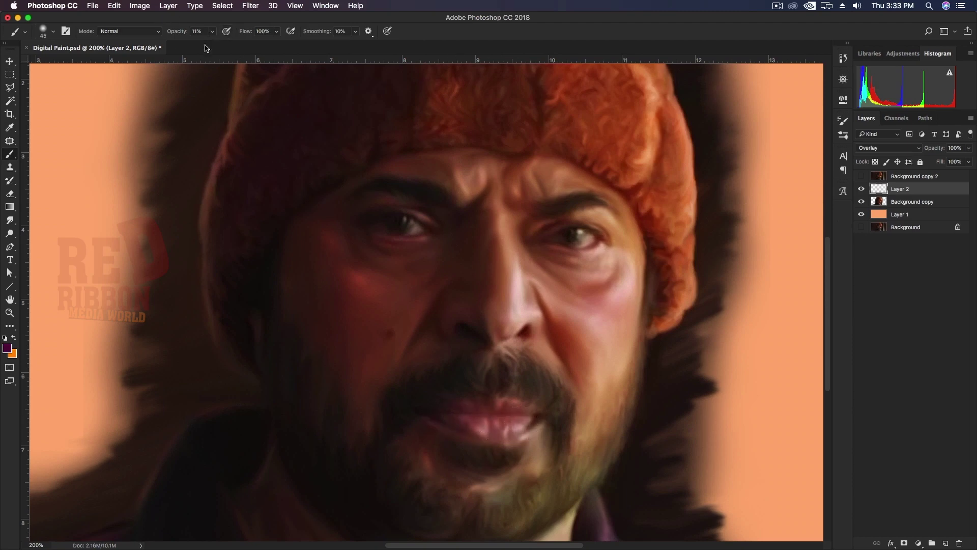
- Set brush opacity to 26% and choose a crimson foreground colour
key(2)
key(6)
click(7, 349)
click(764, 158)
click(873, 109)
click(213, 31)
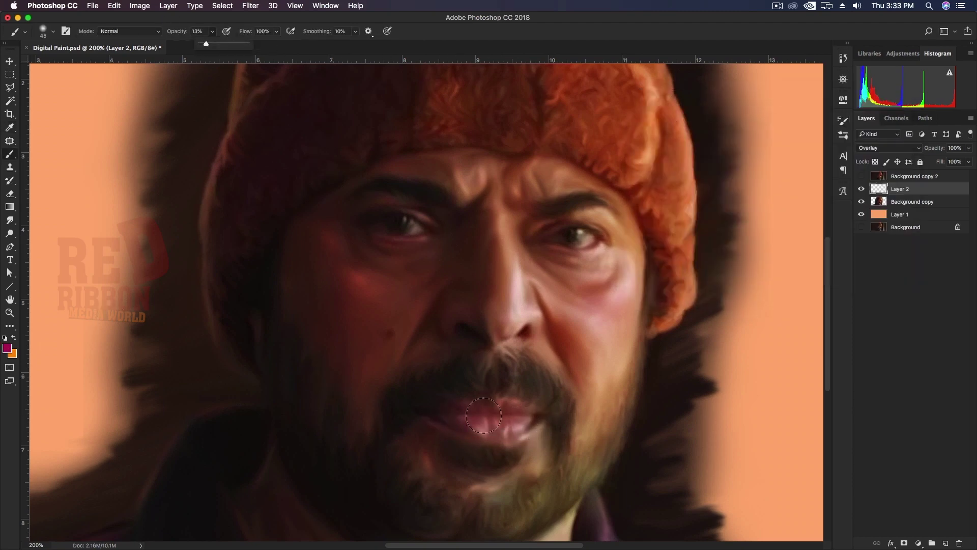
- Keep crimson and lower the brush opacity to 8%
key(super+minus)
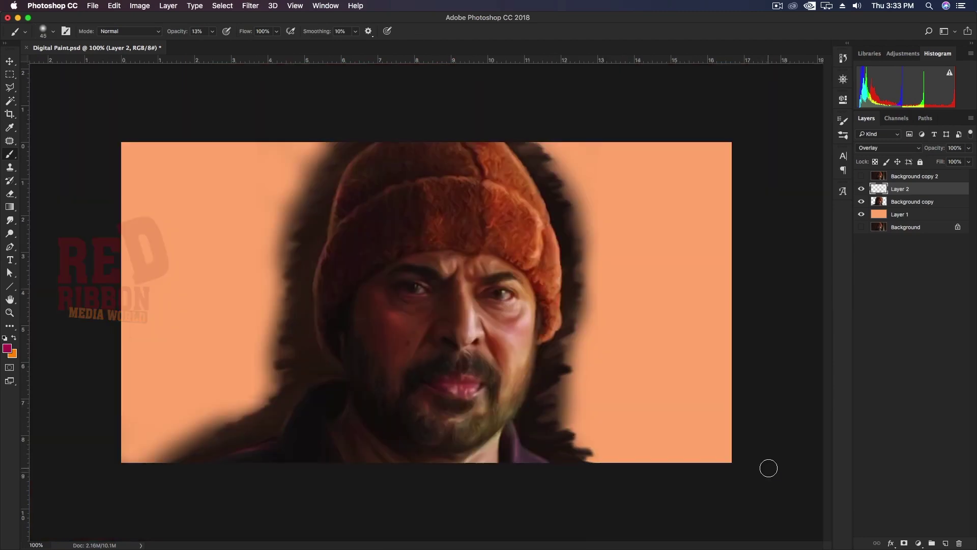
key(super+plus)
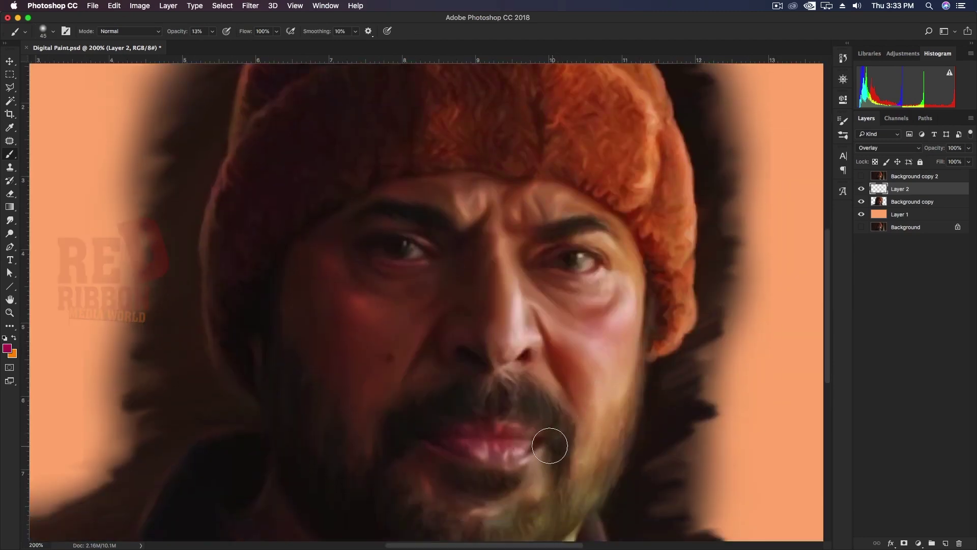
click(7, 349)
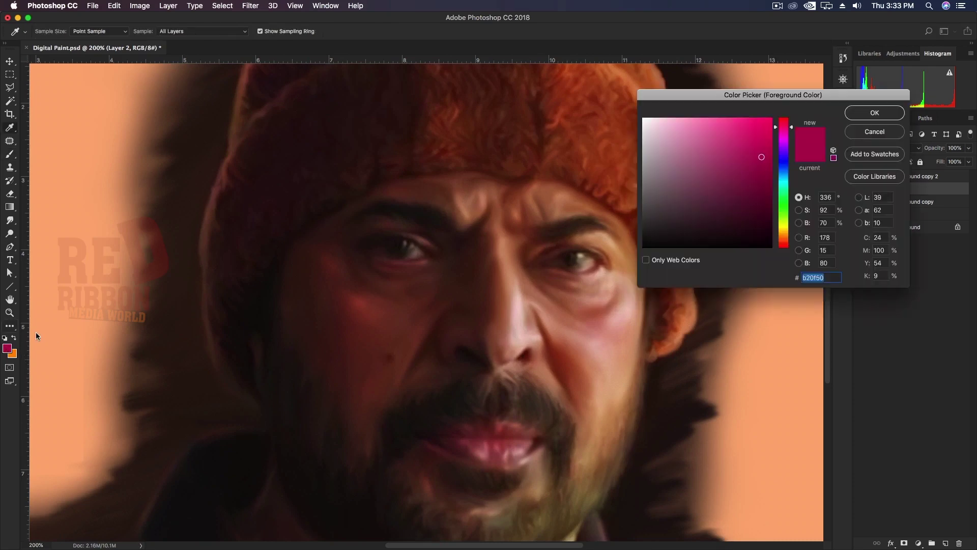
click(875, 132)
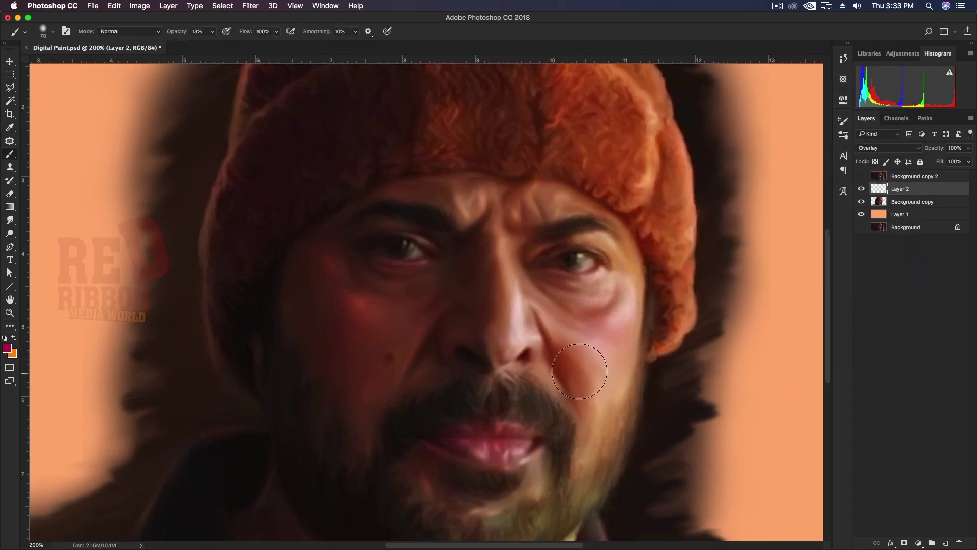
click(213, 32)
click(585, 339)
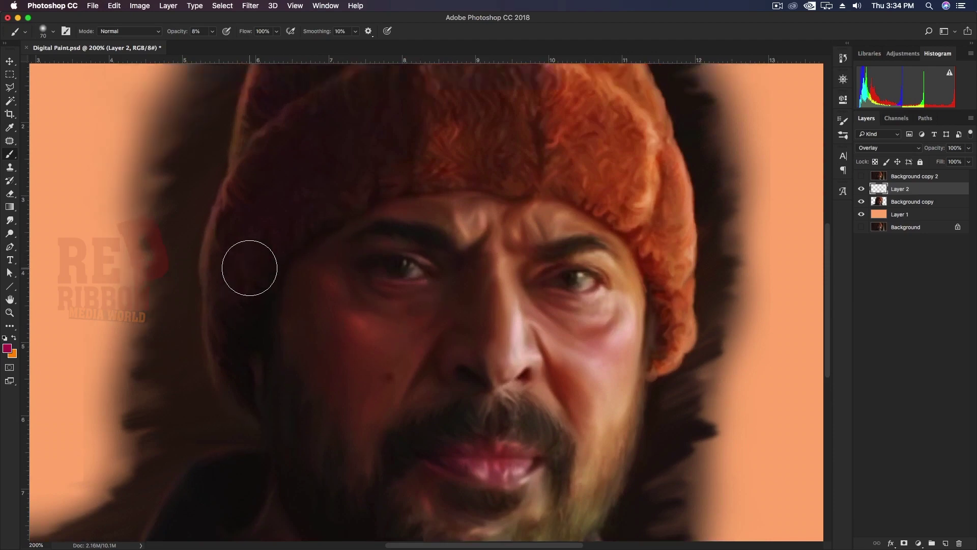
- Hide Layer 2 to compare, then pick a green foreground colour
scroll(240, 395, down, 5)
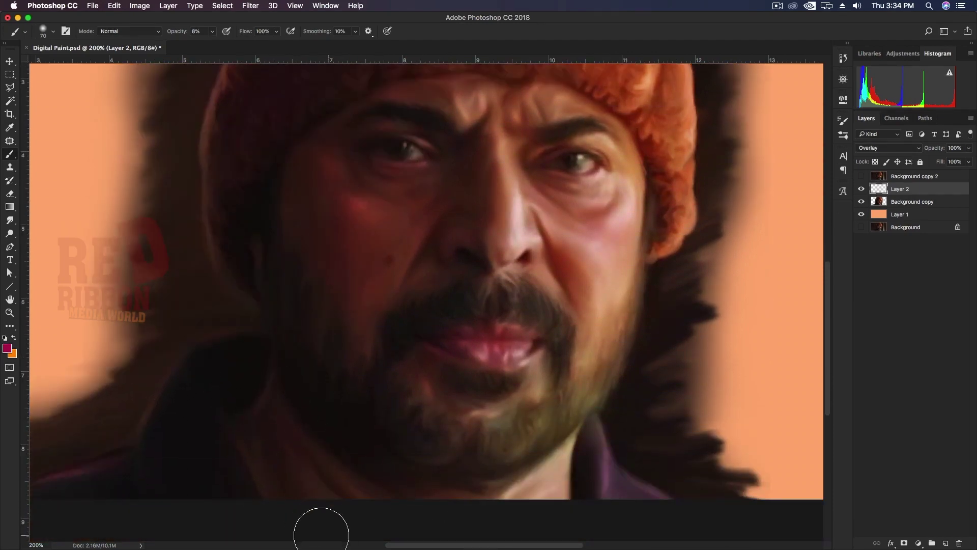
key(super+minus)
key(super+minus)
key(super+minus)
key(super+plus)
key(super+plus)
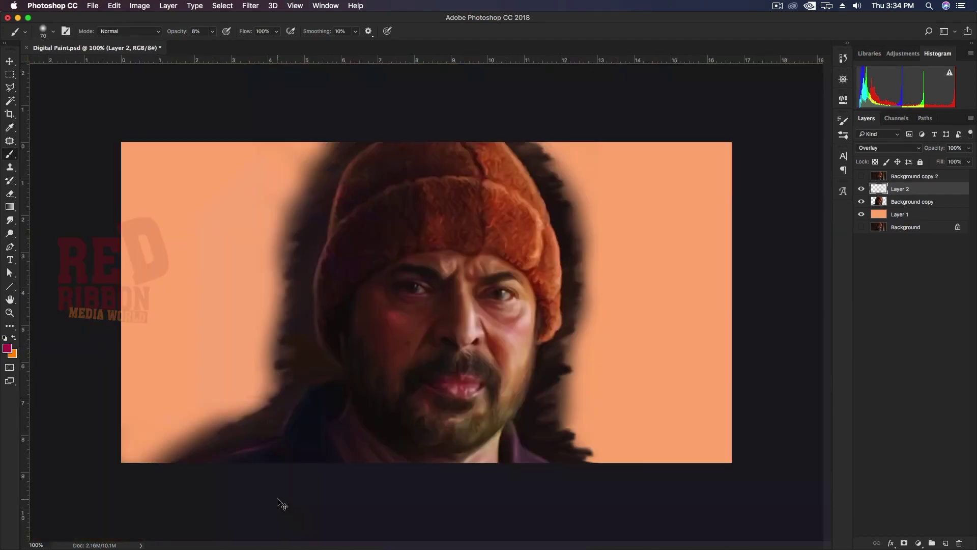
click(861, 176)
click(5, 349)
click(784, 224)
click(875, 111)
- Switch the foreground colour to dark blue and zoom in on the eyes
click(5, 350)
click(779, 179)
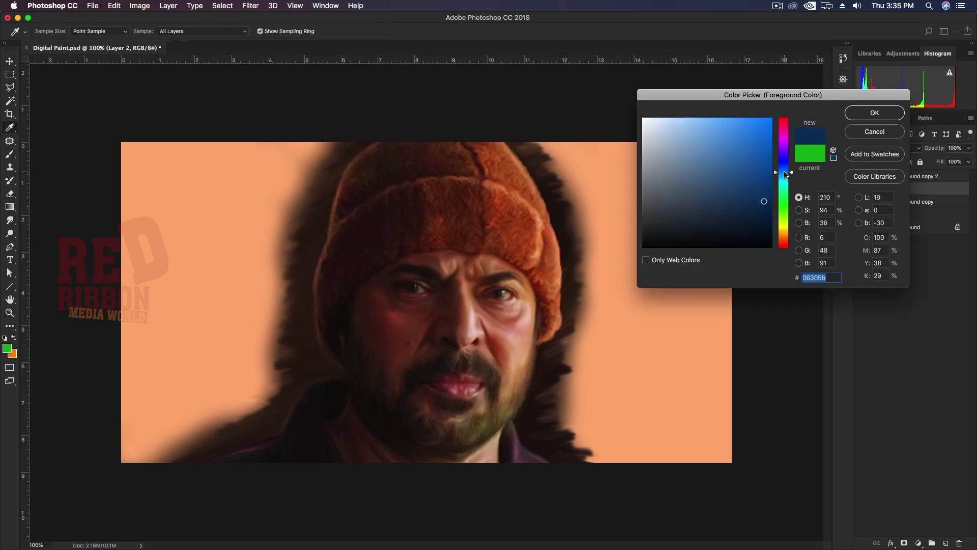
key(Return)
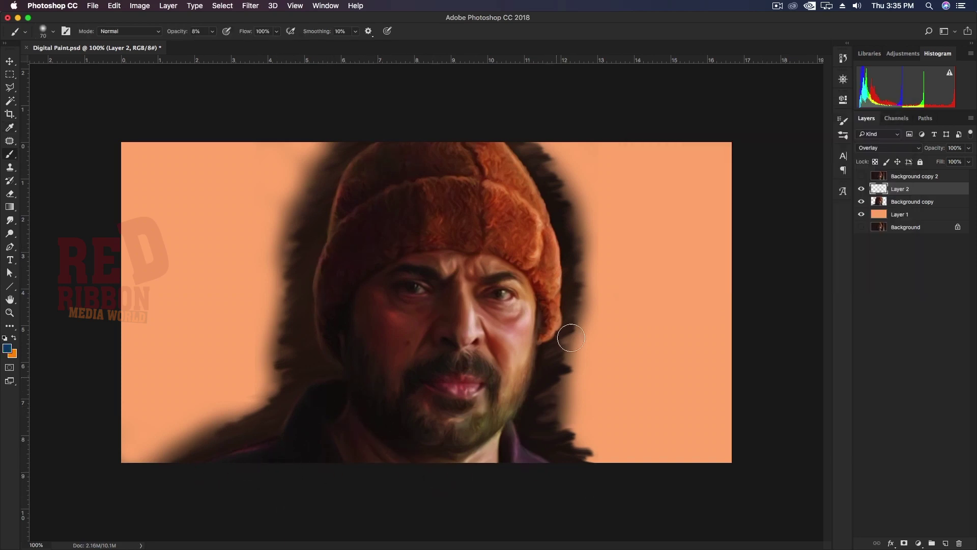
key(super+plus)
key(super+plus)
- Pick green again, return to the Brush and enlarge it slightly
click(7, 348)
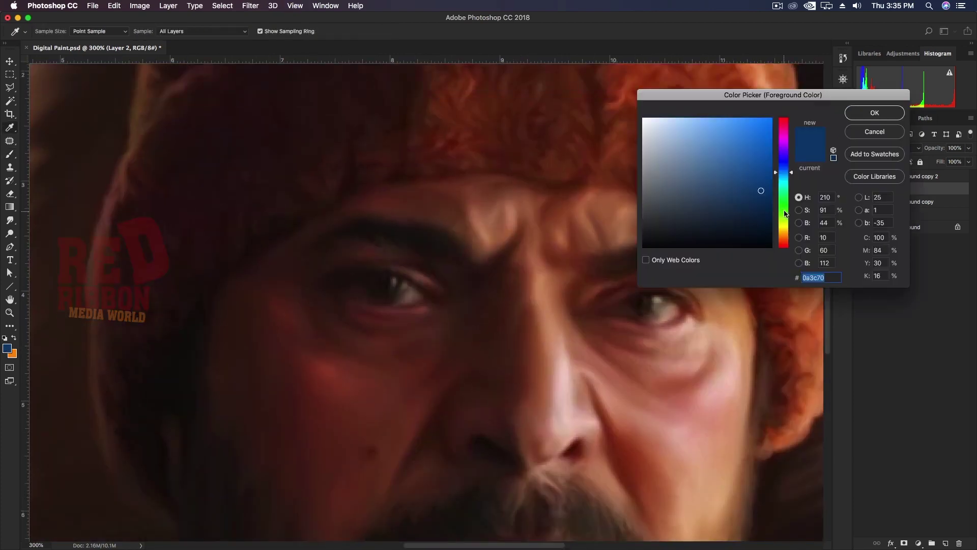
click(784, 208)
click(758, 151)
click(871, 113)
key(b)
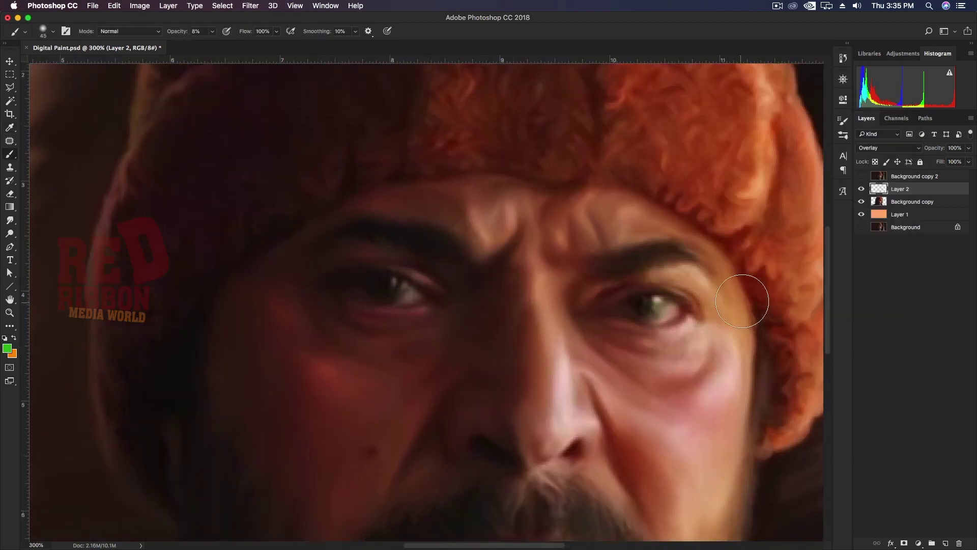
key(super+minus)
key(super+minus)
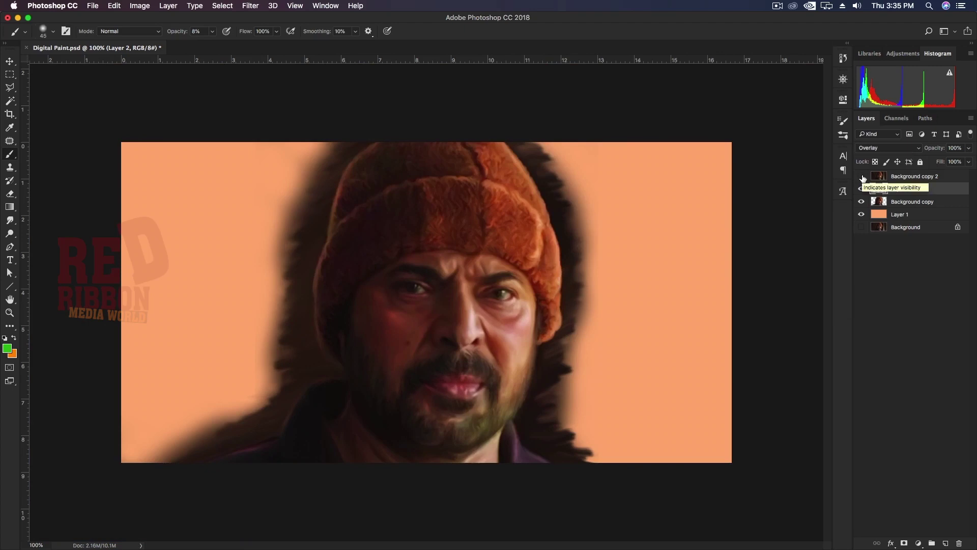
key(bracketright)
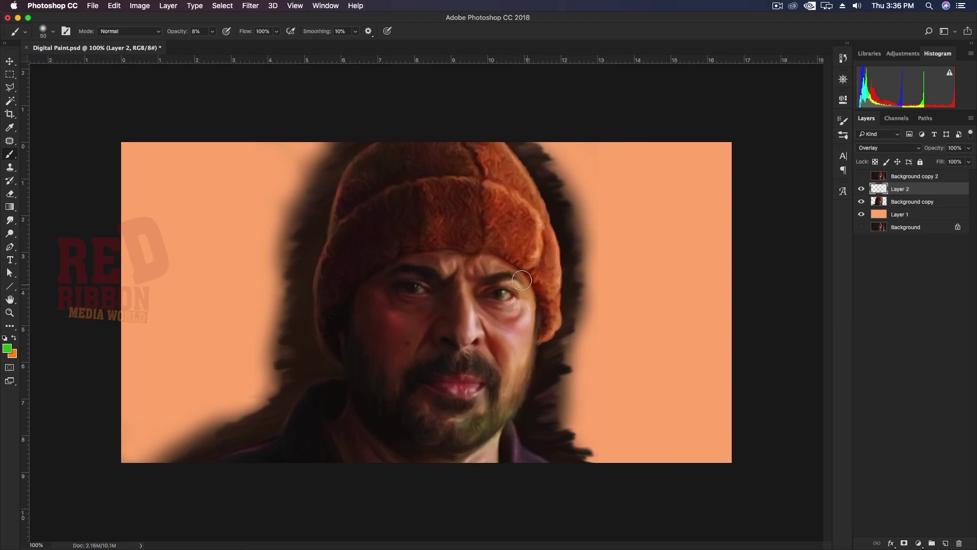
- Check the green glaze up close and turn Layer 2 back on
key(super+plus)
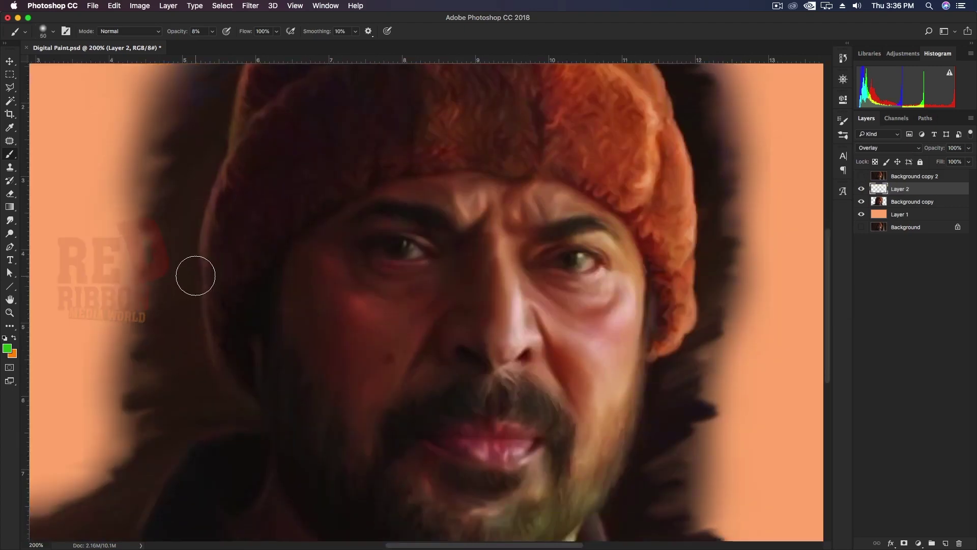
key(super+minus)
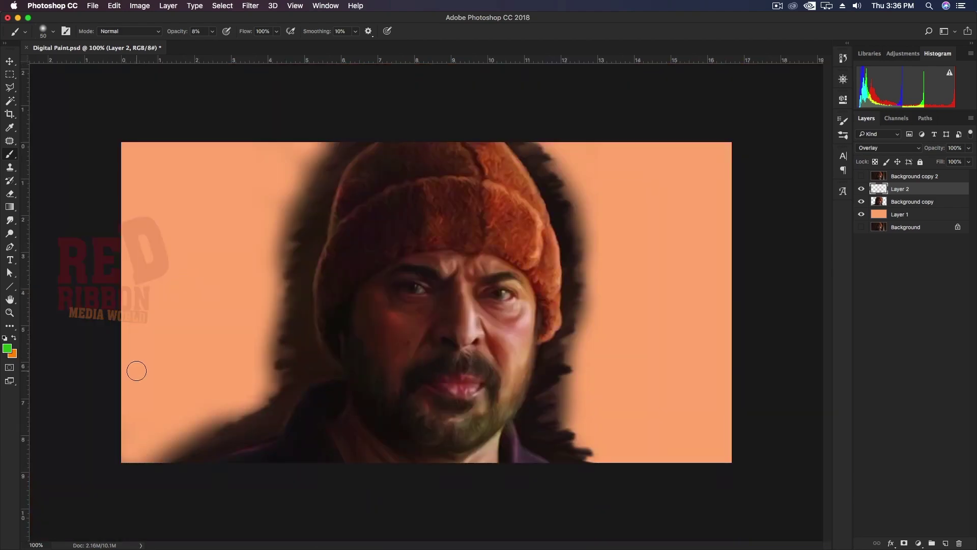
key(super+plus)
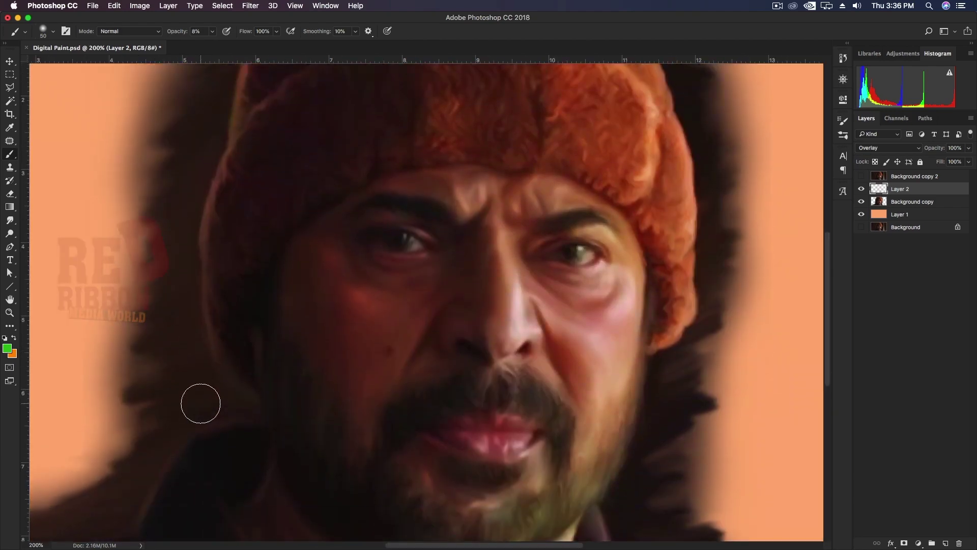
key(super+minus)
click(861, 189)
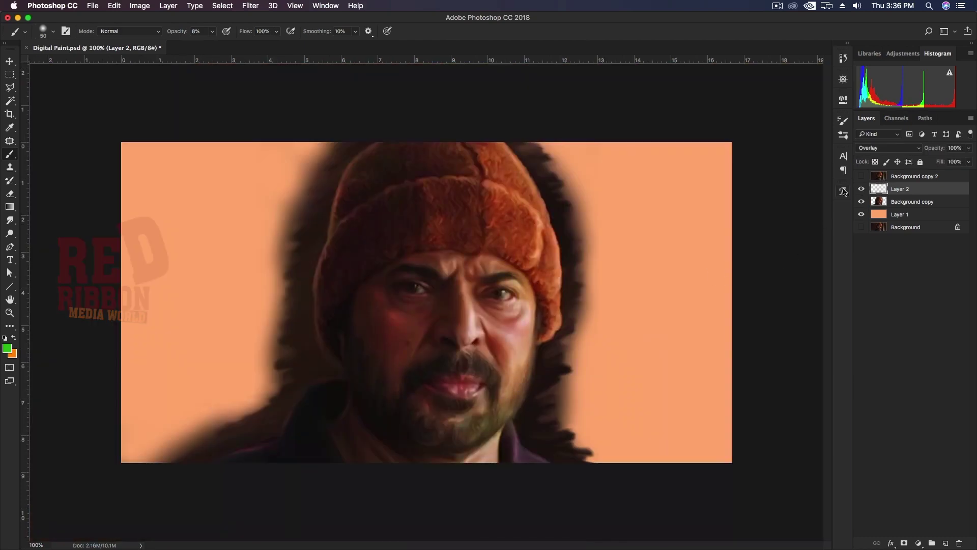
- Pick a purple glaze colour and set brush opacity to 22%
click(7, 348)
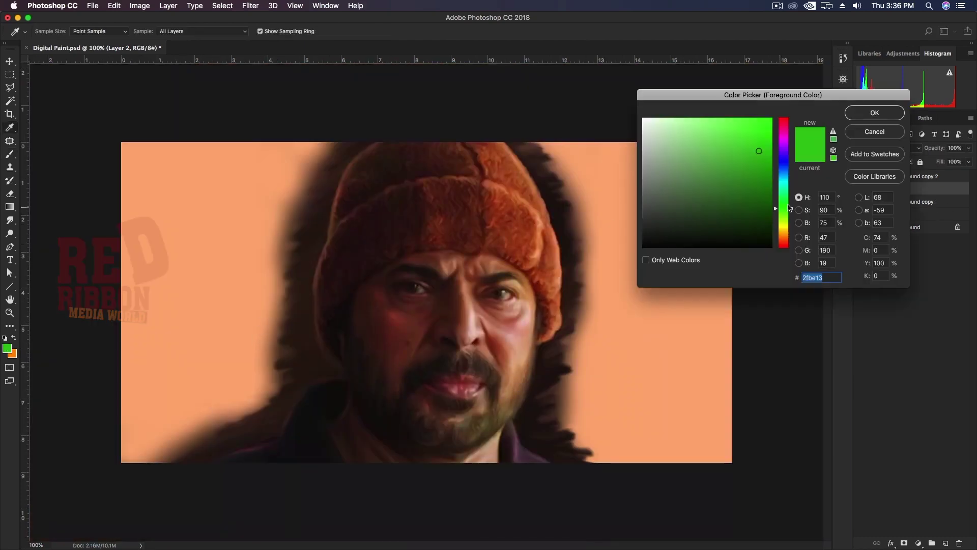
click(782, 148)
click(874, 112)
key(super+plus)
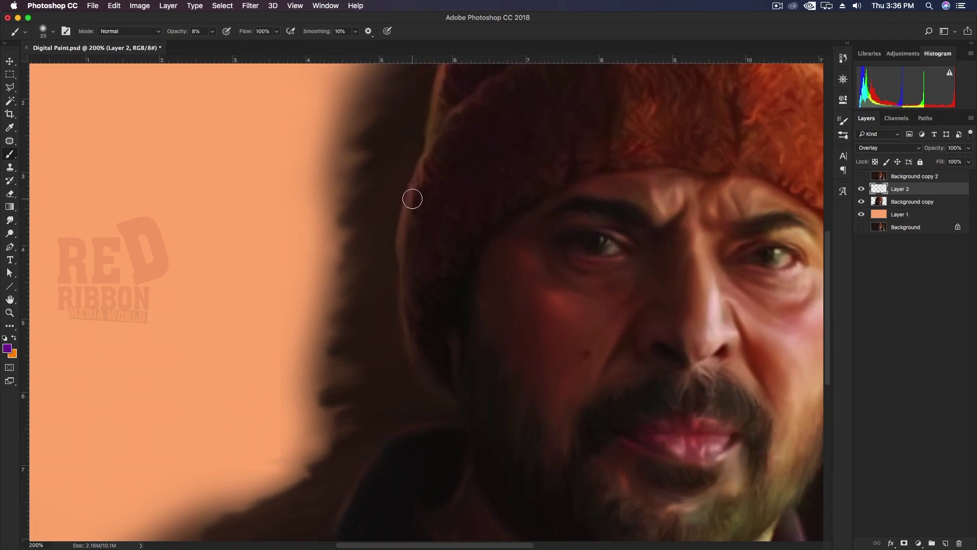
key(2)
key(2)
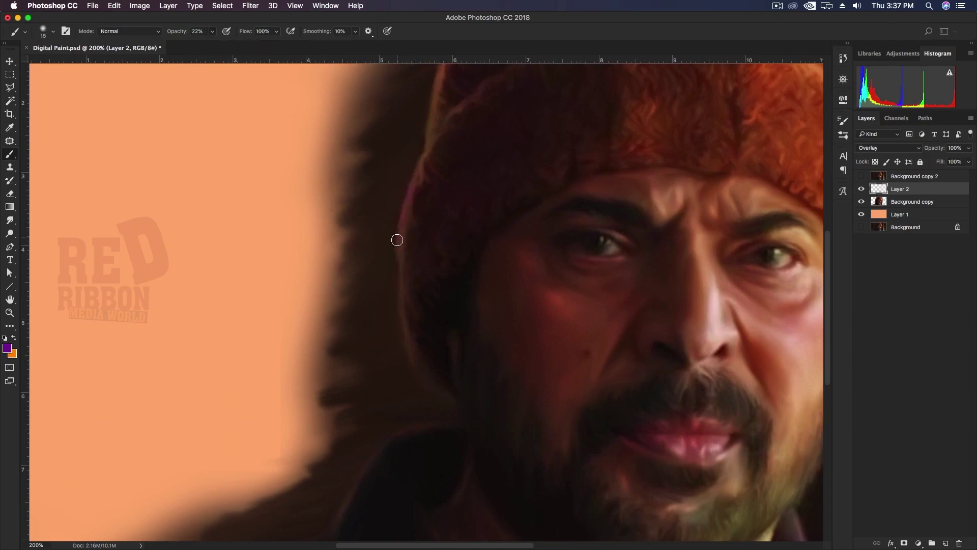
scroll(427, 246, up, 4)
key(super+minus)
key(super+minus)
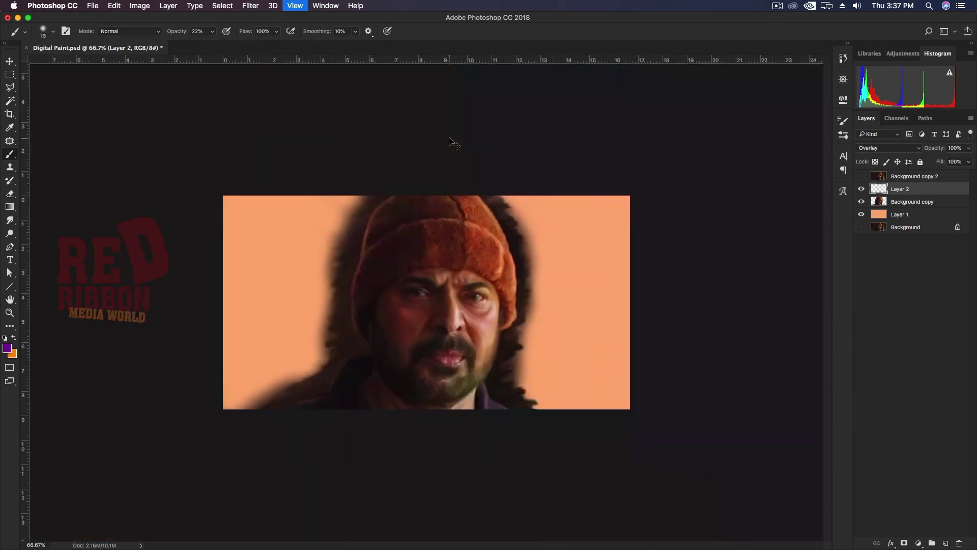
key(super+plus)
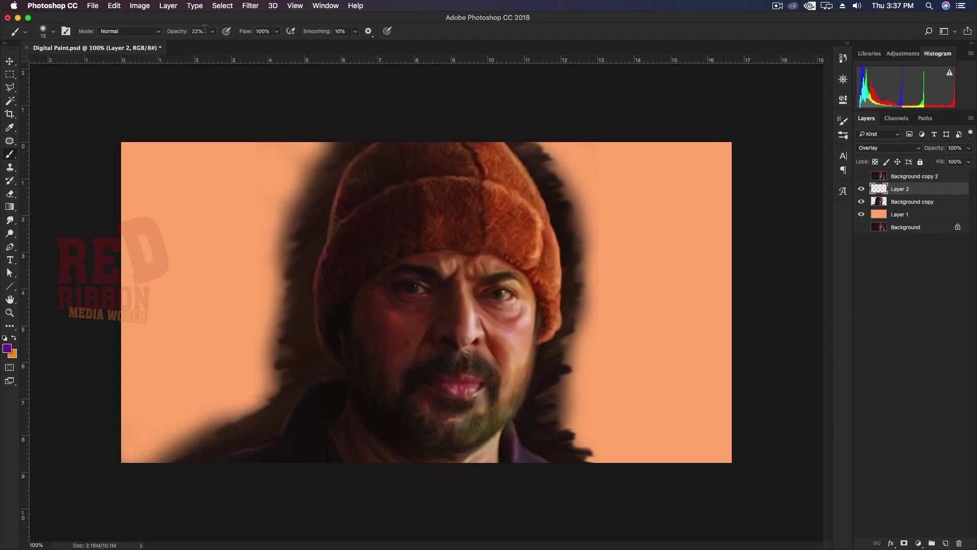
- Drop the brush opacity to 13% and inspect the purple glazes
key(1)
key(3)
key(super+plus)
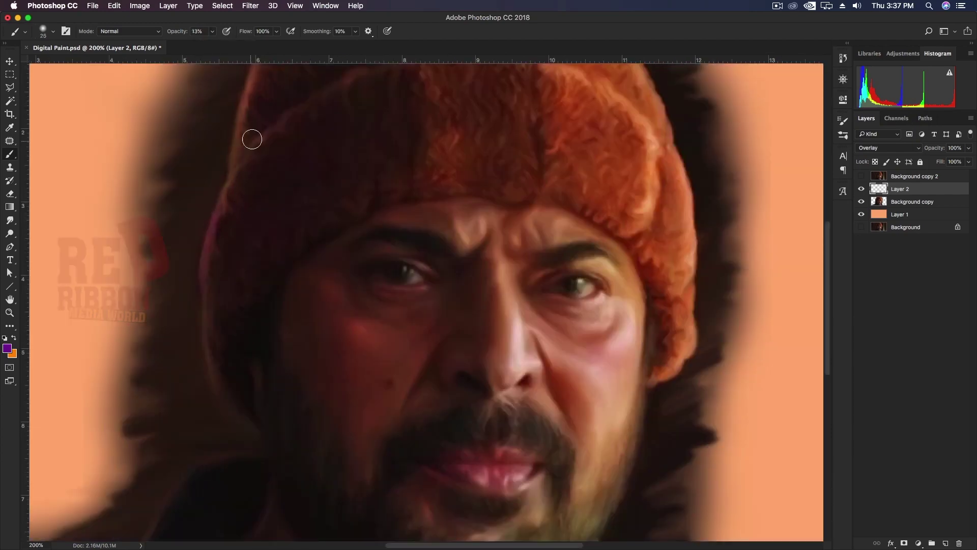
scroll(54, 437, down, 7)
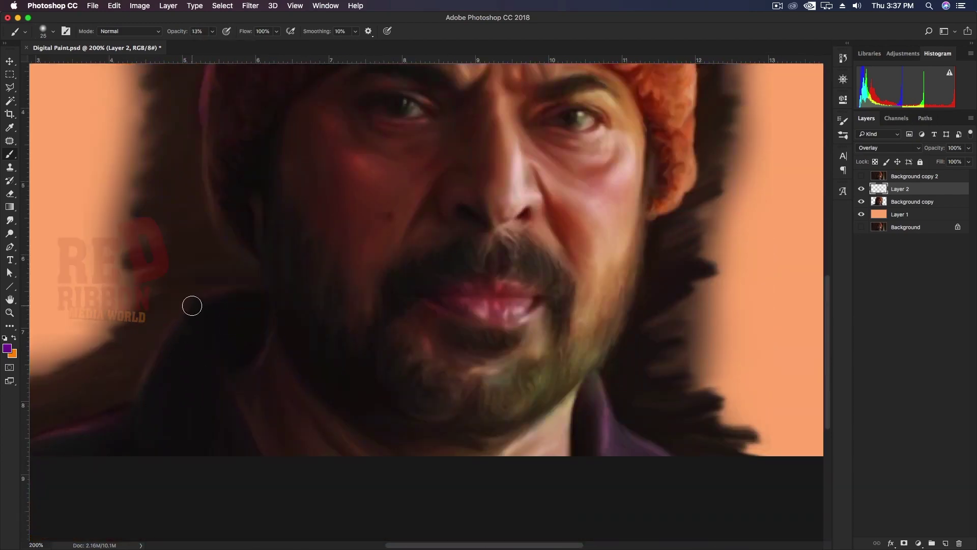
scroll(611, 428, up, 4)
scroll(581, 420, up, 3)
key(super+minus)
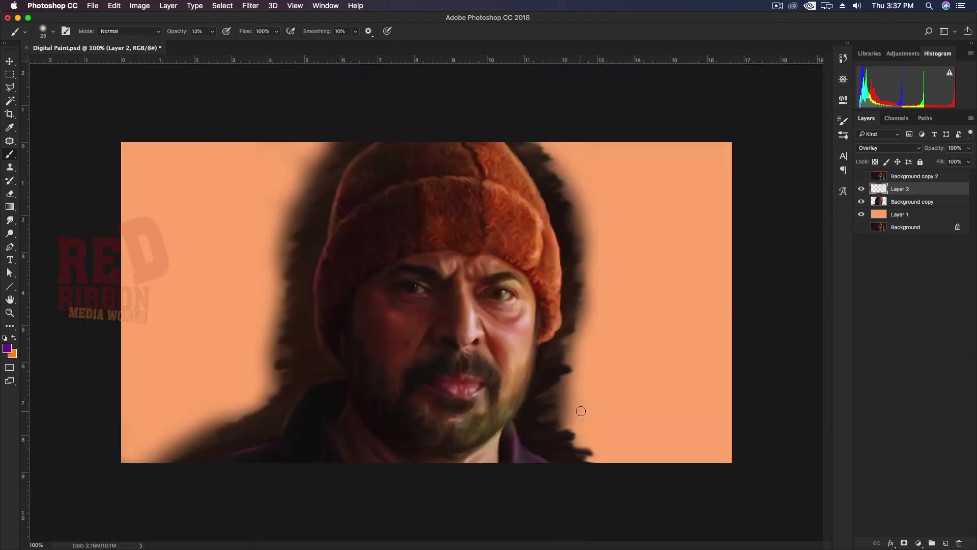
key(super+plus)
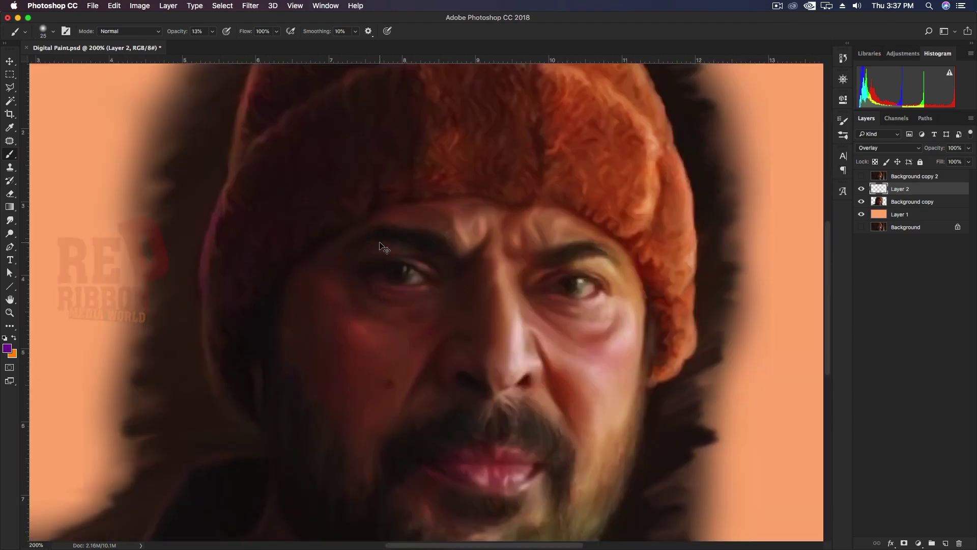
key(super+minus)
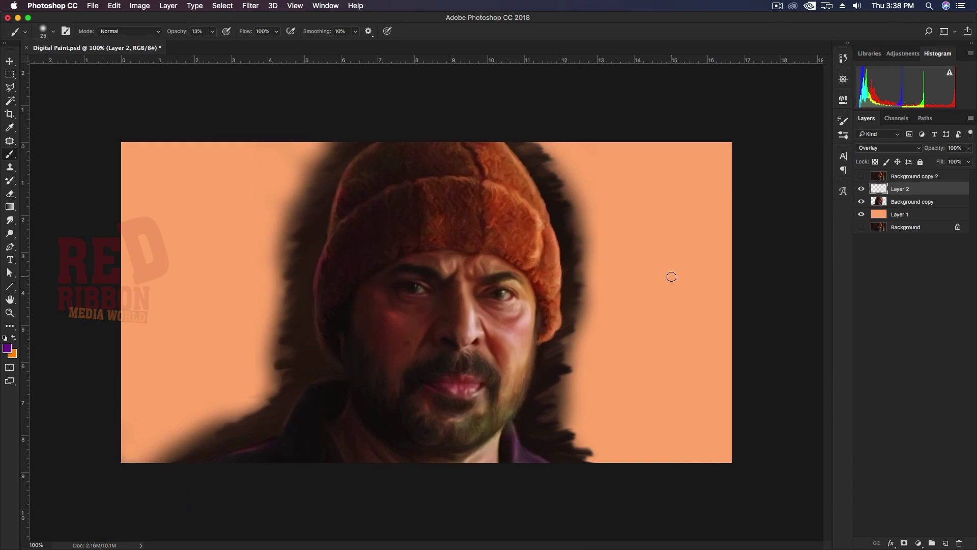
- Reduce the Overlay glaze layer's opacity to 90%
drag(973, 150, 959, 163)
key(super+plus)
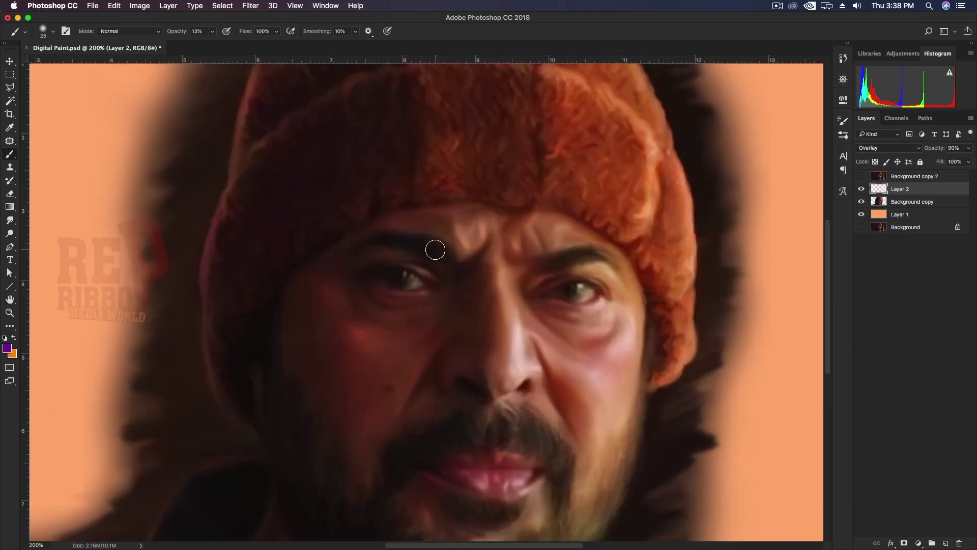
key(super+minus)
- Raise the Background copy layer's saturation by +4 with Hue/Saturation
click(969, 147)
click(934, 204)
key(ctrl+u)
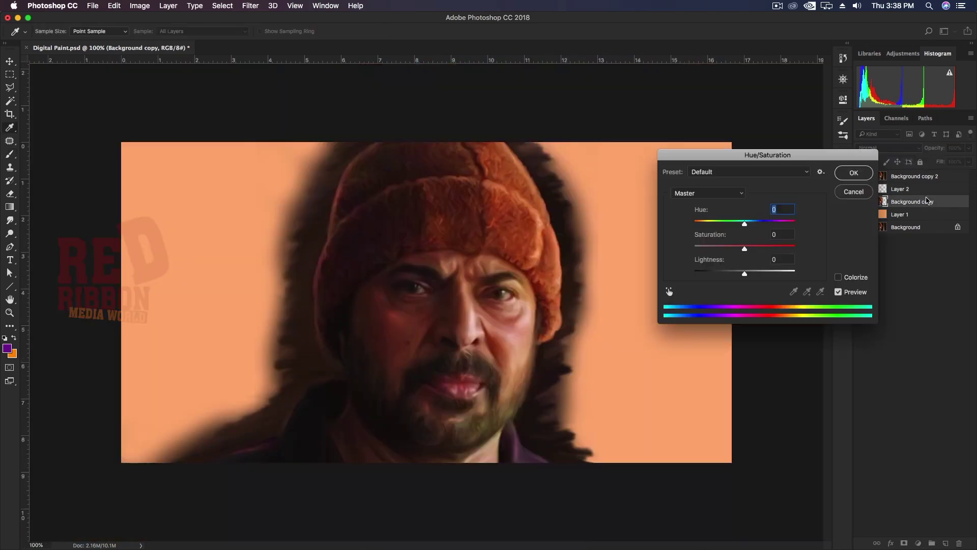
drag(744, 249, 747, 252)
key(Return)
- Set up a smaller Dodge tool brush at 25% exposure on Background copy
key(ctrl+plus)
key(alt+bracketright)
key(o)
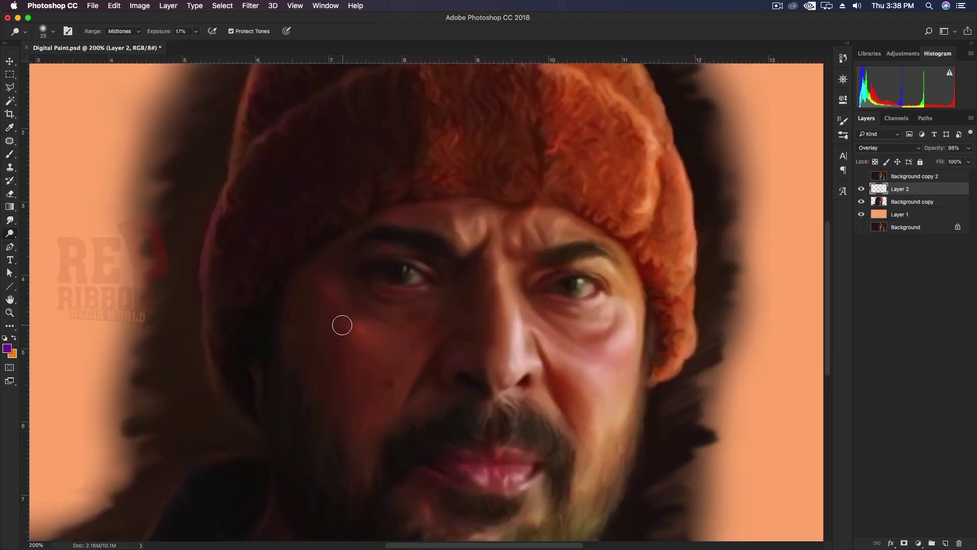
key(bracketleft)
drag(196, 32, 209, 44)
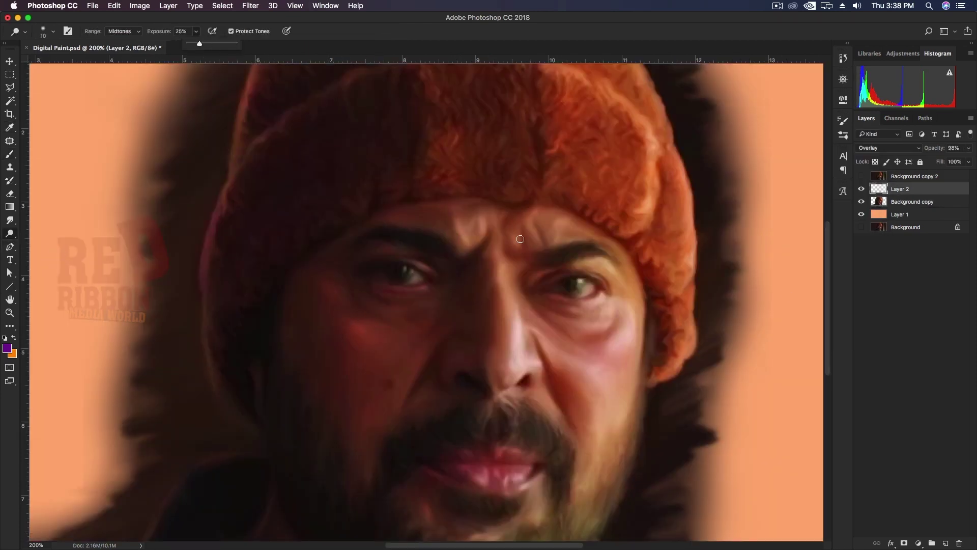
click(916, 202)
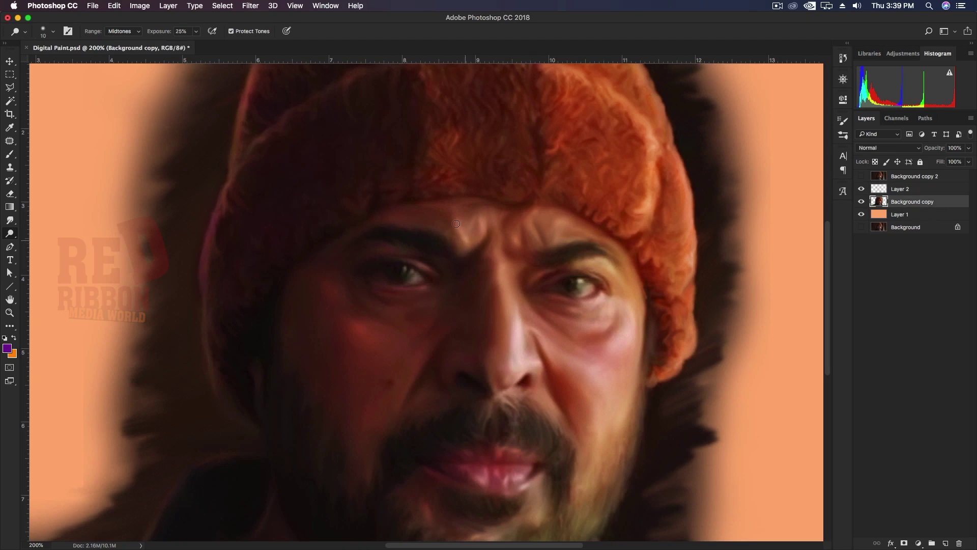
- Enlarge the dodge brush and lower its exposure to 9%
scroll(593, 303, down, 2)
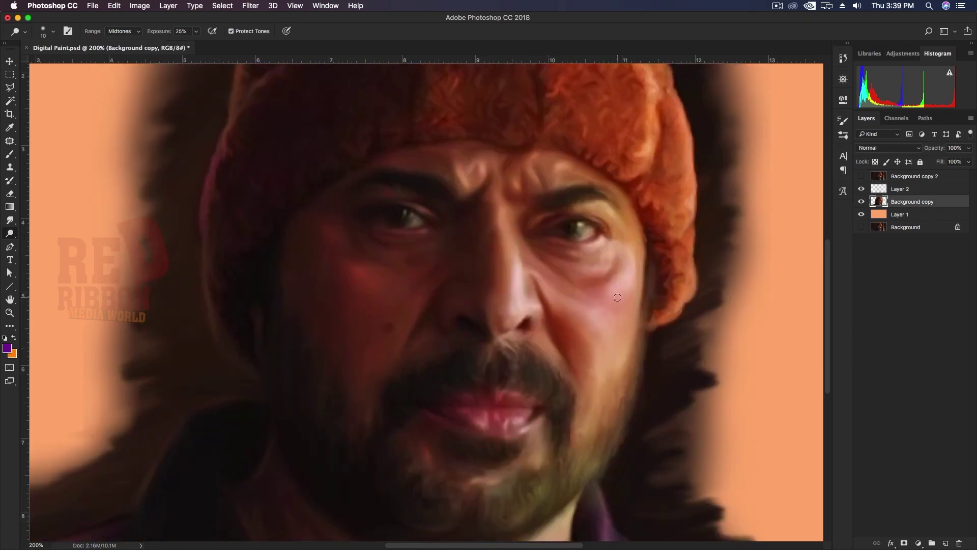
key(bracketright)
scroll(560, 254, down, 2)
scroll(601, 264, down, 2)
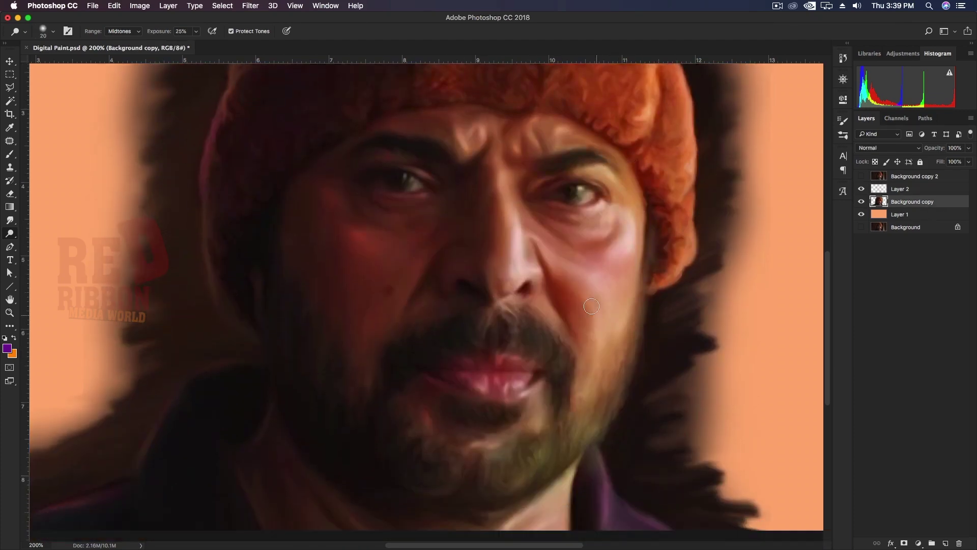
scroll(580, 397, down, 3)
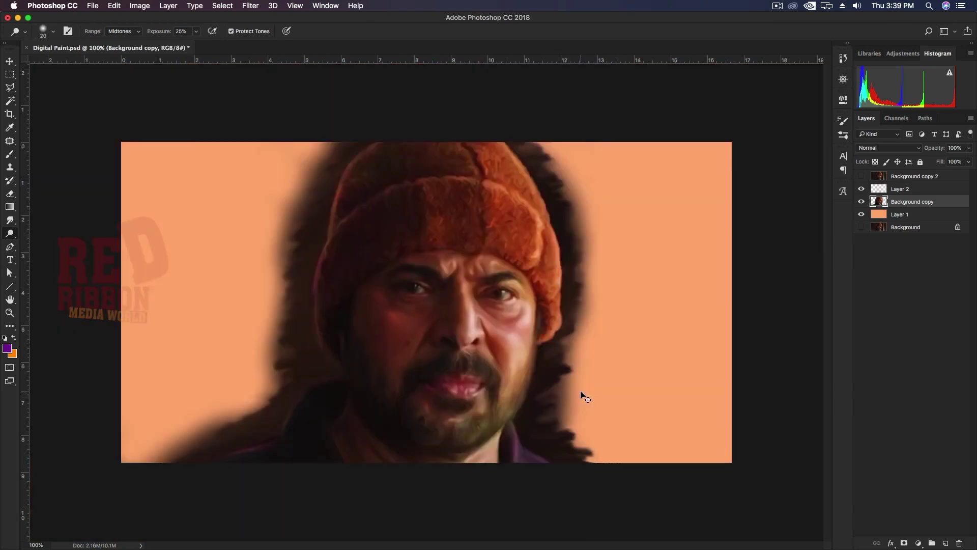
scroll(581, 389, up, 3)
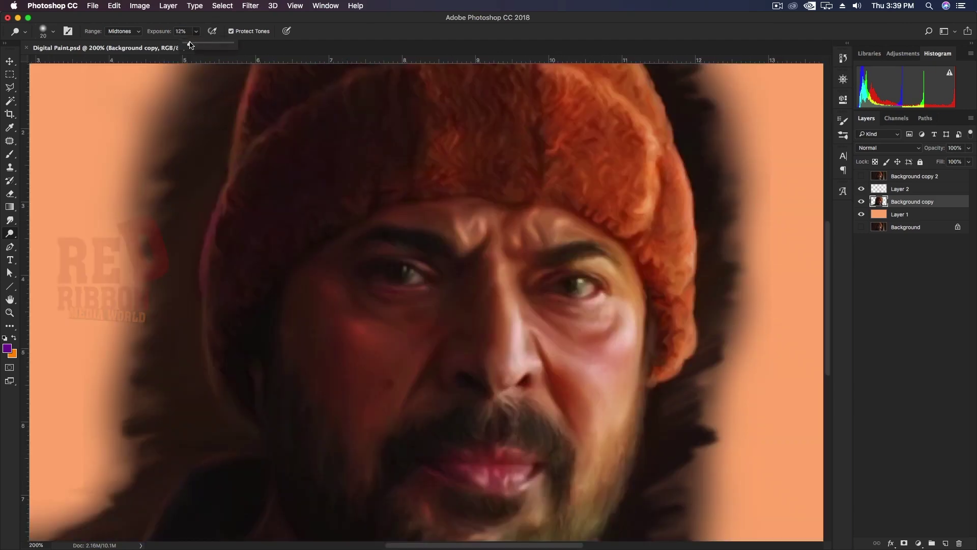
drag(196, 31, 187, 46)
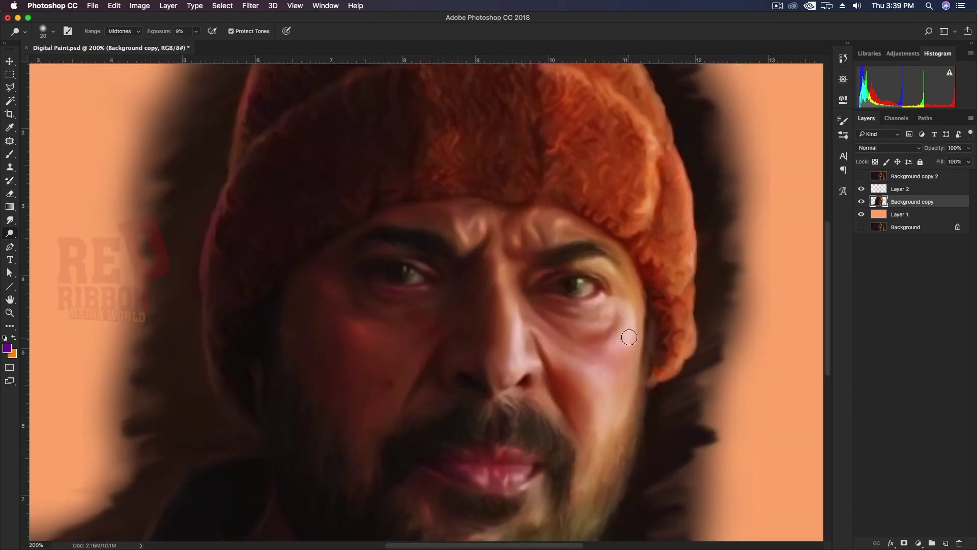
- Dodge the lips and small facial highlights, resizing the brush as needed
scroll(484, 452, down, 2)
key(bracketleft)
key(bracketleft)
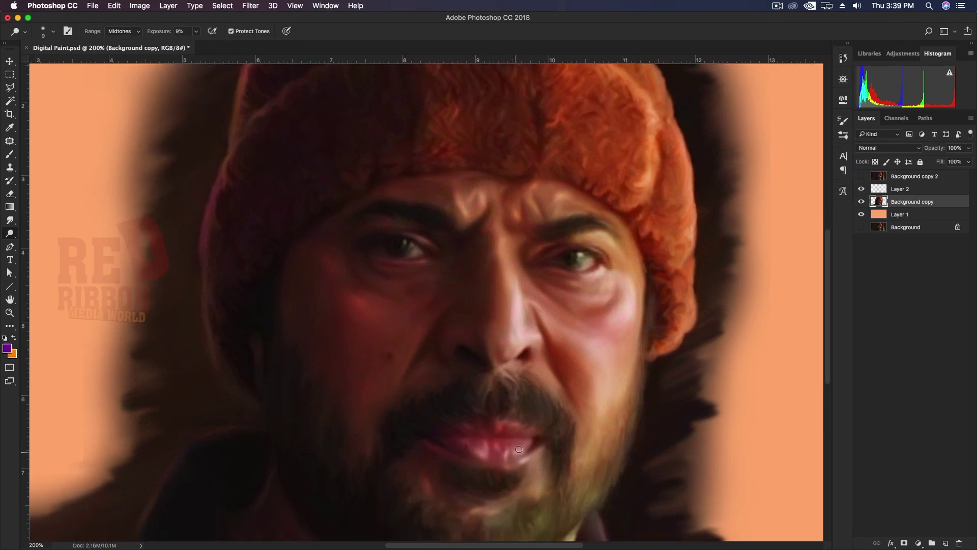
scroll(496, 429, down, 4)
scroll(359, 515, down, 2)
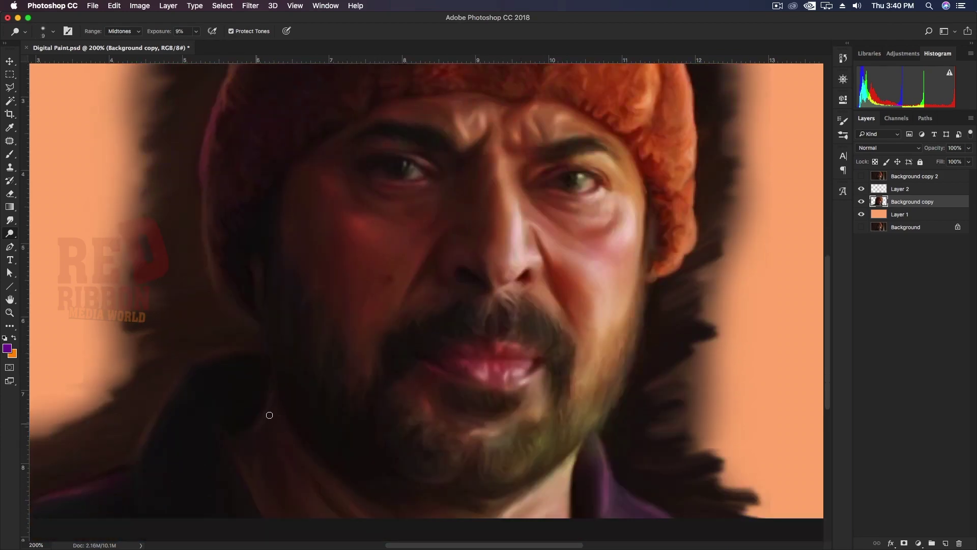
scroll(269, 415, up, 4)
key(bracketright)
key(bracketright)
key(bracketright)
scroll(278, 362, up, 2)
scroll(494, 389, up, 2)
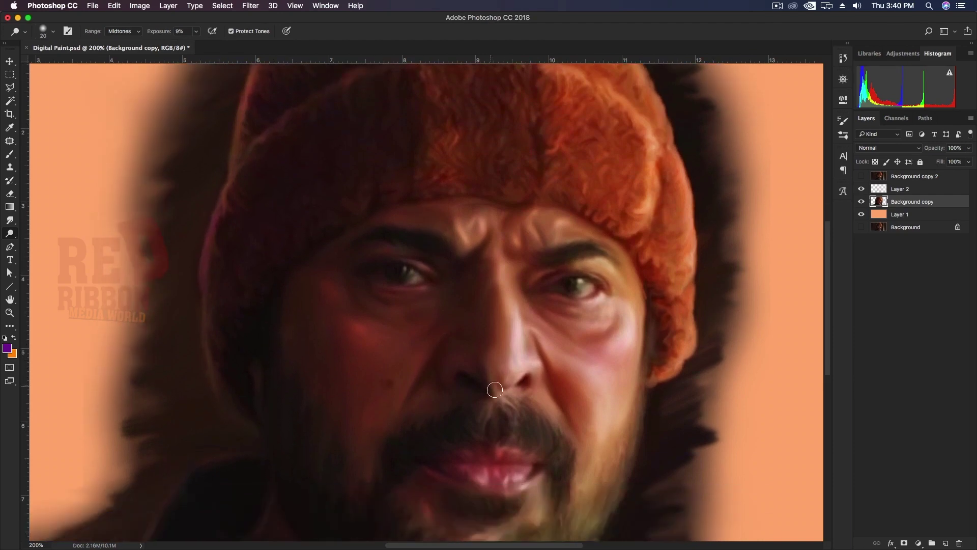
key(bracketleft)
key(bracketleft)
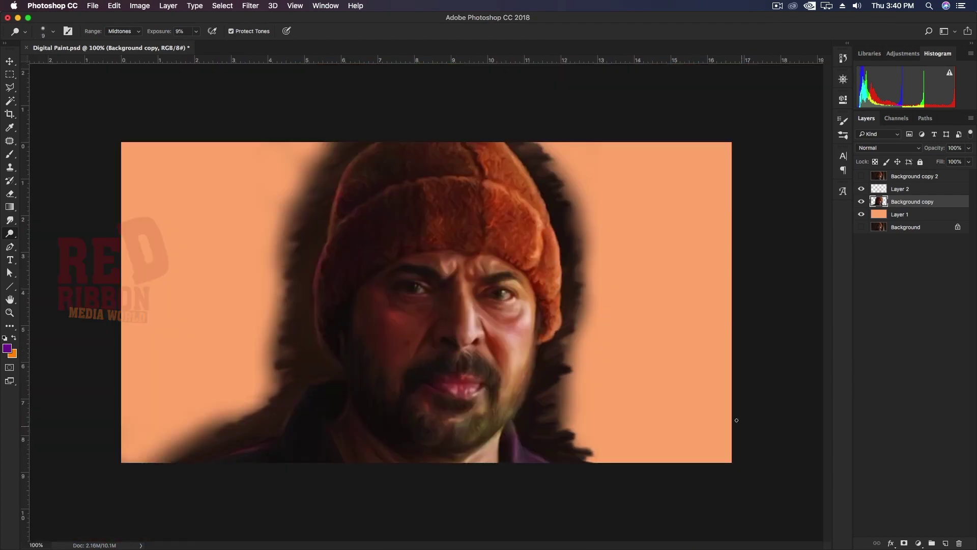